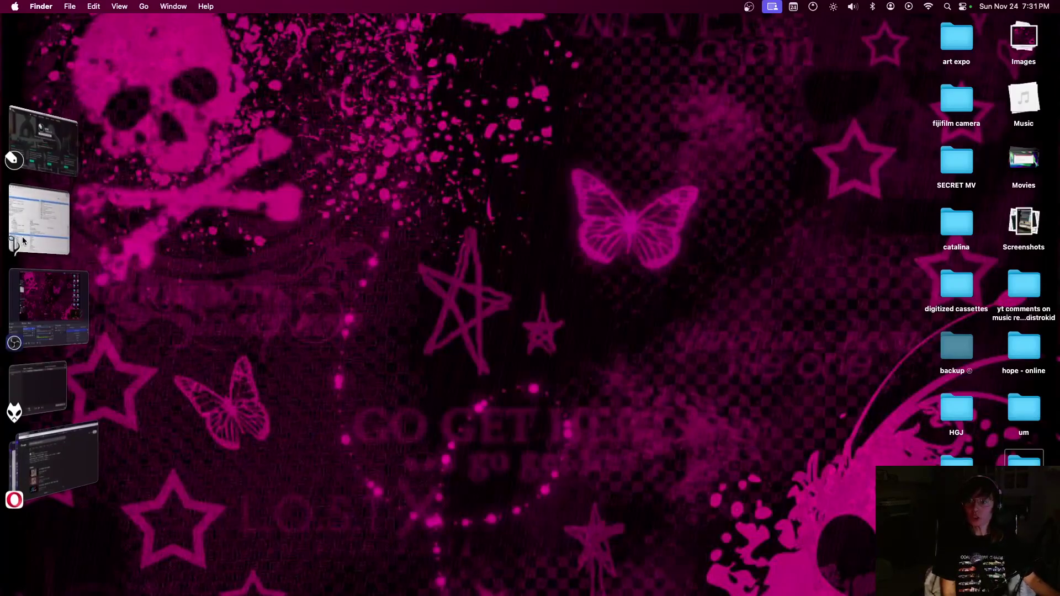
Bring the Quod Libet library window with Imposionatic to the front and shift it slightly left
left_click(38, 225)
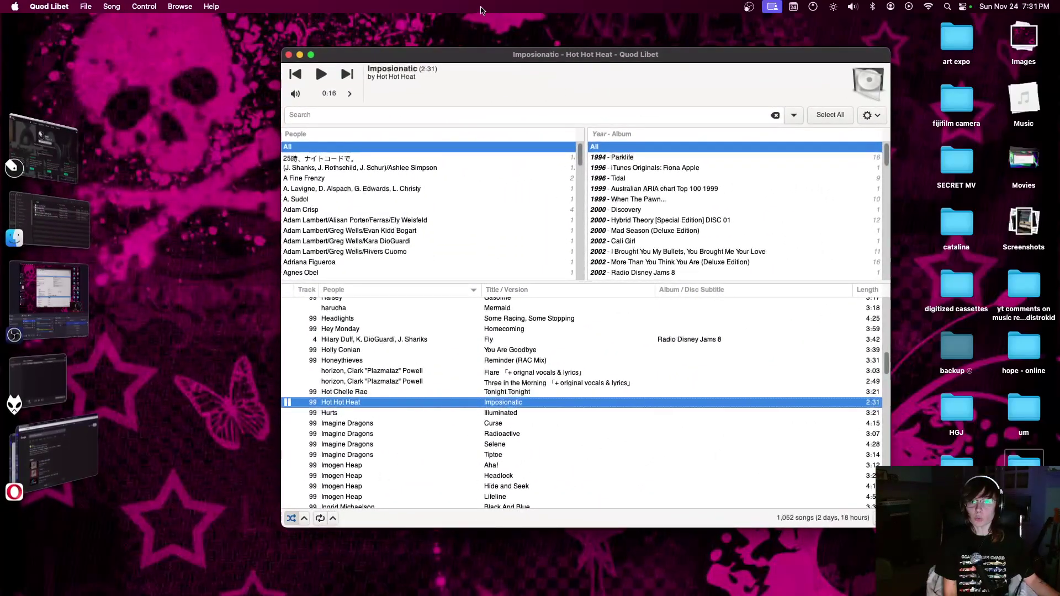
left_click_drag(611, 54, 576, 50)
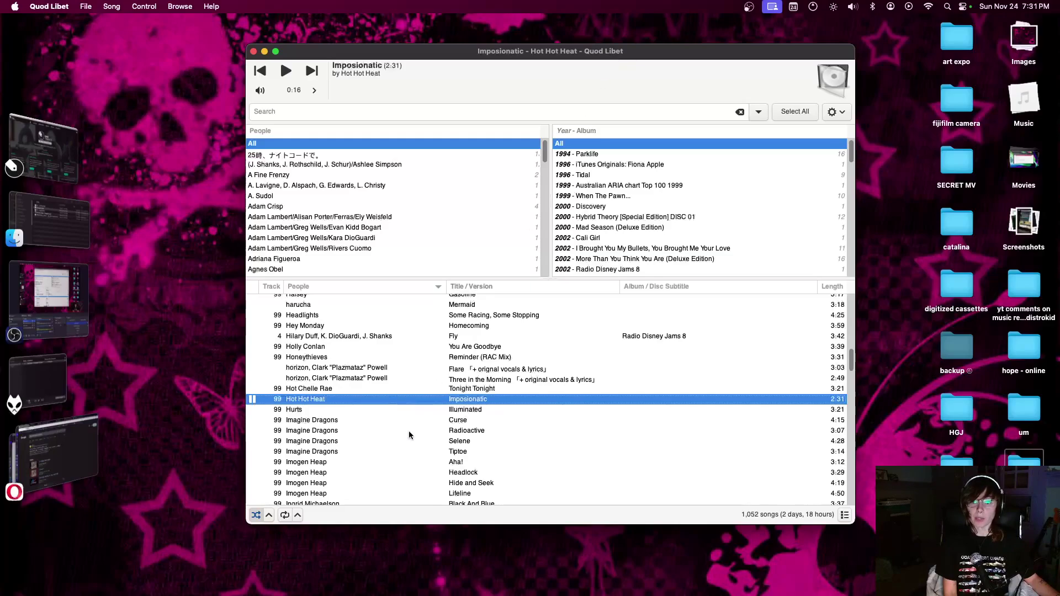
Show the Lyrics tab of Imposionatic's song information, which reports no lyrics found
right_click(416, 403)
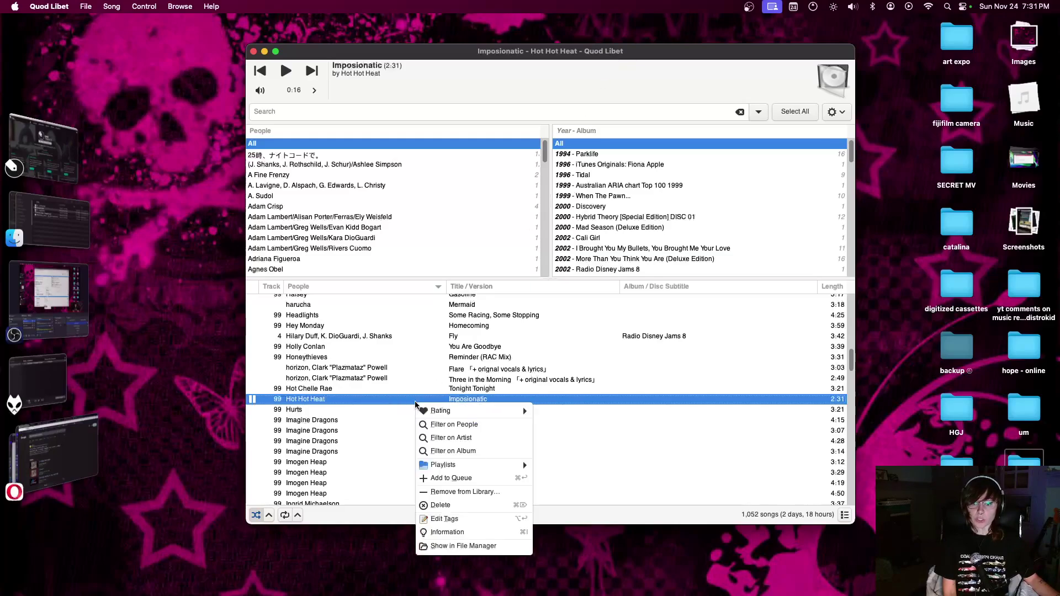
left_click(453, 531)
left_click(374, 39)
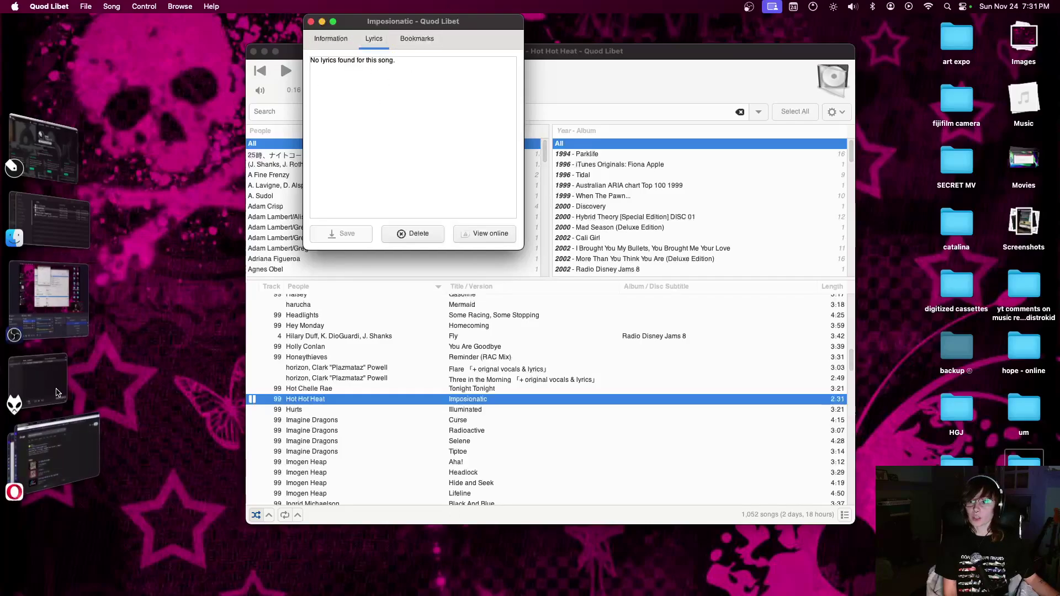
In Opera, rerun the Google search for the Hot Hot Heat song's lyrics
left_click(41, 476)
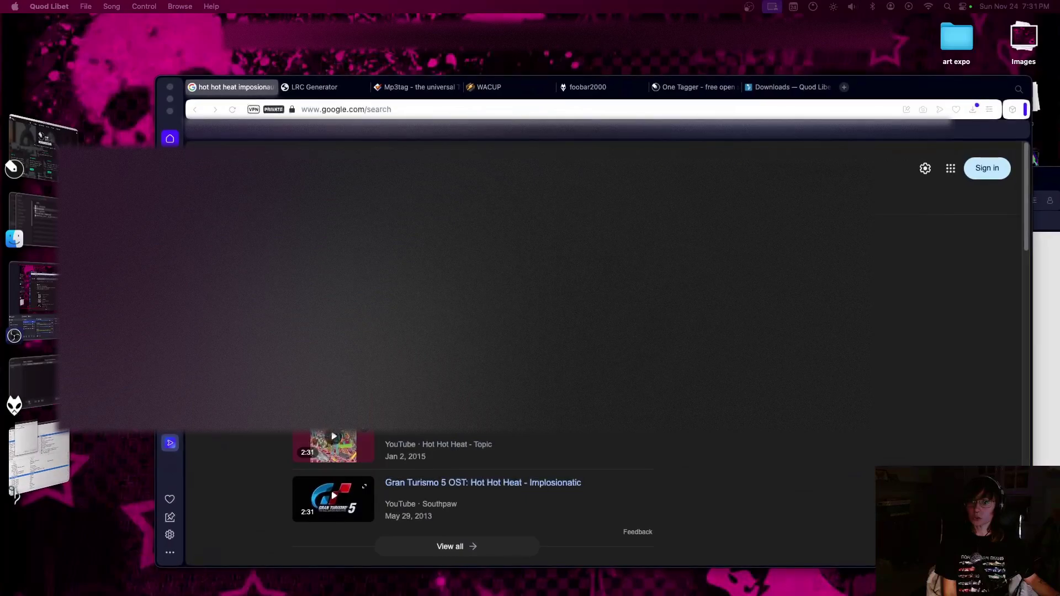
left_click(304, 168)
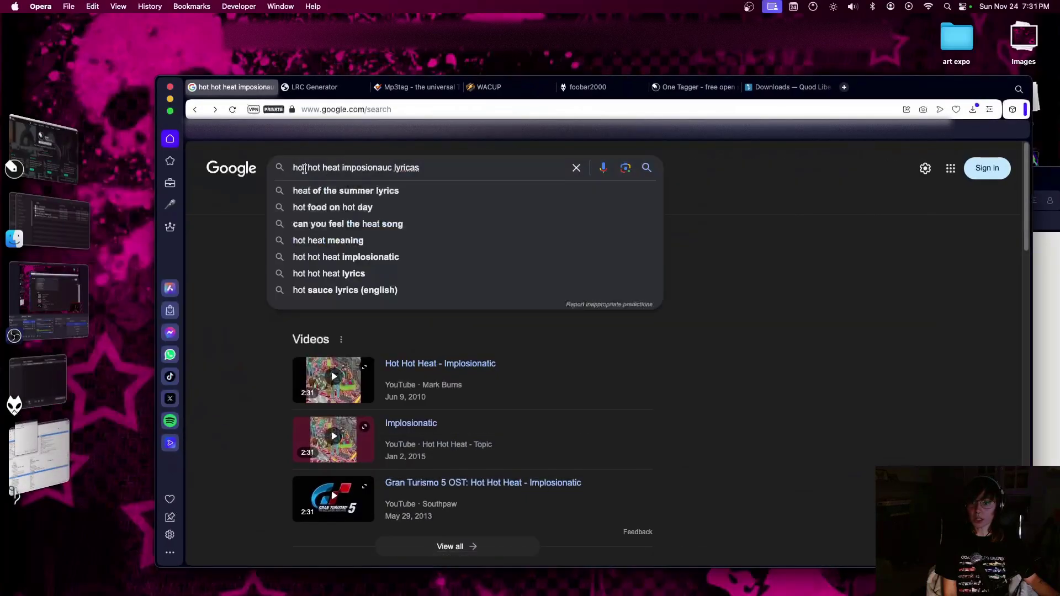
left_click_drag(294, 166, 420, 167)
left_click(729, 362)
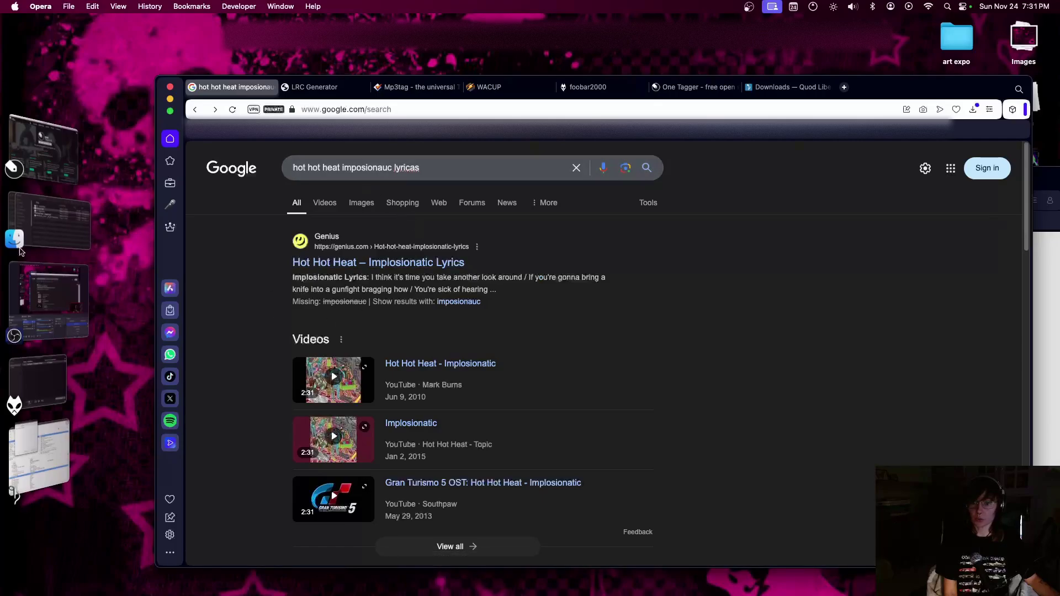
Open the Musixmatch lyrics page for Hot Hot Heat's 'Implosionatic' from the results
scroll(389, 372, "down", 1)
scroll(389, 371, "down", 5)
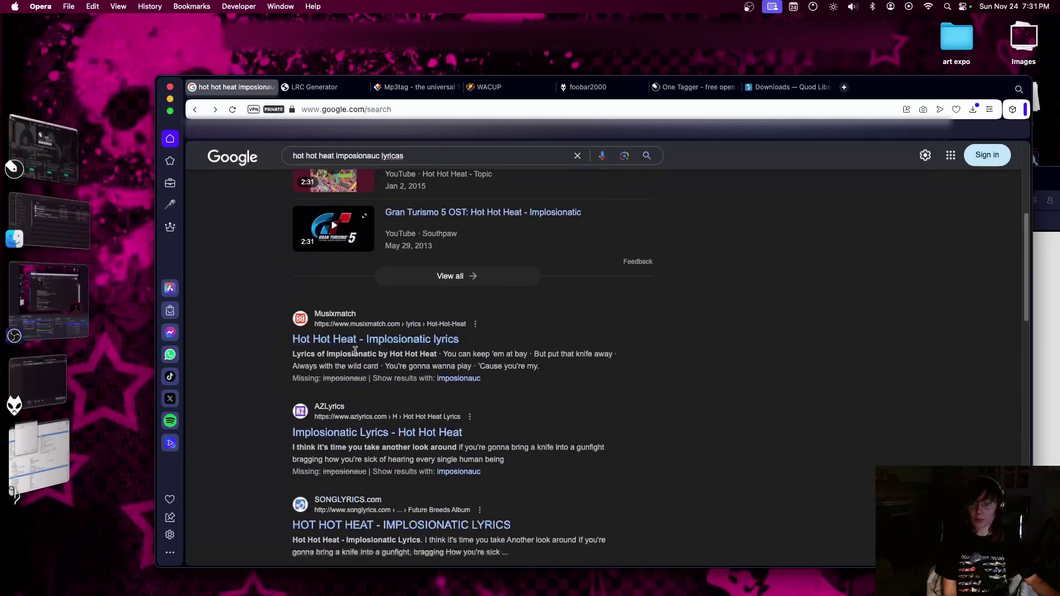
left_click(331, 339)
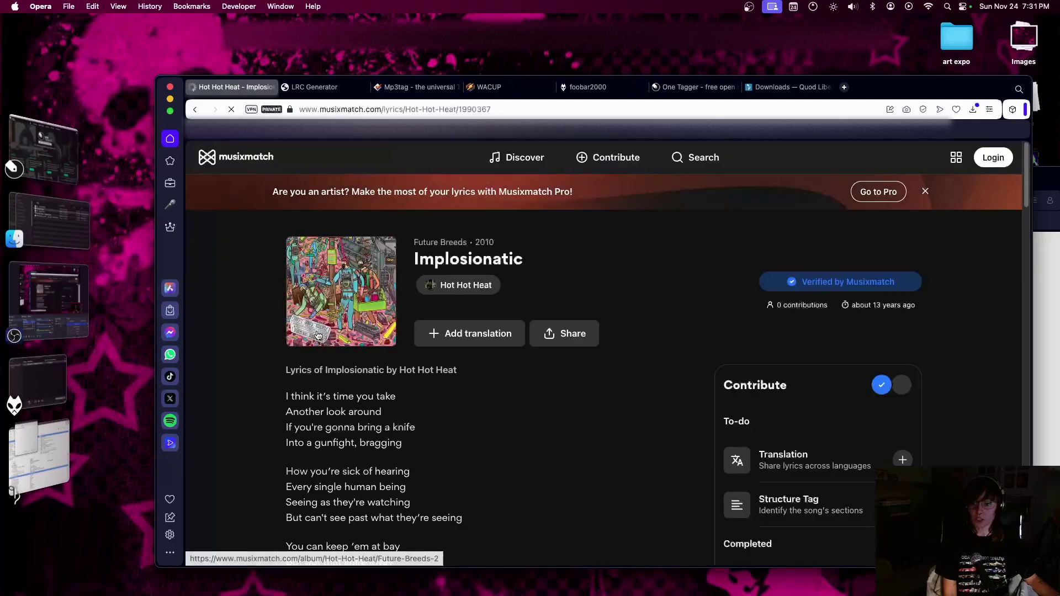
scroll(314, 394, "down", 5)
scroll(293, 407, "up", 5)
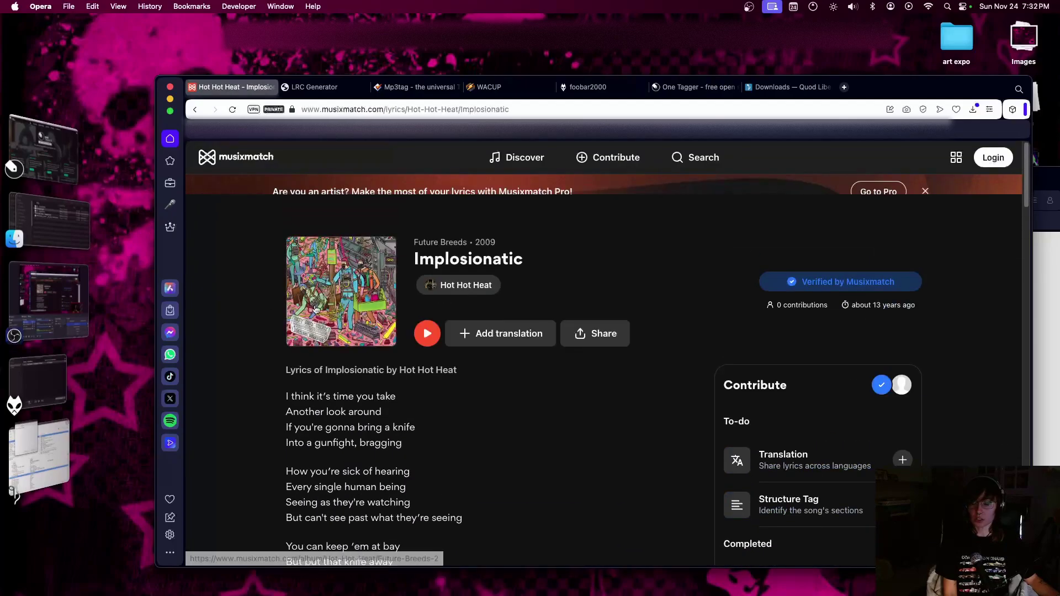
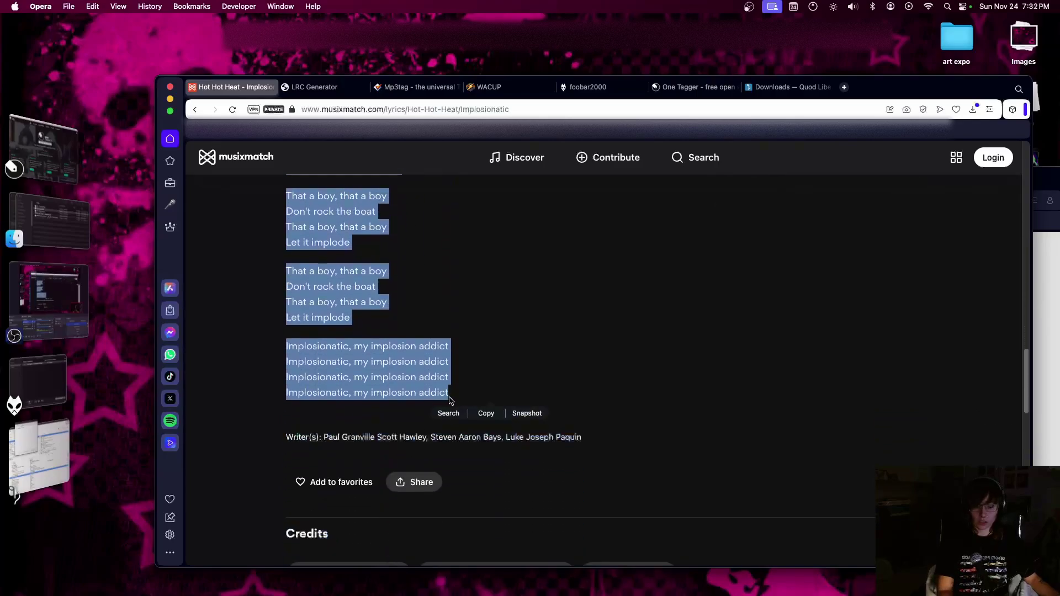
Copy the selected Implosionatic lyrics from the Musixmatch song page
key("super+c")
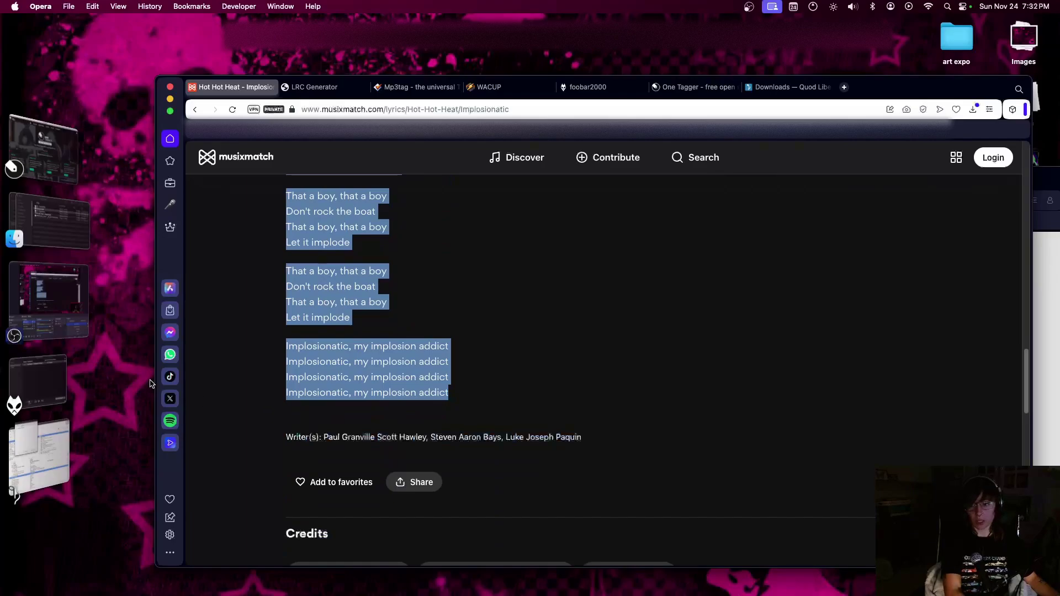
Paste the Musixmatch lyrics over 'No lyrics found' for Implosionatic in Quod Libet, save them, and switch to OneTagger
left_click(30, 441)
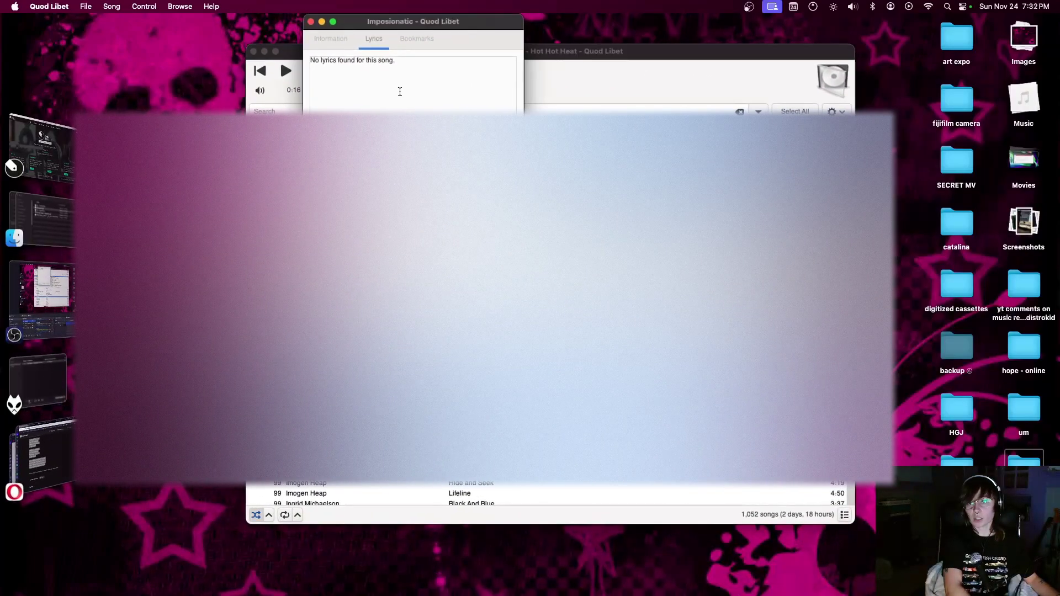
triple_click(407, 60)
key("super+v")
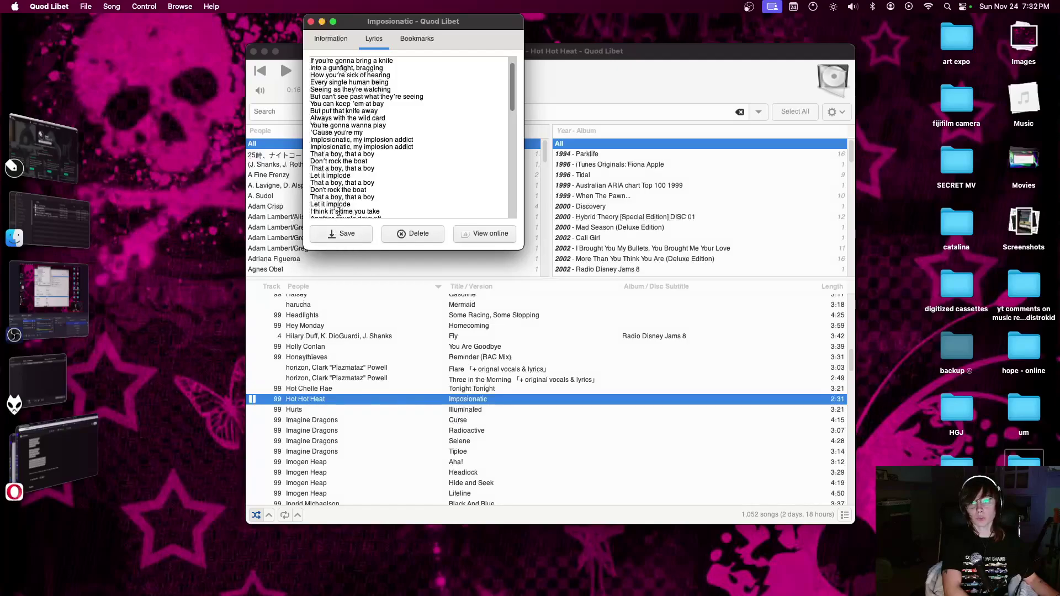
left_click(335, 235)
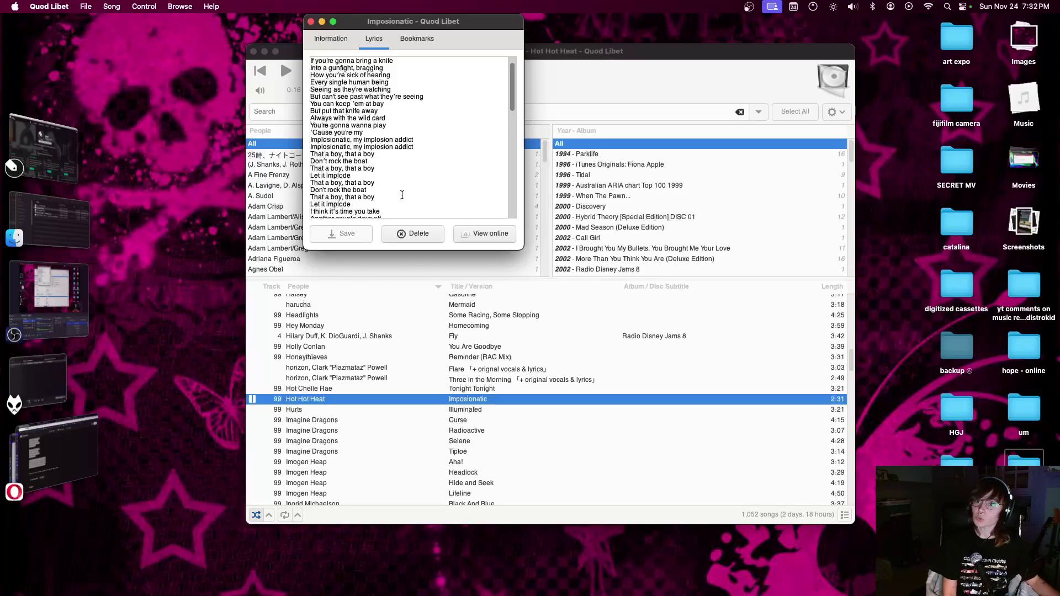
scroll(403, 195, "up", 1)
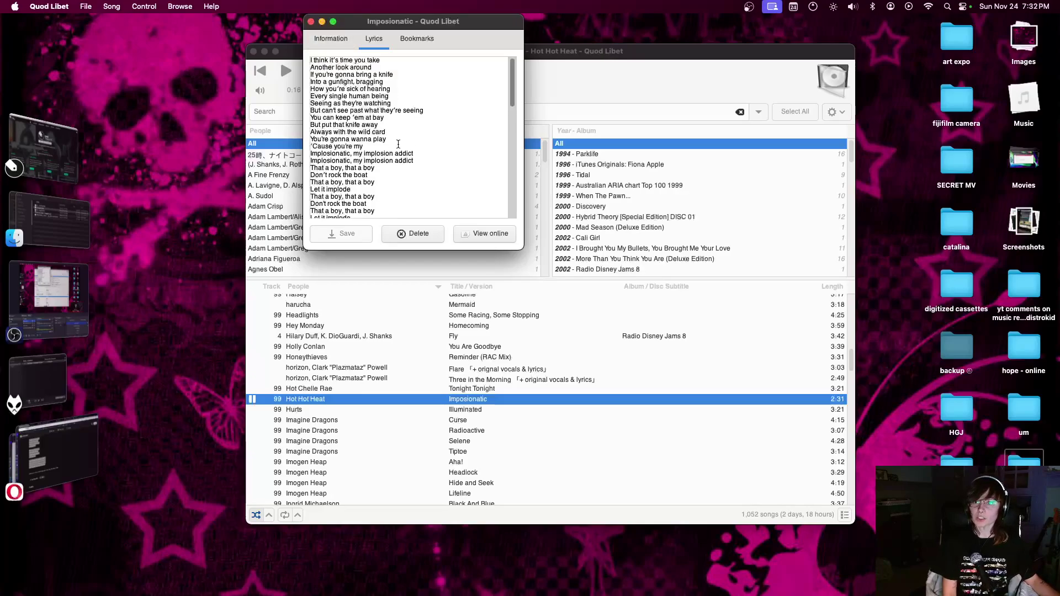
scroll(399, 150, "down", 5)
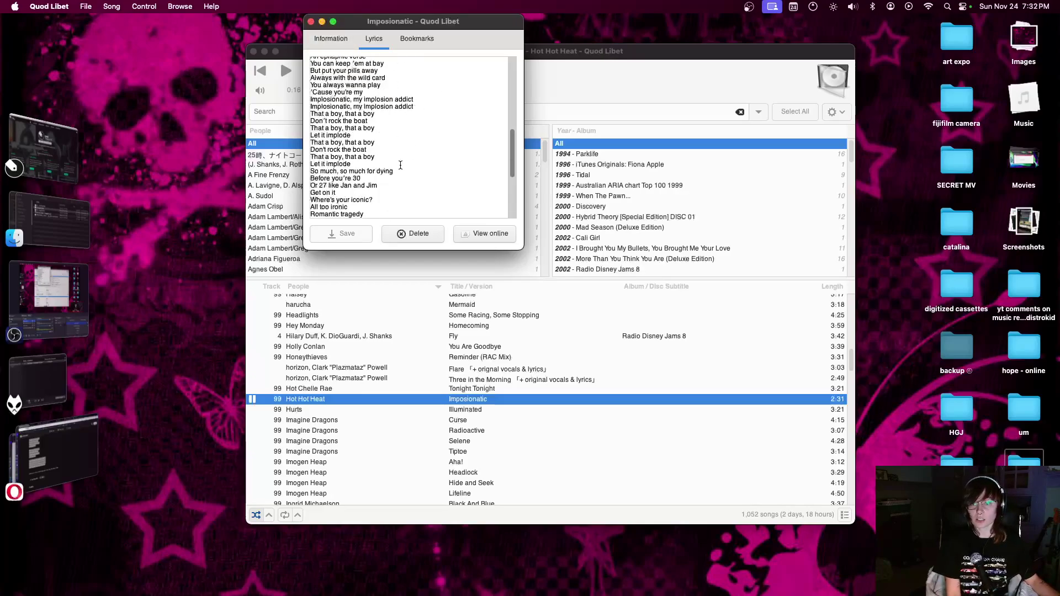
scroll(401, 166, "up", 5)
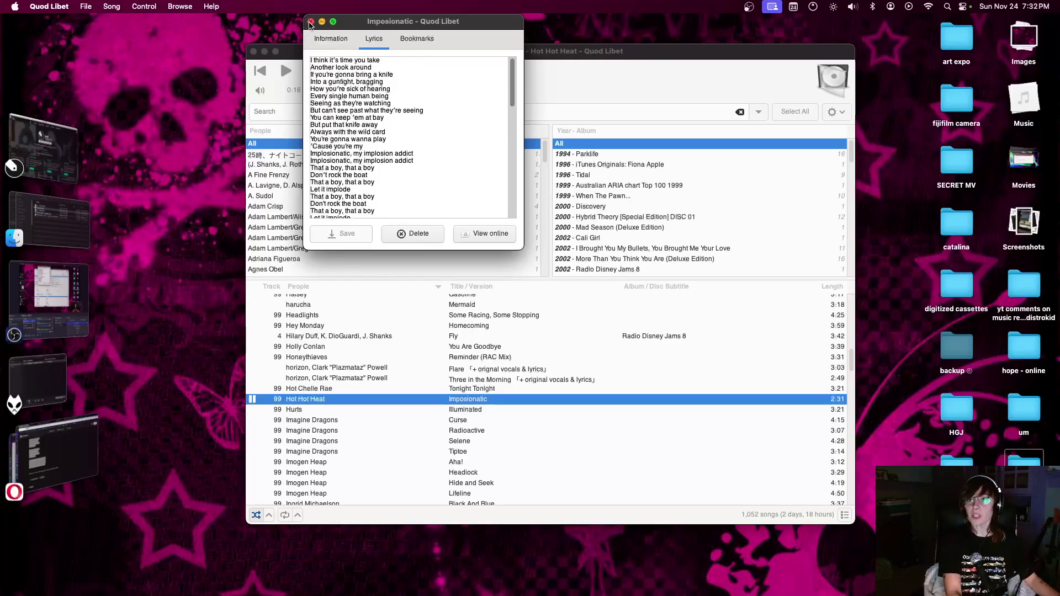
left_click(311, 22)
left_click(52, 147)
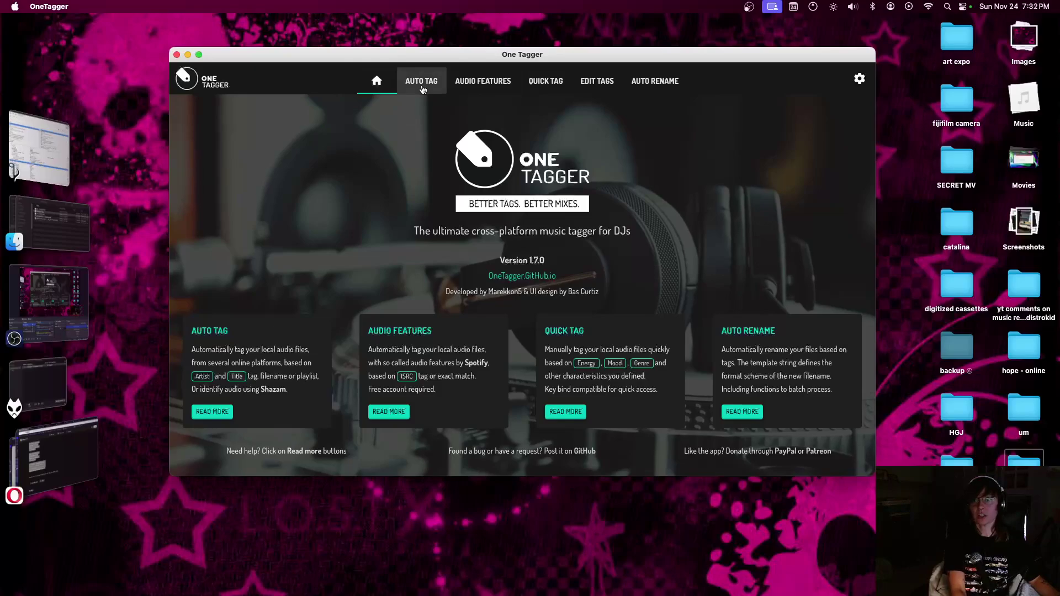
Start Auto Tag with both Musixmatch and Deezer checked as platforms
left_click(423, 89)
left_click(404, 225)
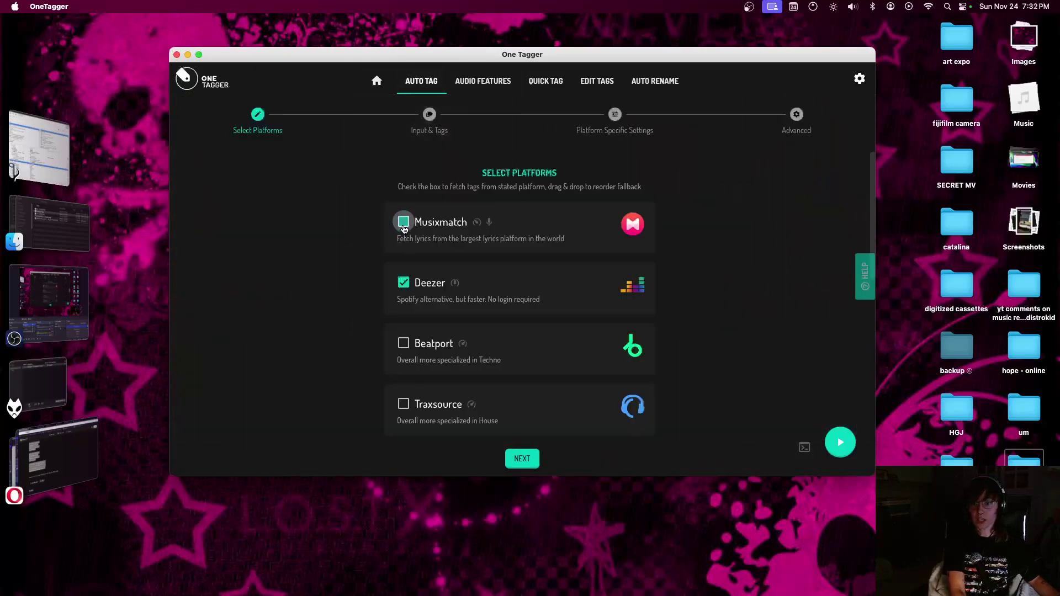
left_click(404, 283)
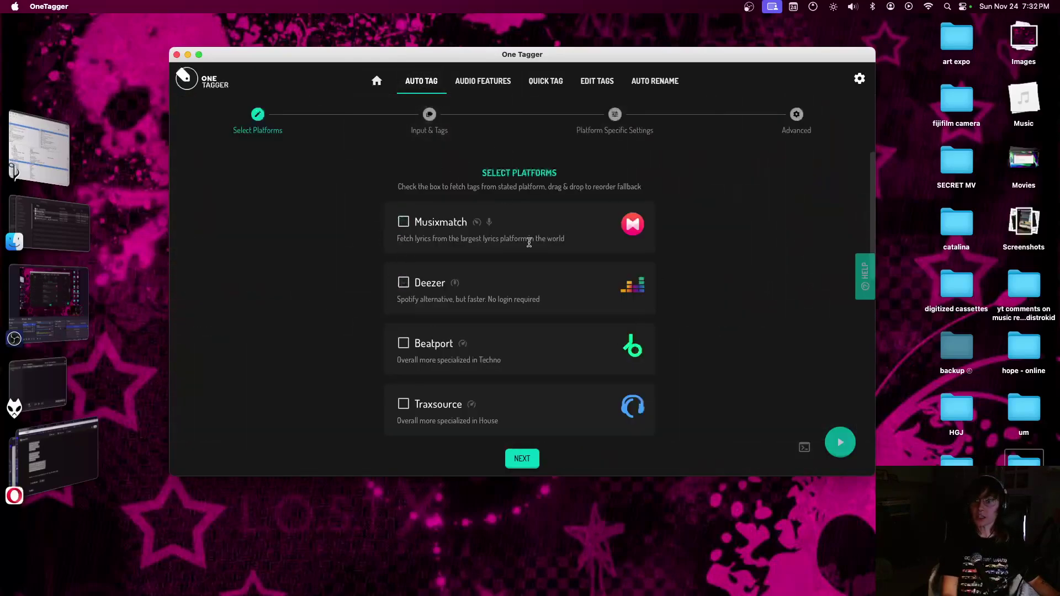
left_click(403, 222)
mouse_move(421, 225)
left_mouse_down()
mouse_move(478, 230)
mouse_move(426, 228)
left_mouse_up()
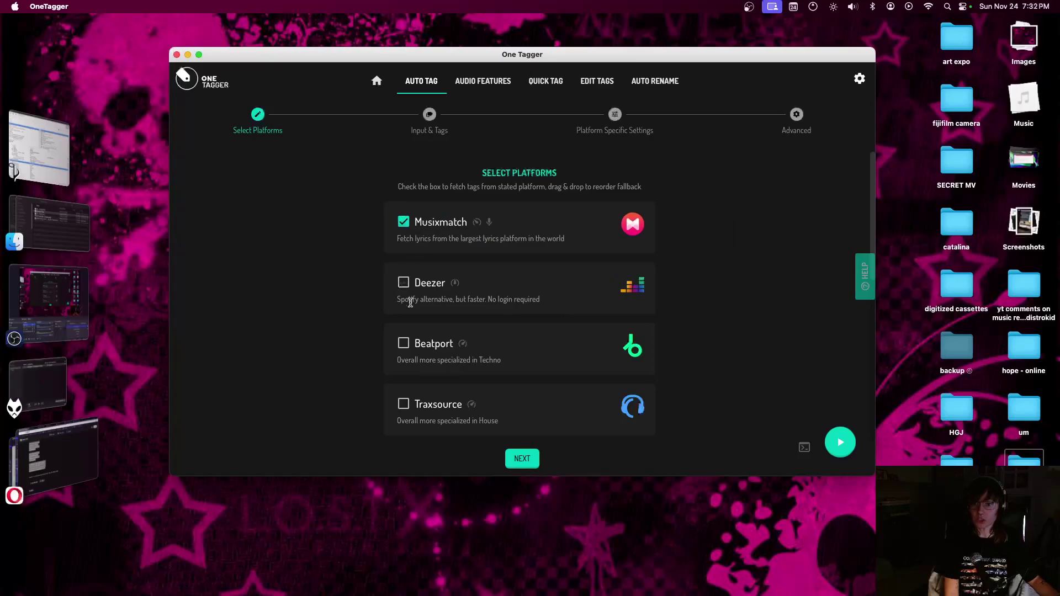
left_click_drag(408, 303, 528, 306)
left_click(404, 282)
Use the '! one song !' folder as input and tick Synced Lyrics alongside Album Art and Album
left_click(522, 459)
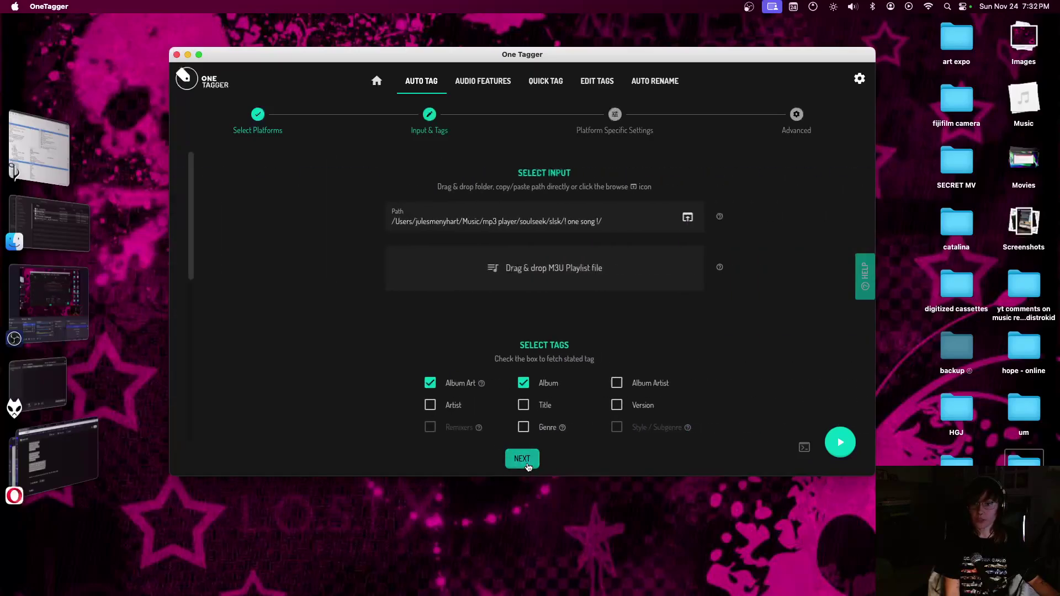
left_click(663, 217)
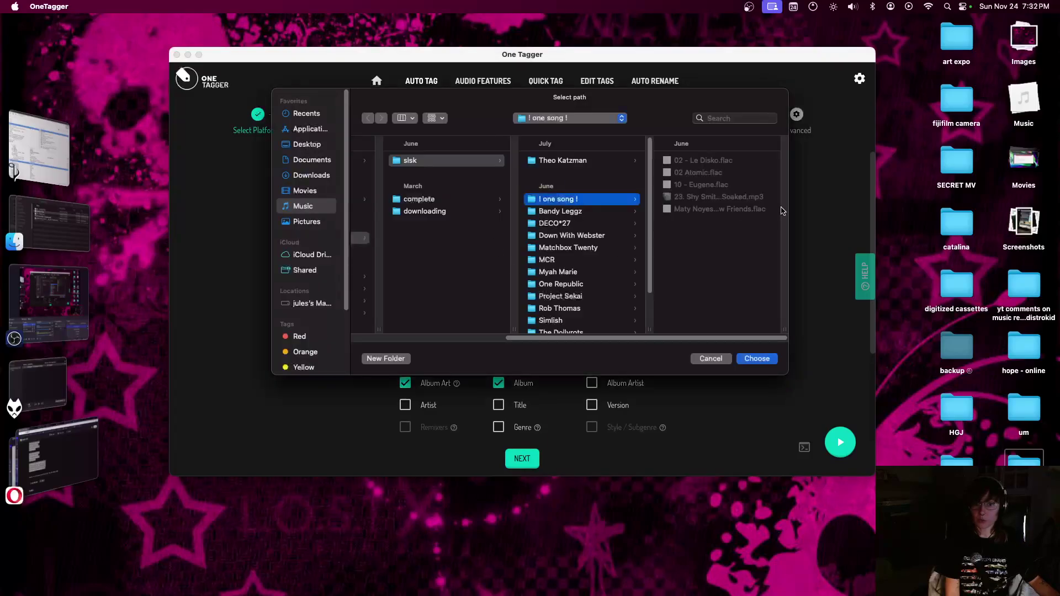
left_click(763, 359)
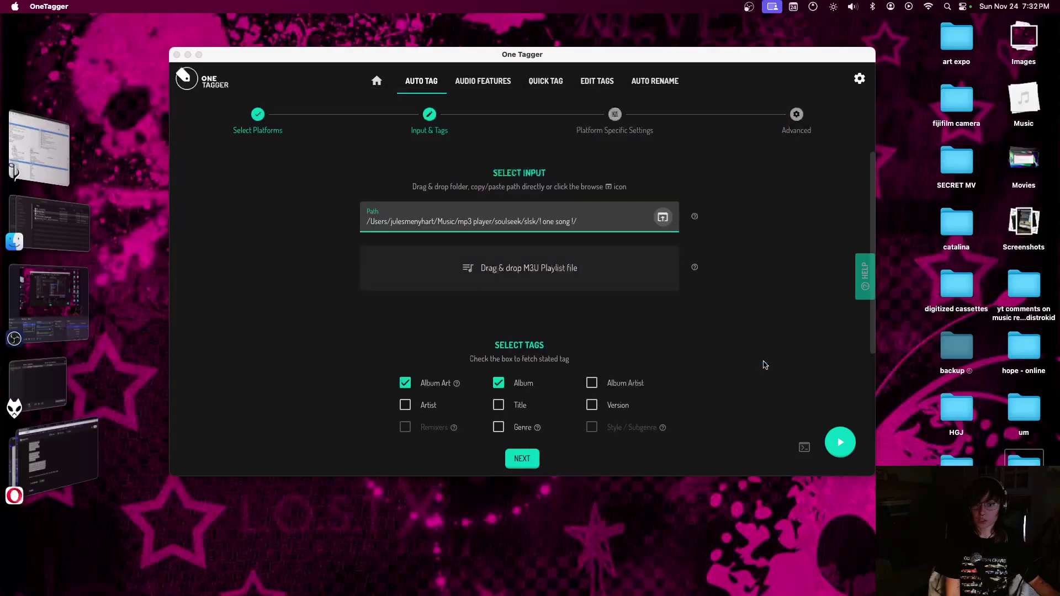
scroll(409, 382, "down", 3)
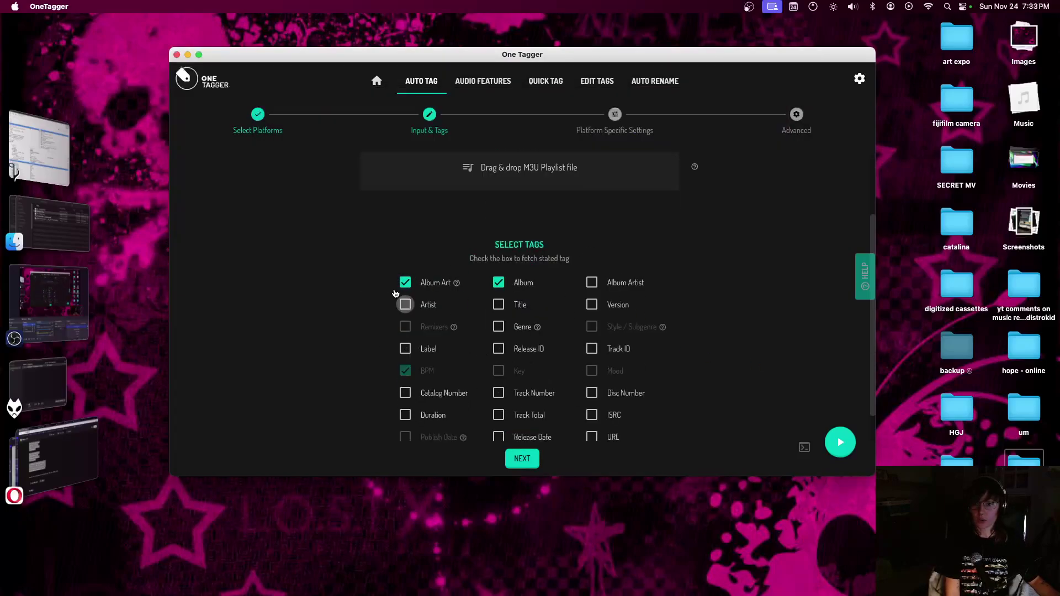
scroll(399, 436, "down", 2)
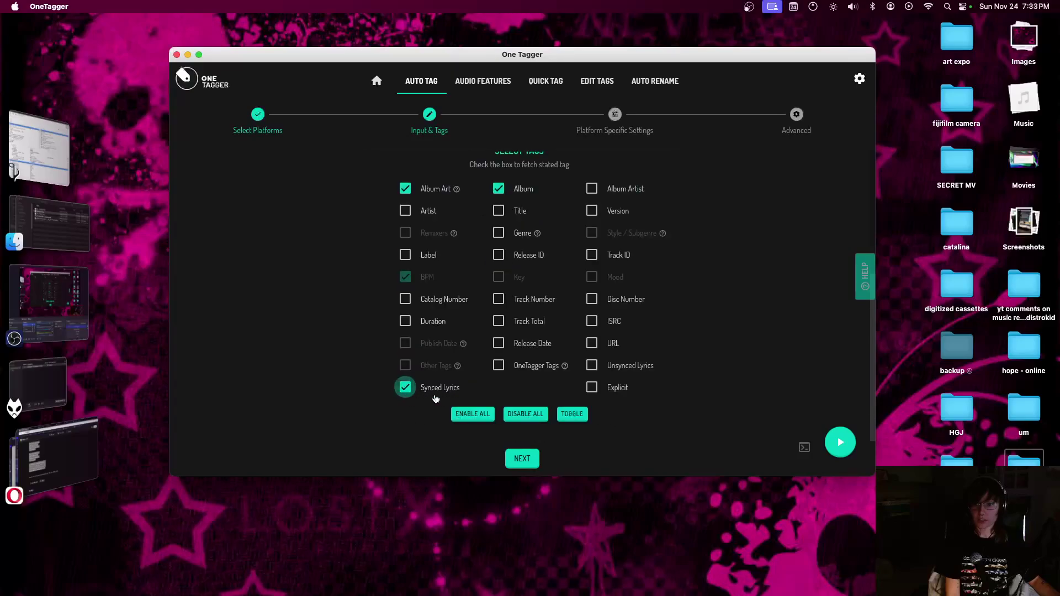
scroll(727, 401, "up", 1)
scroll(403, 433, "up", 2)
scroll(438, 343, "down", 3)
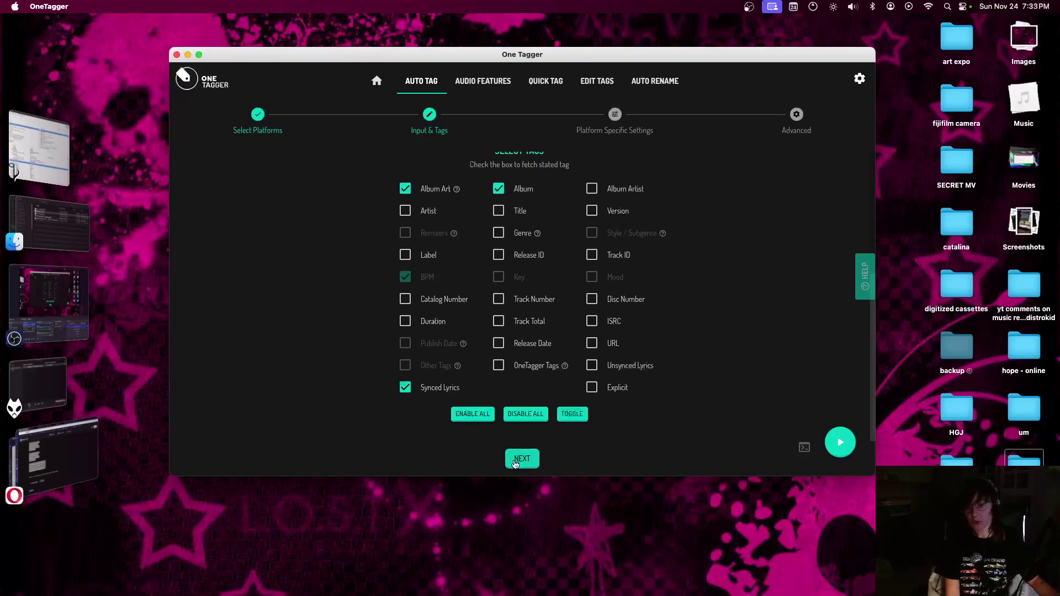
Advance past the platform-specific settings to the Advanced options
left_click(520, 467)
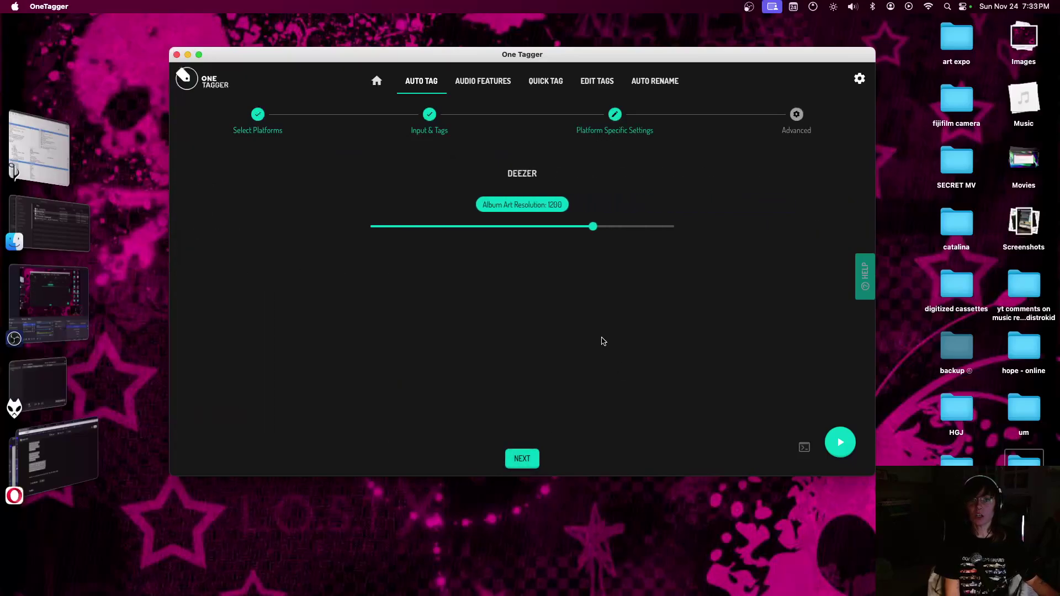
left_click(516, 468)
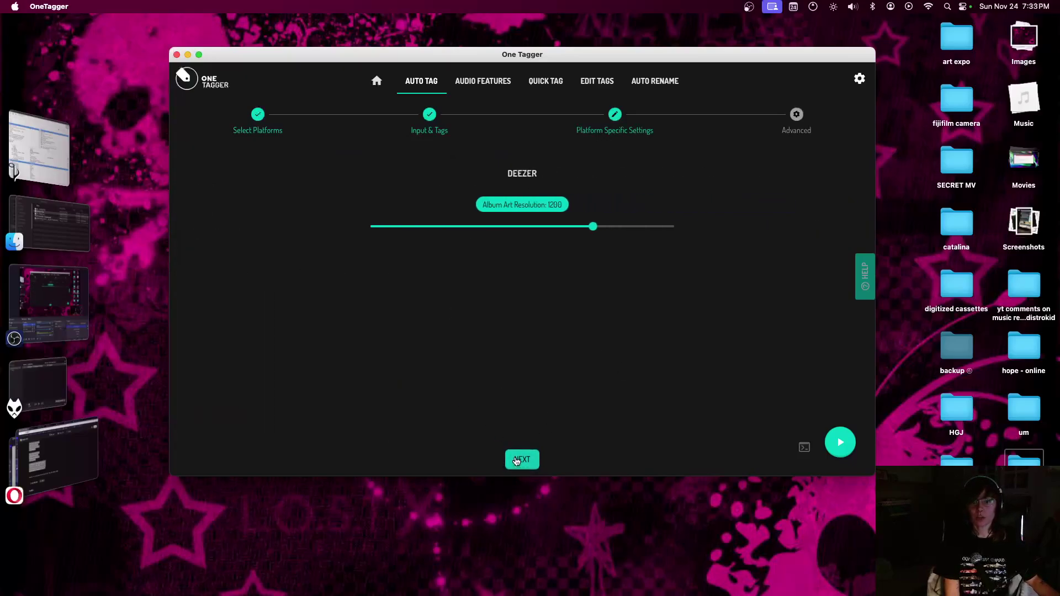
left_click_drag(378, 210, 417, 210)
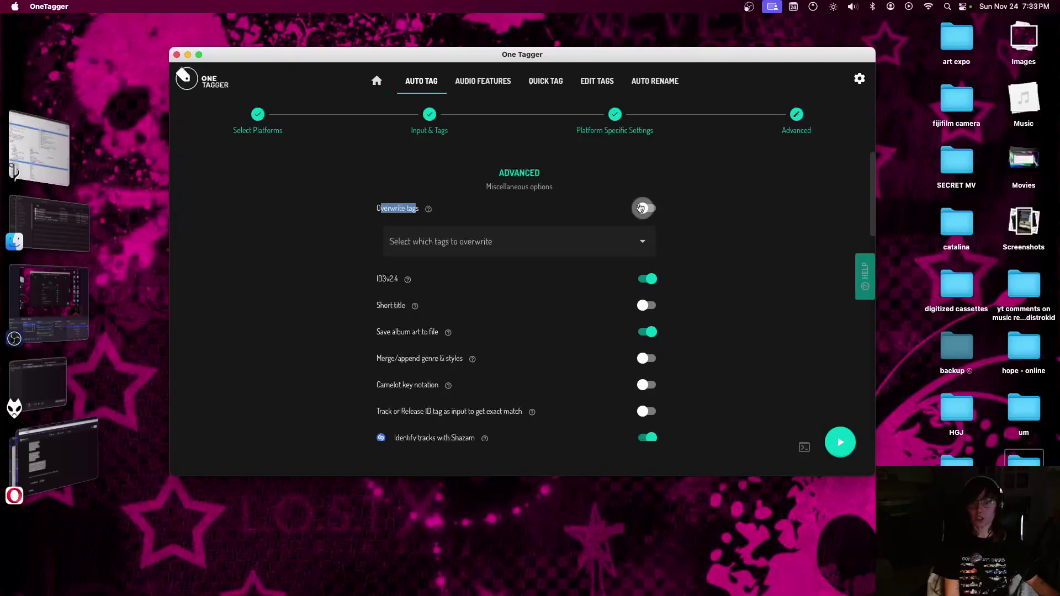
left_click(396, 203)
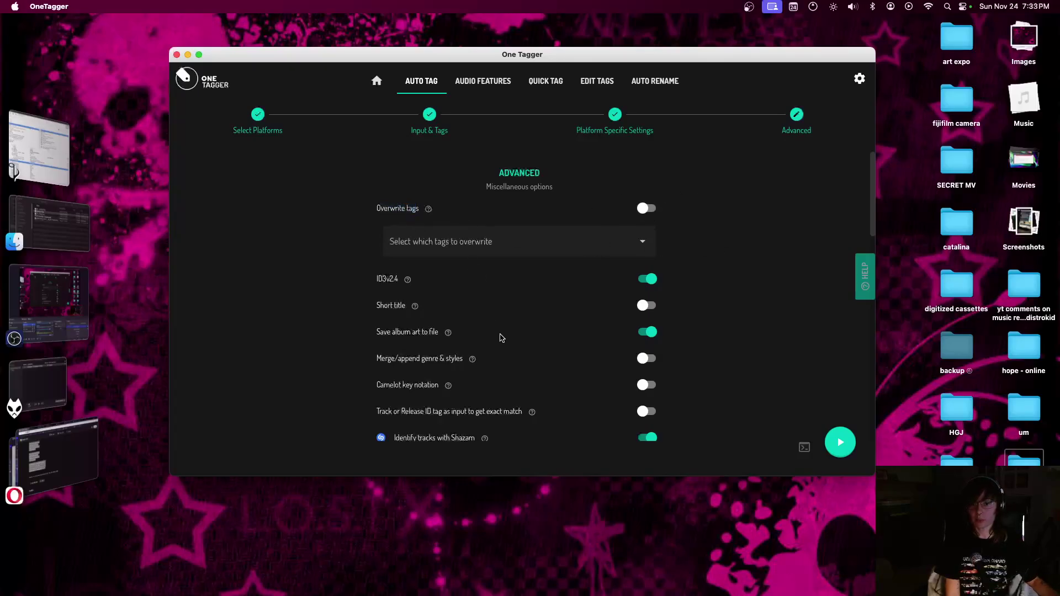
Keep Write .LRC file on and start tagging, matching all 5 files via Musixmatch
scroll(506, 341, "down", 1)
scroll(471, 351, "down", 6)
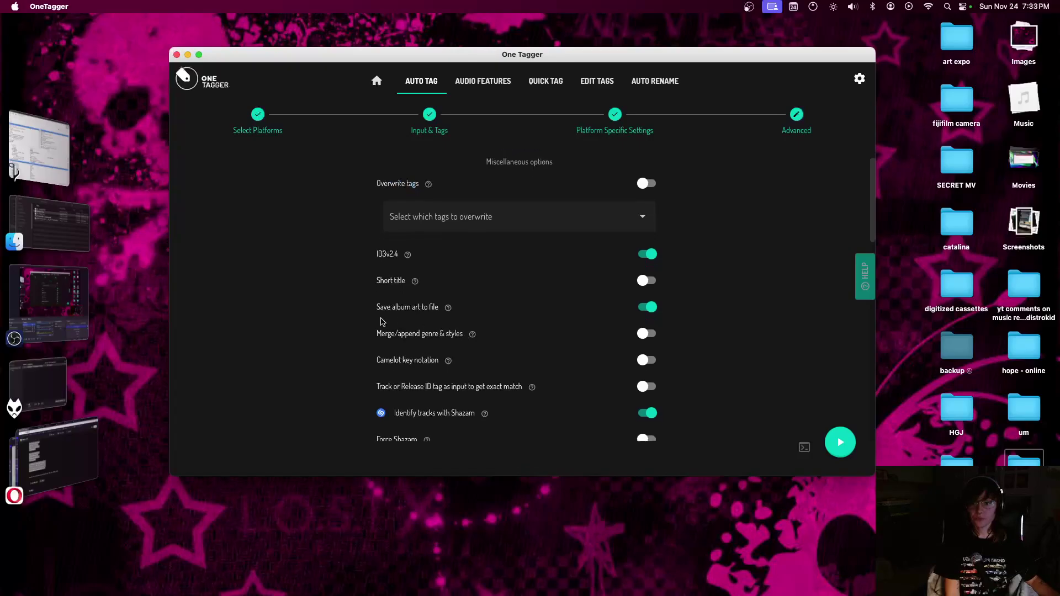
scroll(443, 329, "down", 3)
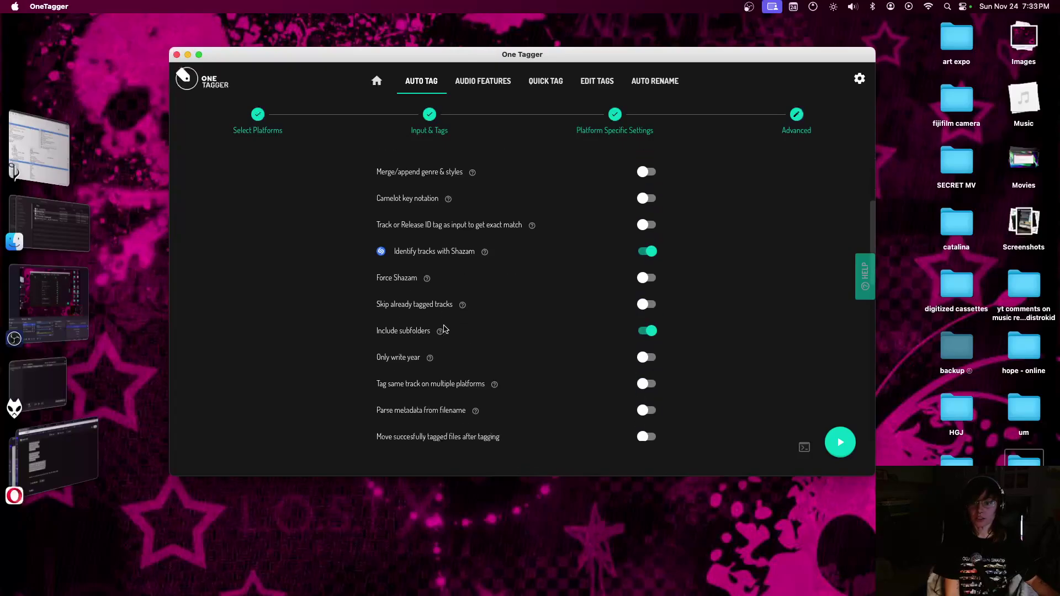
scroll(392, 276, "down", 3)
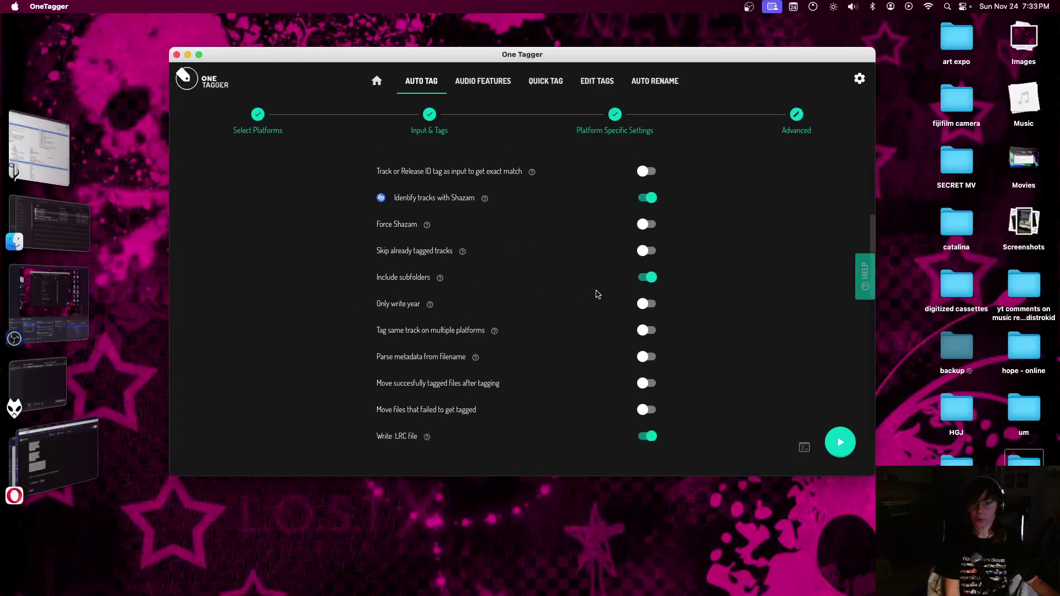
scroll(536, 339, "down", 7)
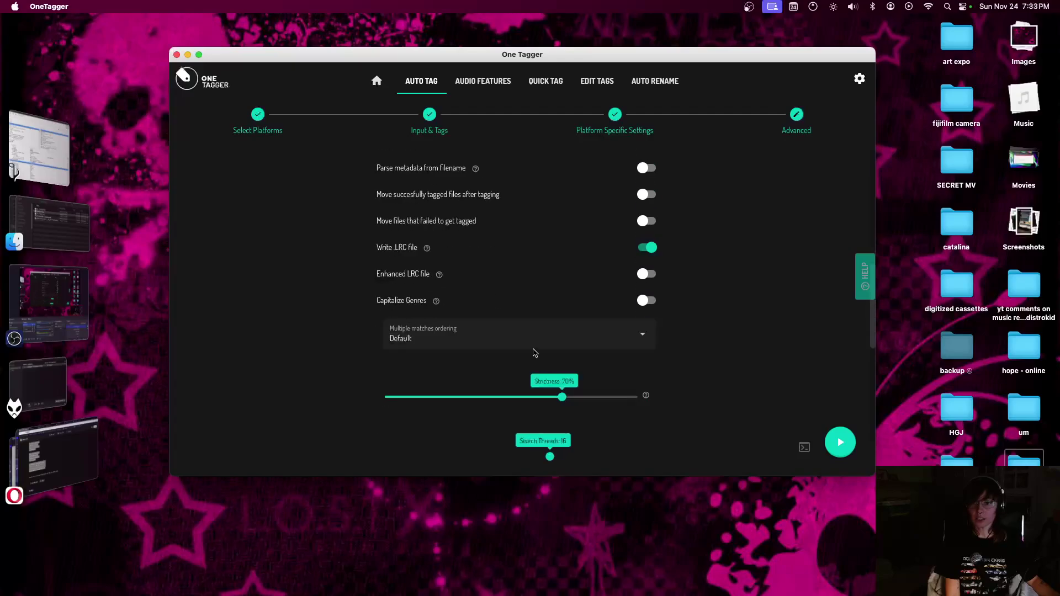
left_click_drag(378, 300, 425, 301)
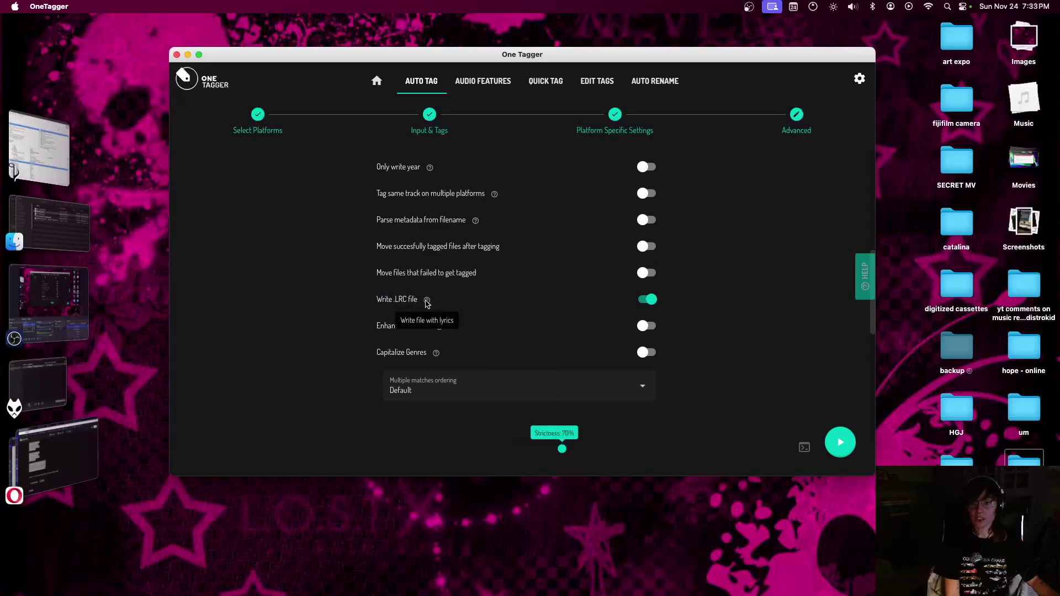
left_click(413, 307)
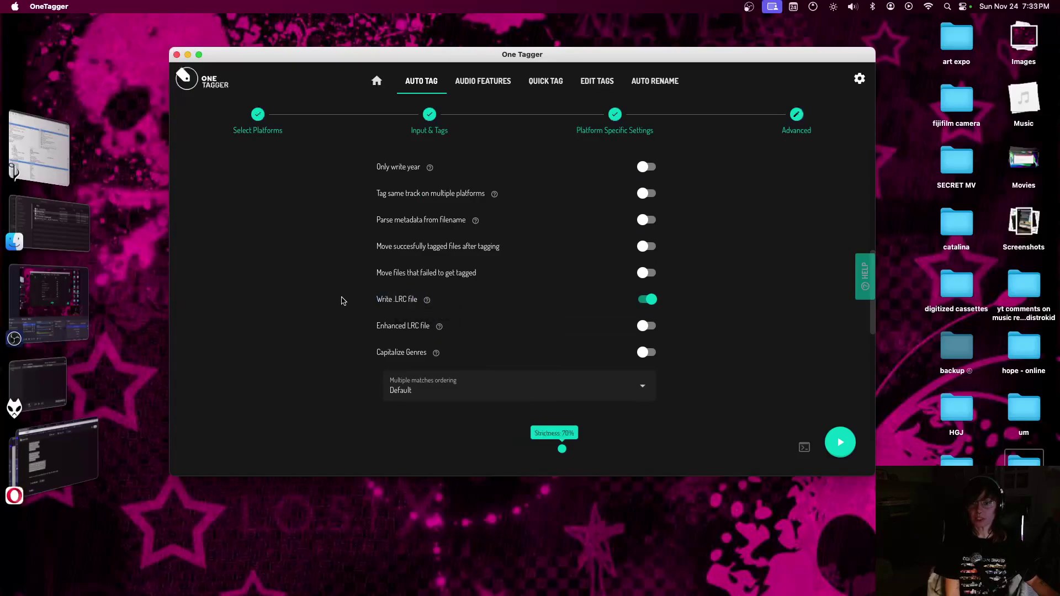
scroll(663, 364, "down", 5)
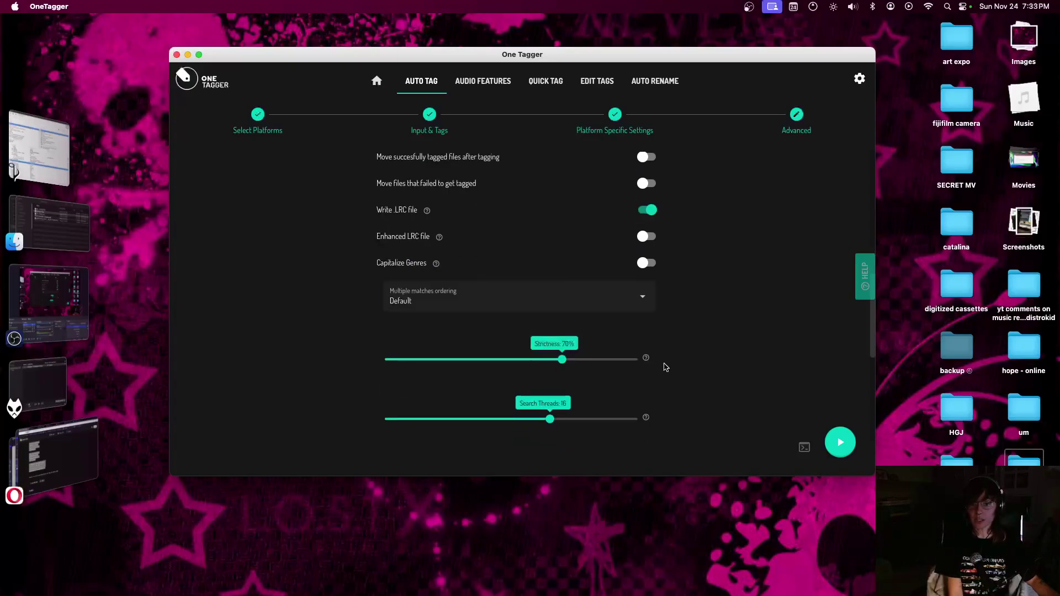
scroll(669, 369, "down", 1)
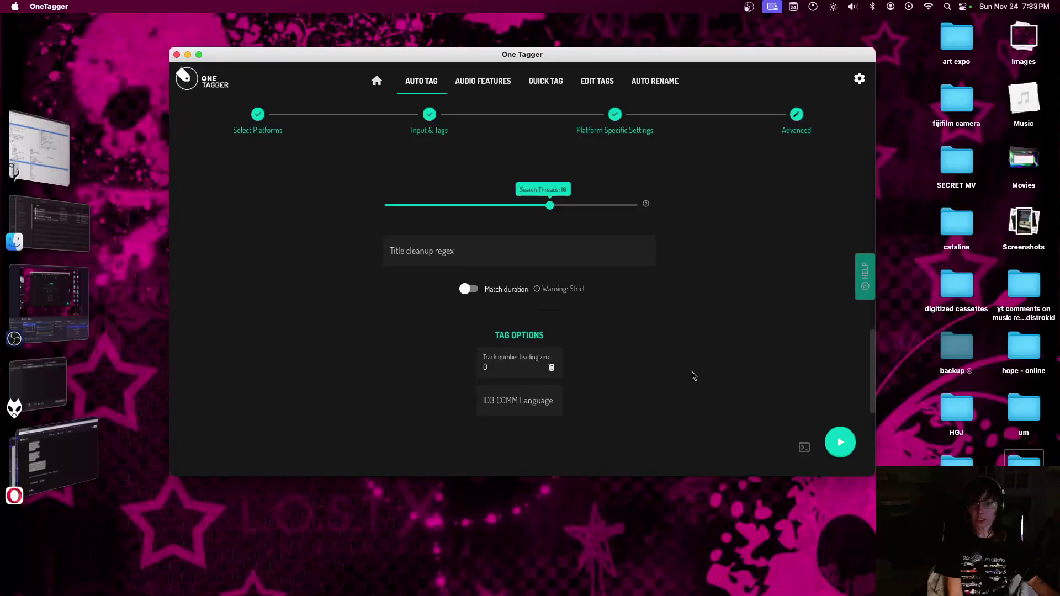
left_click(840, 443)
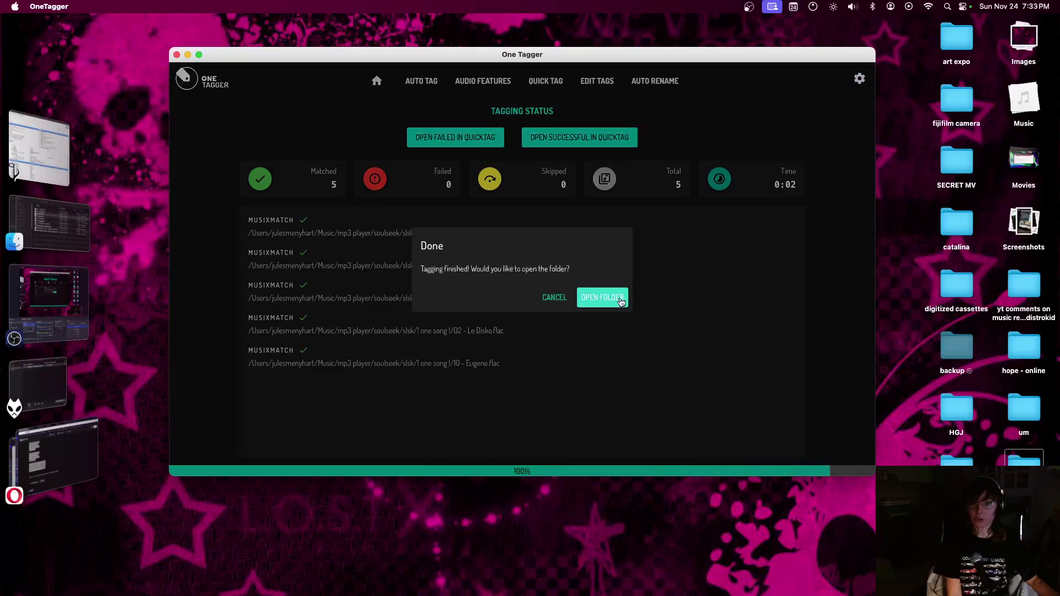
Open the '! one song !' folder and Quick Look preview 02 - Le Disko.flac
left_click(621, 301)
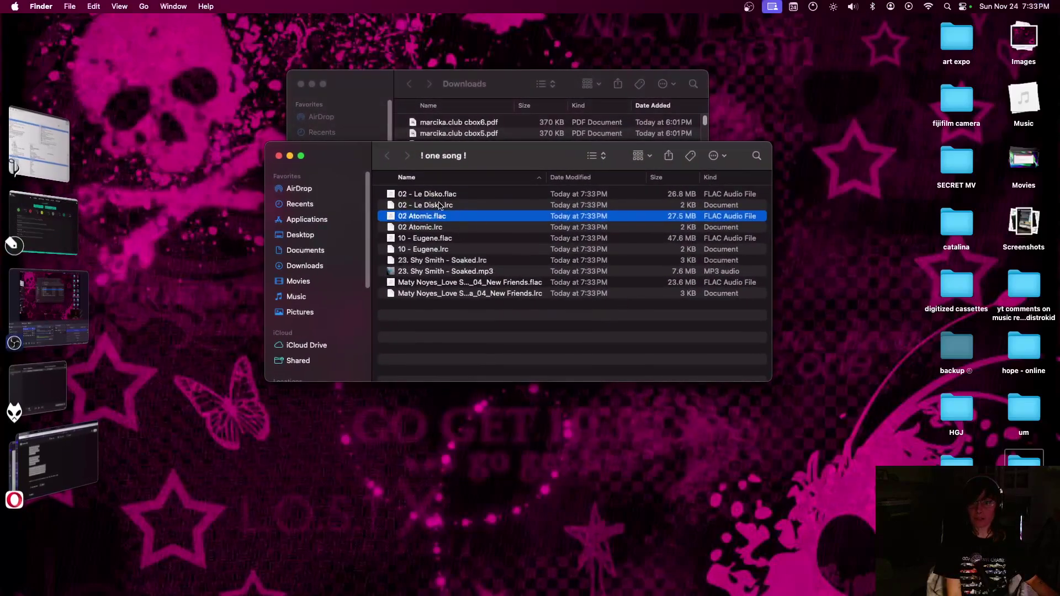
left_click(426, 194)
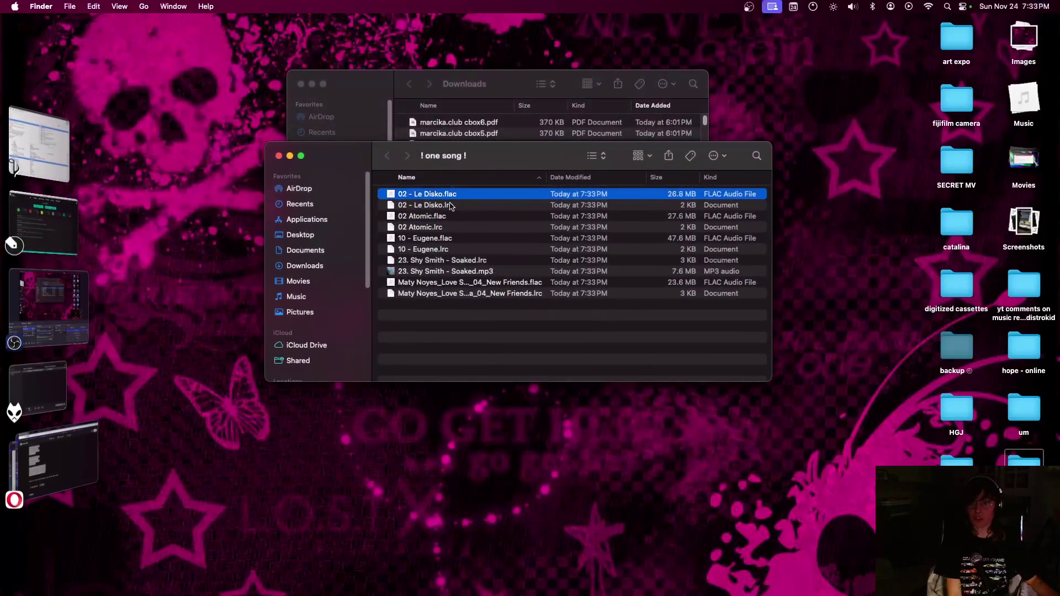
left_click(448, 205)
left_click(445, 196)
left_click(443, 207)
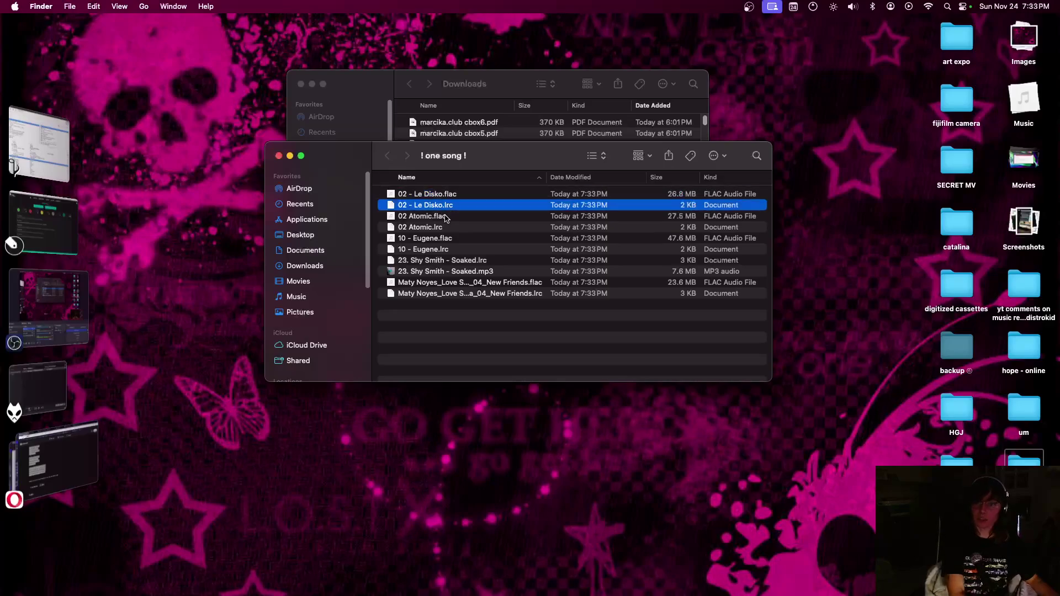
left_click(452, 197)
key("space")
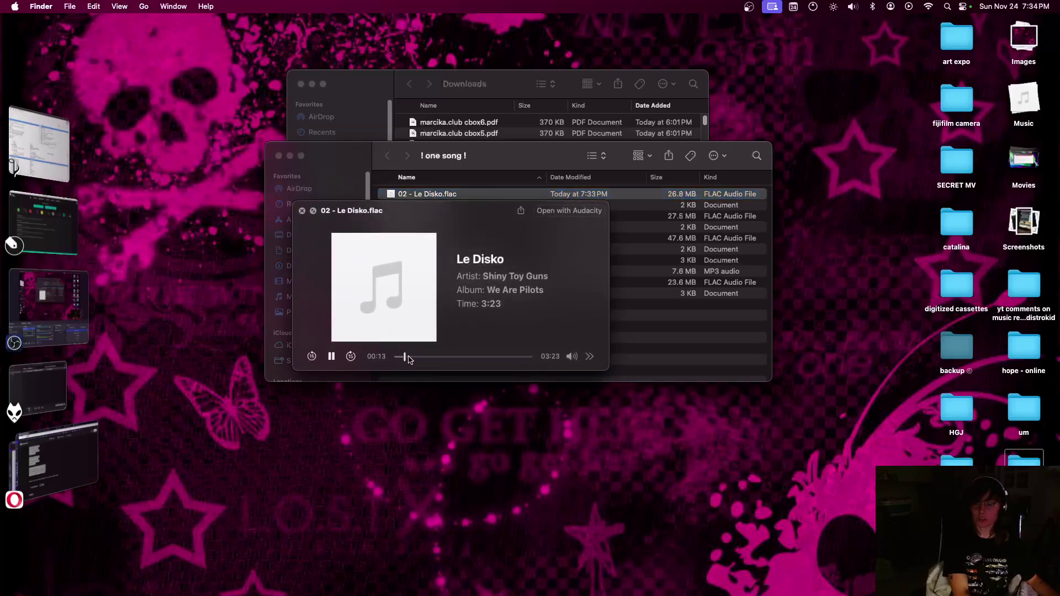
key("space")
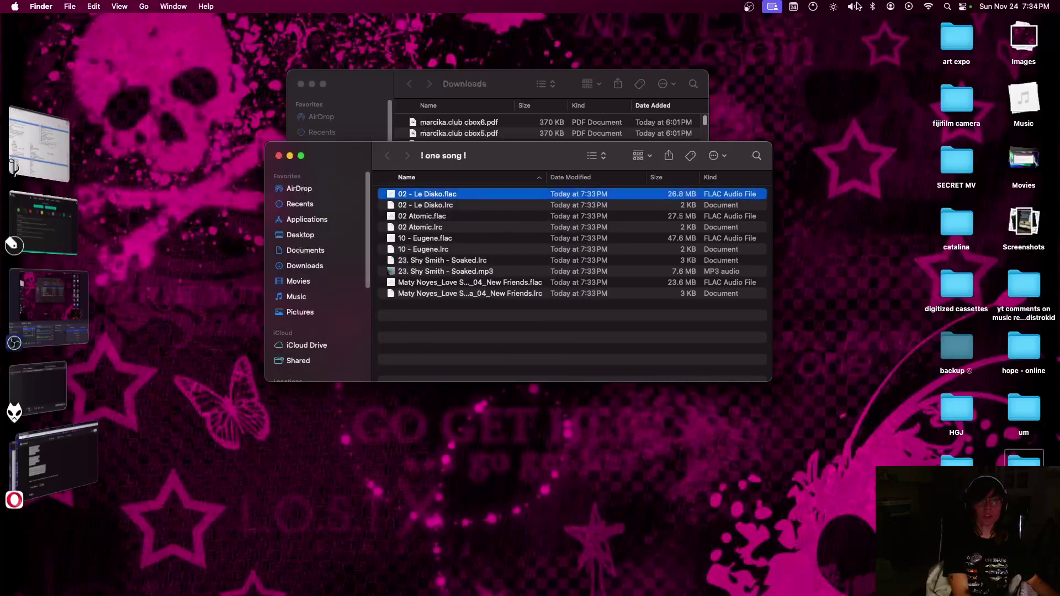
Switch sound output to External Headphones and replay the Le Disko preview
left_click(853, 6)
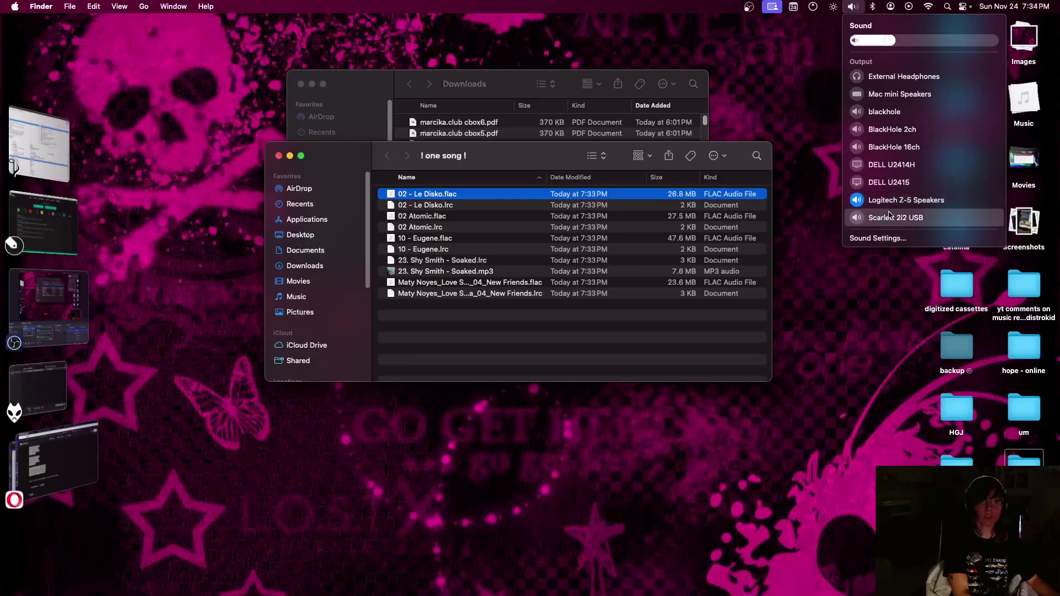
left_click(885, 80)
key("space")
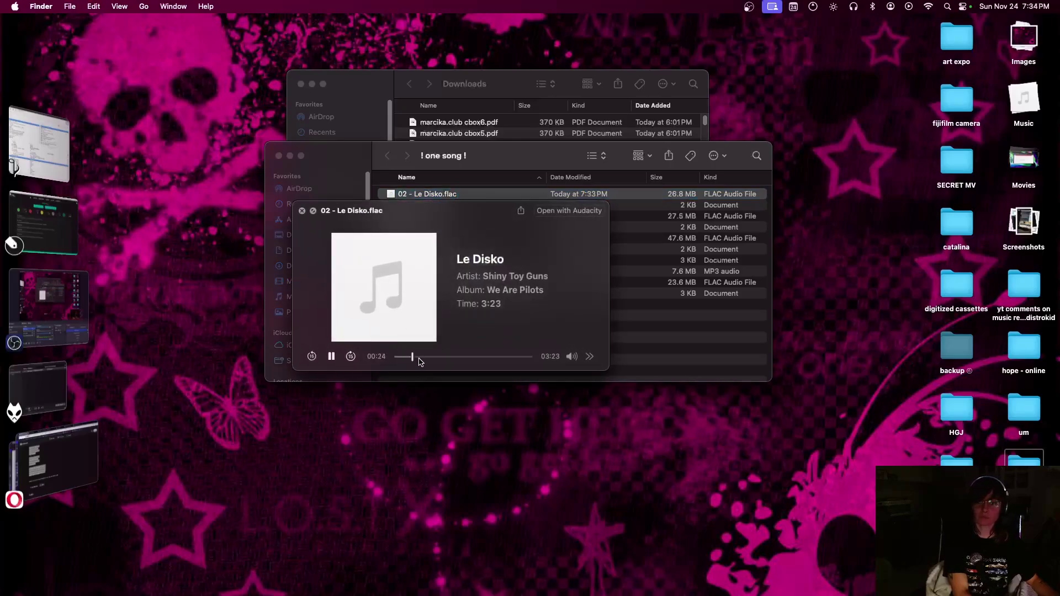
key("space")
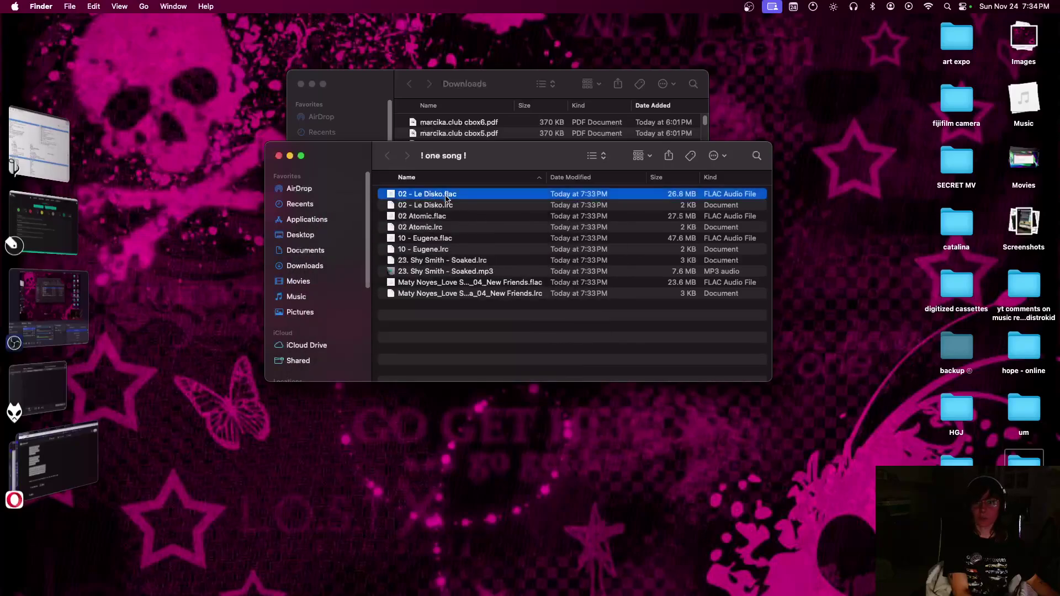
Try opening the Le Disko .lrc file and dismiss the no-application warning
left_click(442, 208)
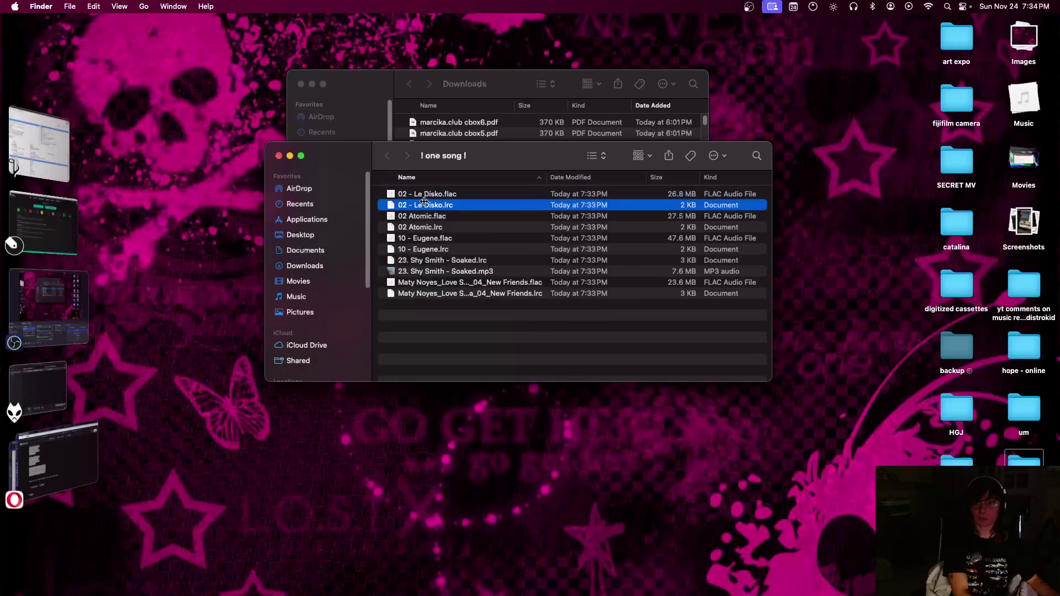
left_click(488, 231)
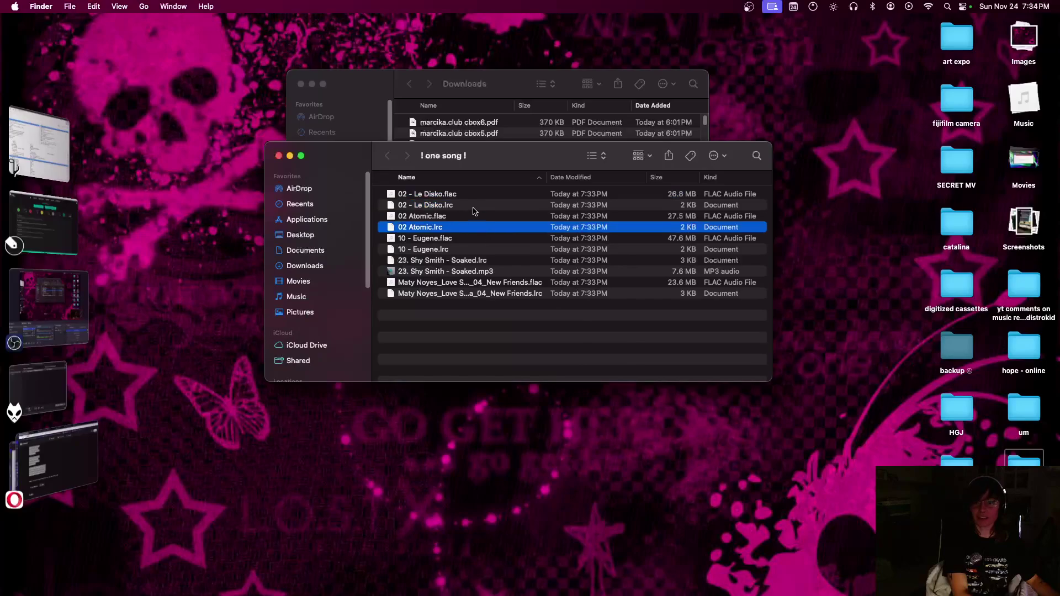
left_click(474, 208)
double_click(473, 210)
left_click(543, 284)
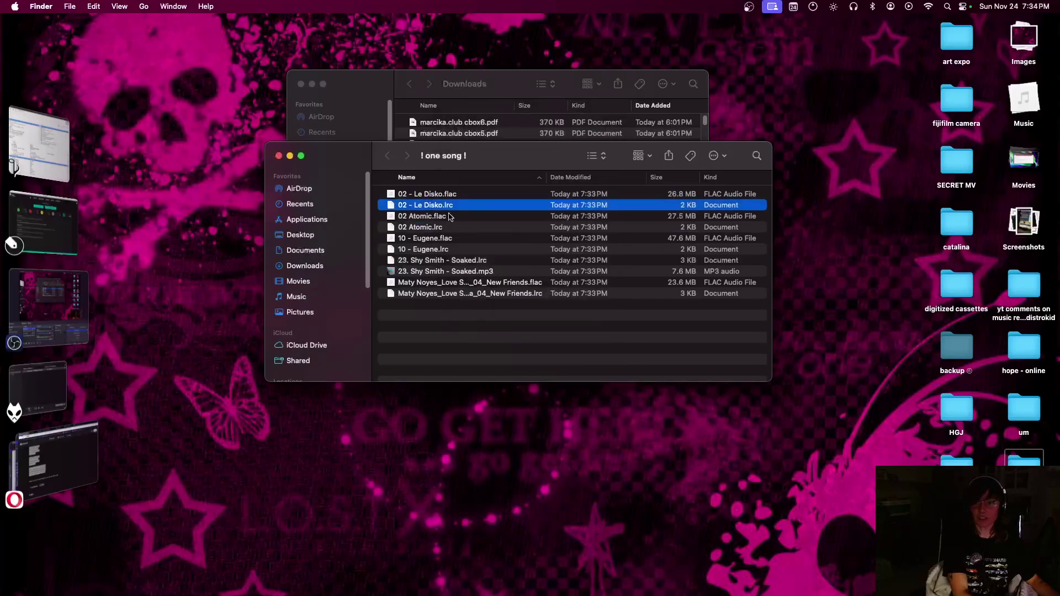
Open 02 - Le Disko.lrc in TextEdit and close the other lyrics document
right_click(445, 208)
mouse_move(464, 231)
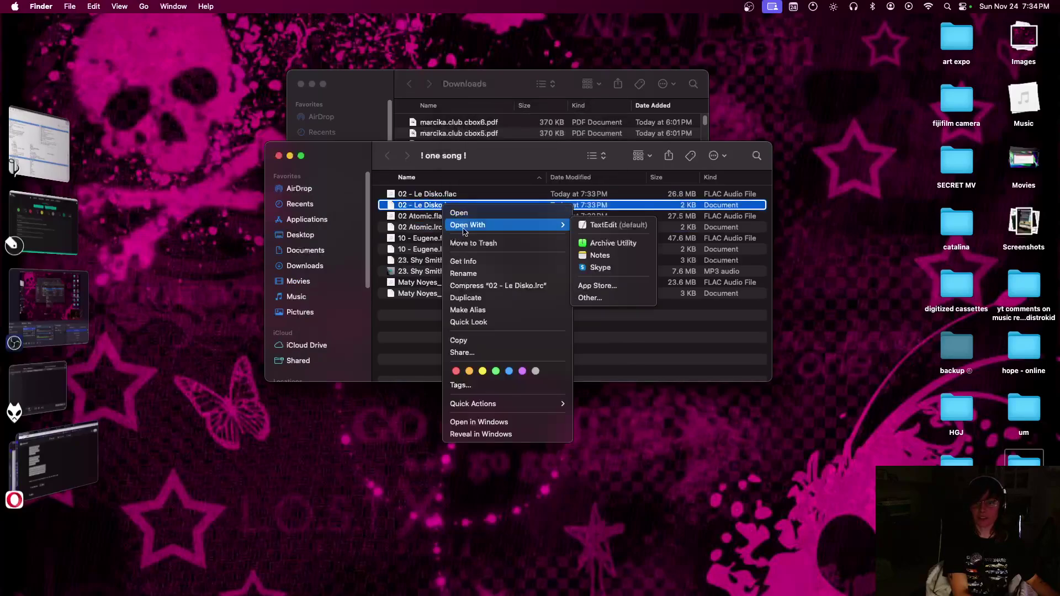
left_click(616, 226)
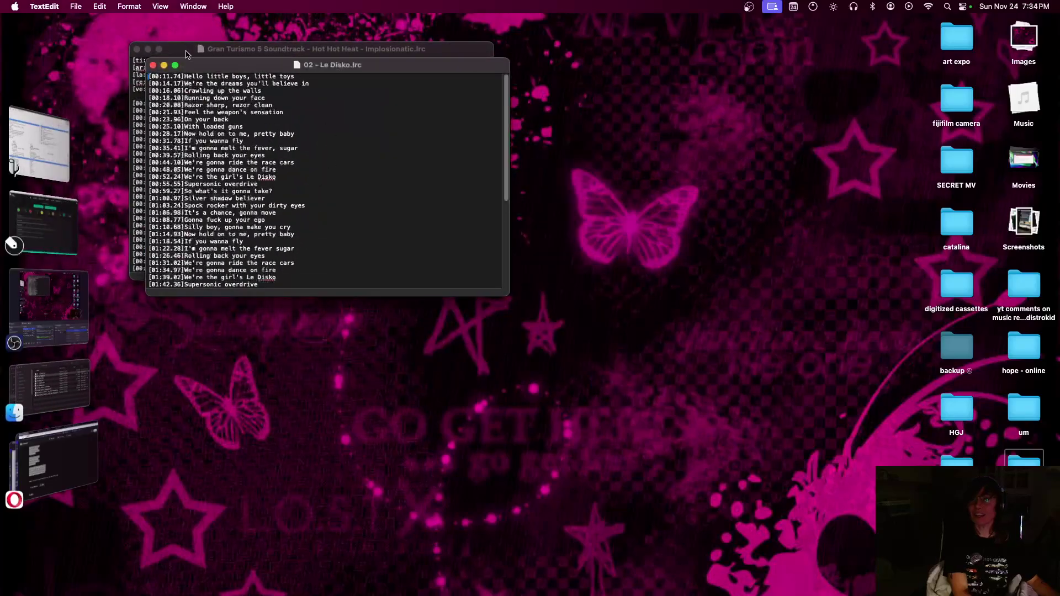
left_click(137, 49)
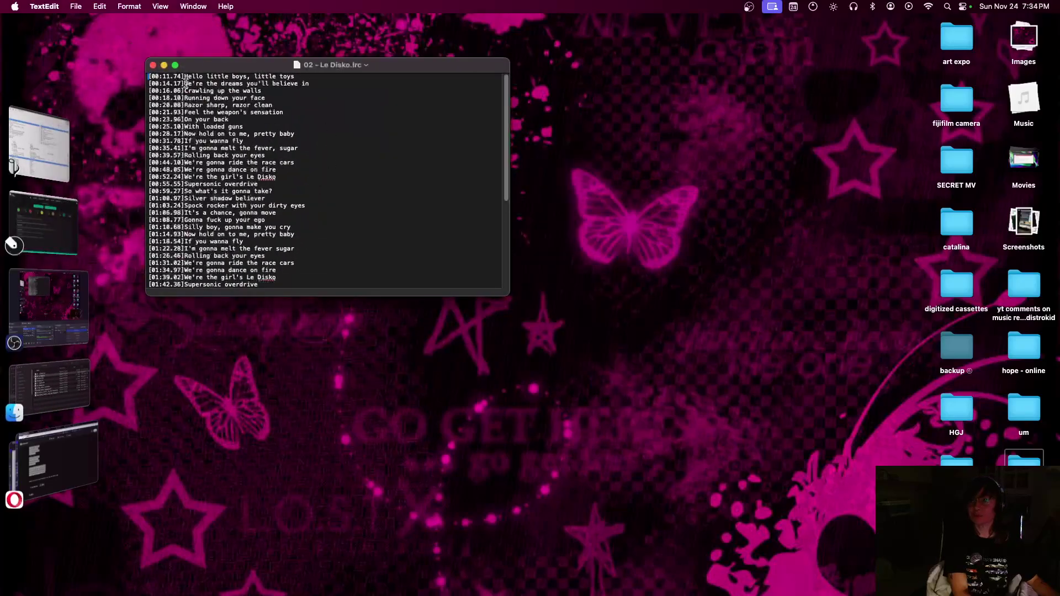
Review the timestamped lines, including [01:31.02], then create a new blank document
left_click_drag(187, 82, 193, 152)
left_click(221, 212)
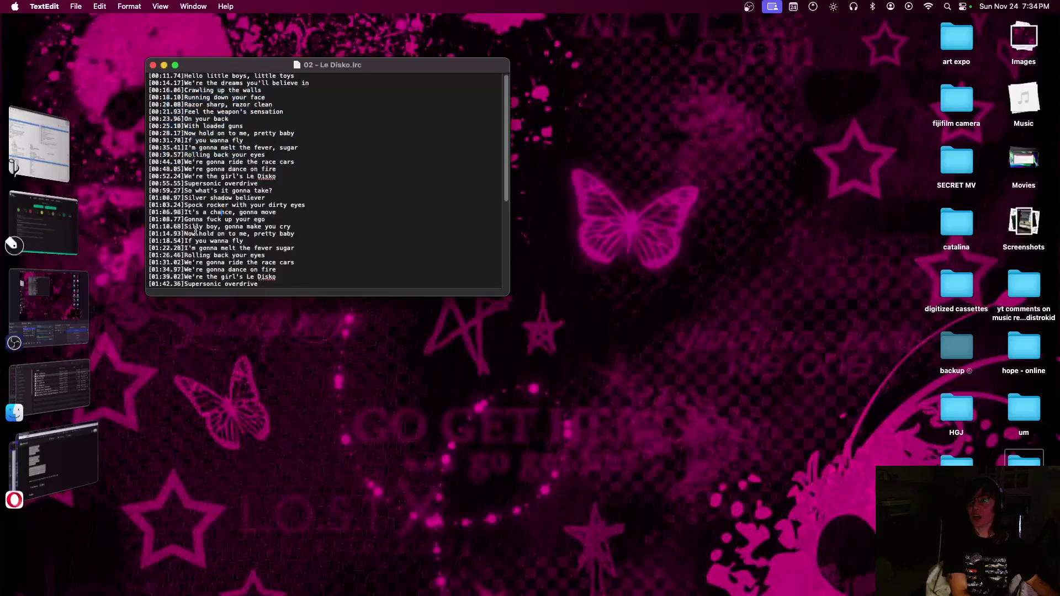
scroll(195, 231, "down", 5)
left_click_drag(160, 118, 160, 140)
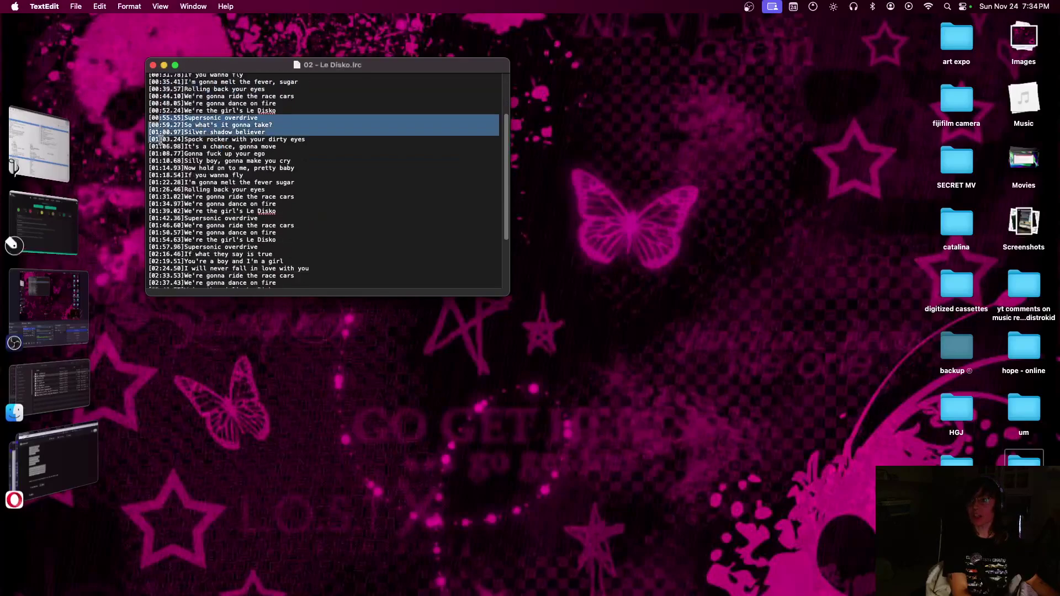
scroll(166, 155, "up", 5)
scroll(171, 182, "down", 4)
left_click(161, 213)
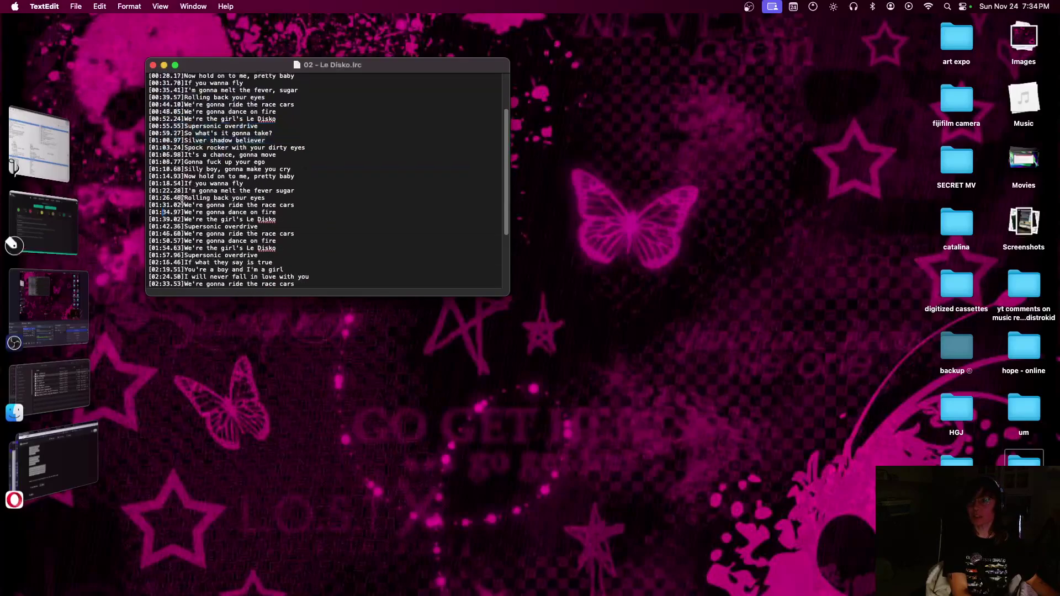
left_click_drag(184, 205, 142, 205)
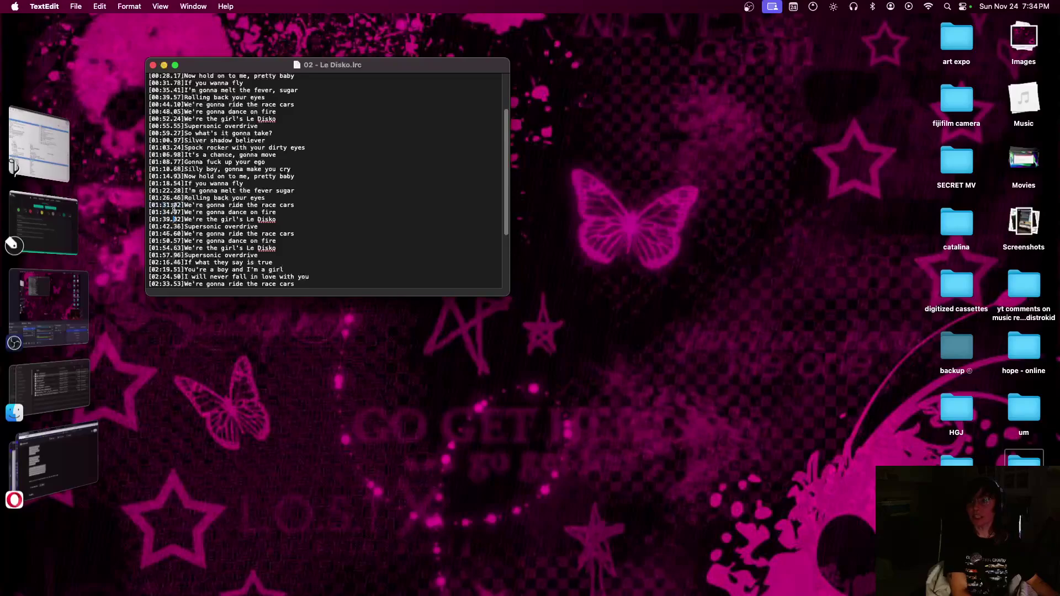
scroll(174, 207, "up", 3)
scroll(175, 238, "down", 3)
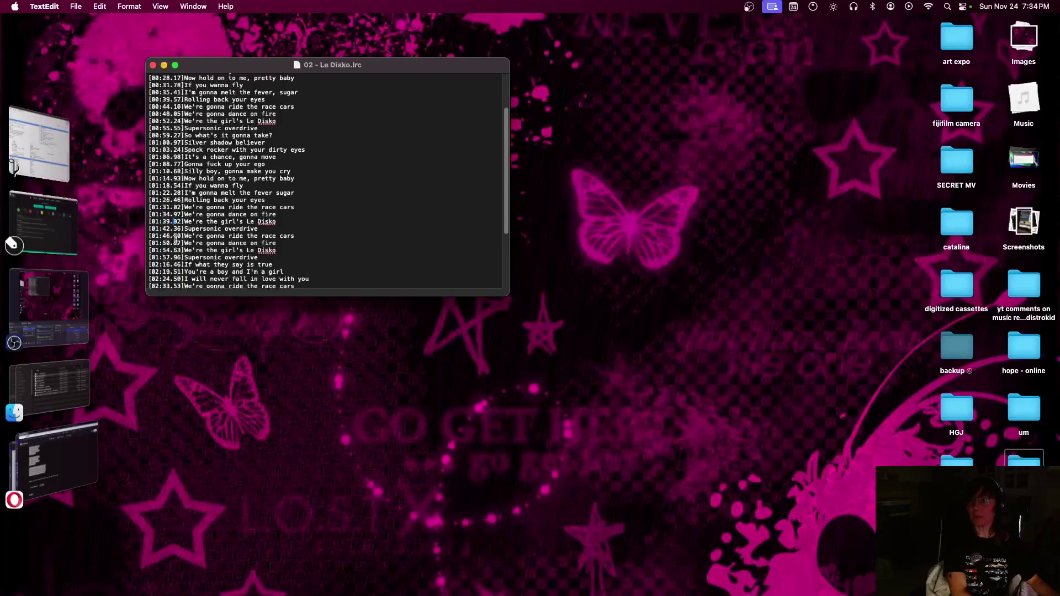
left_click(76, 7)
left_click(89, 19)
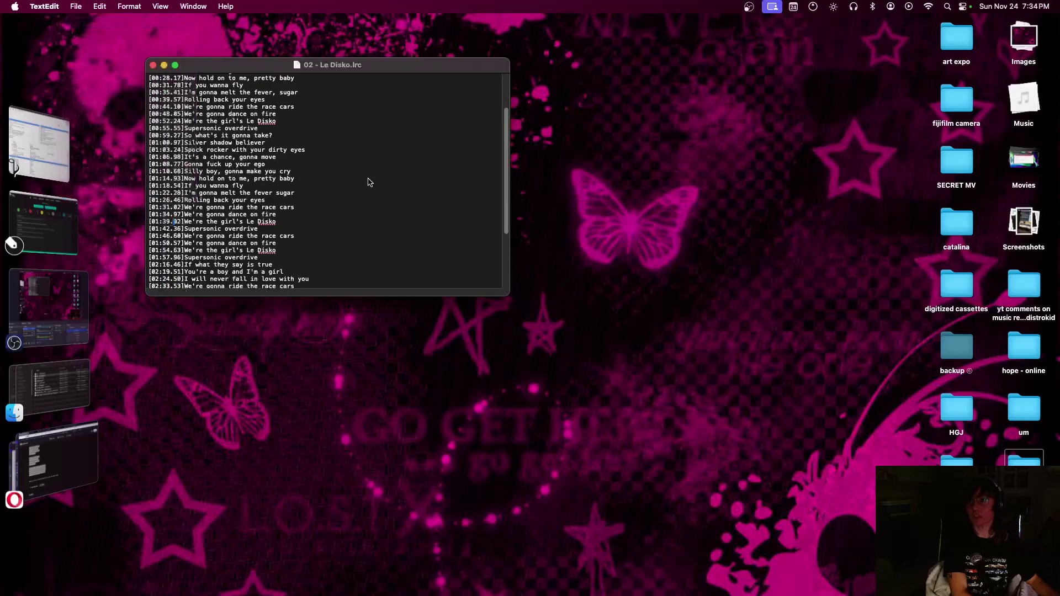
Type a test '[00:28.17]Now hold' line in Untitled, then close it and choose Delete
left_click_drag(363, 97, 474, 170)
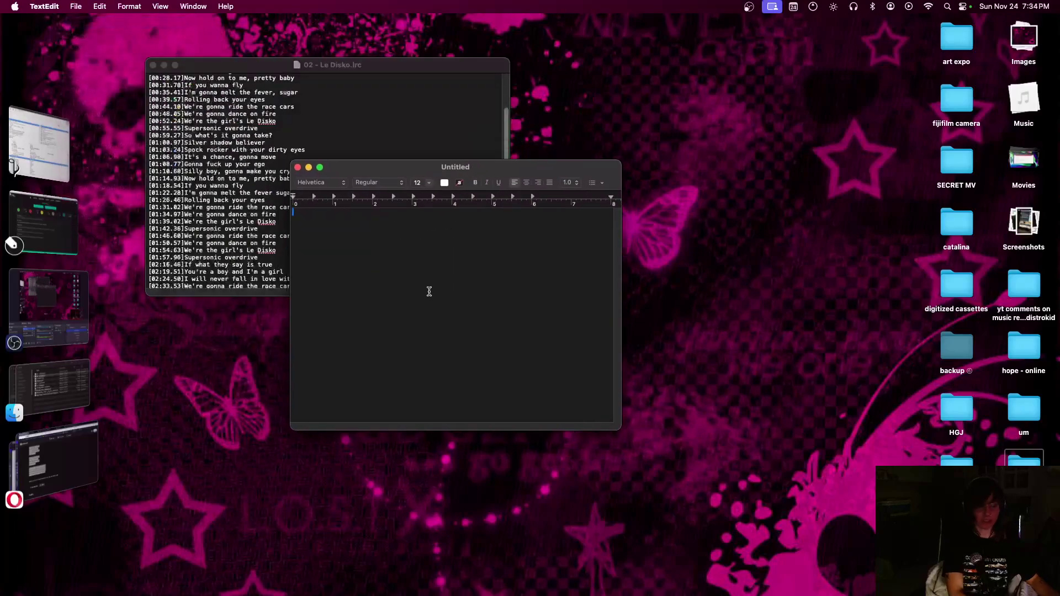
type("H")
key("BackSpace")
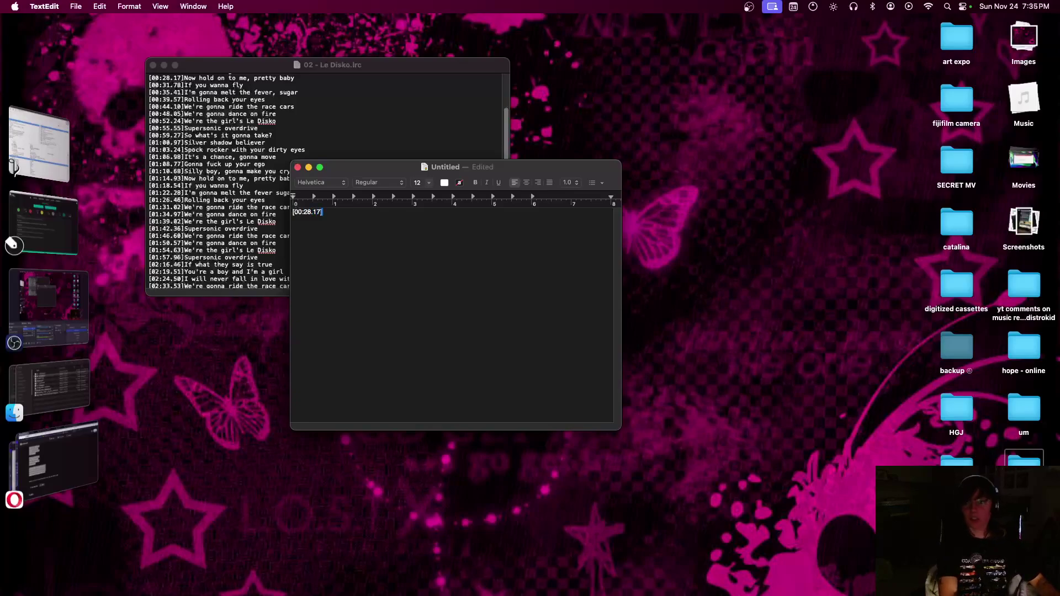
type("]Now hold")
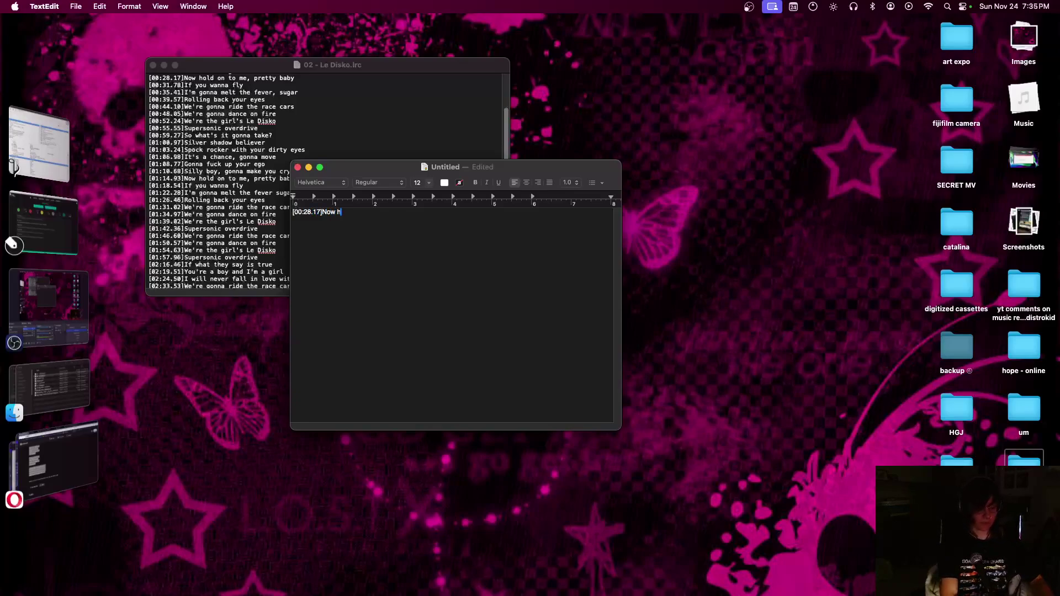
left_click(298, 167)
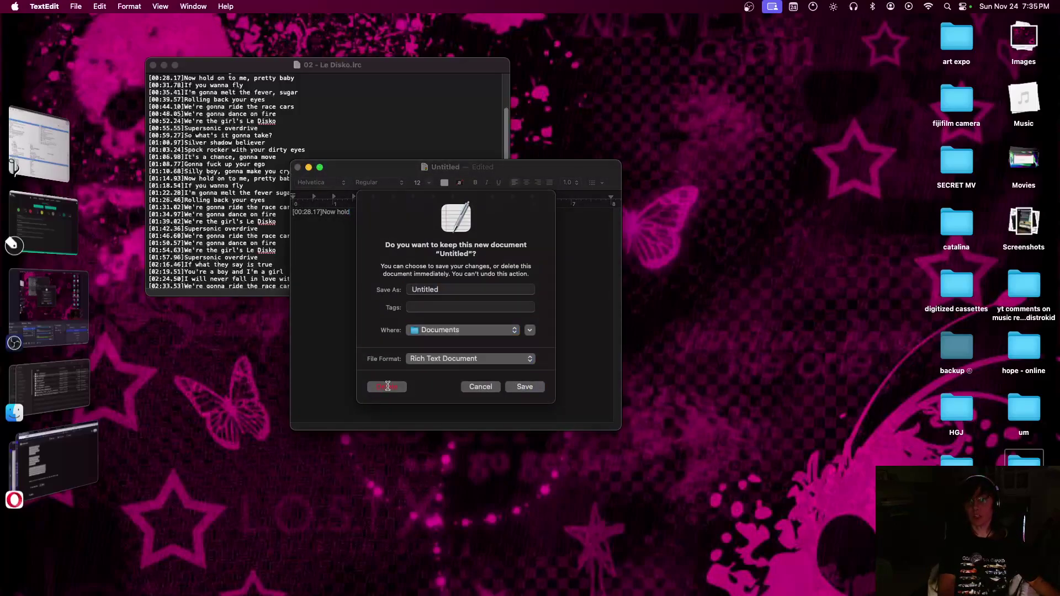
left_click(388, 388)
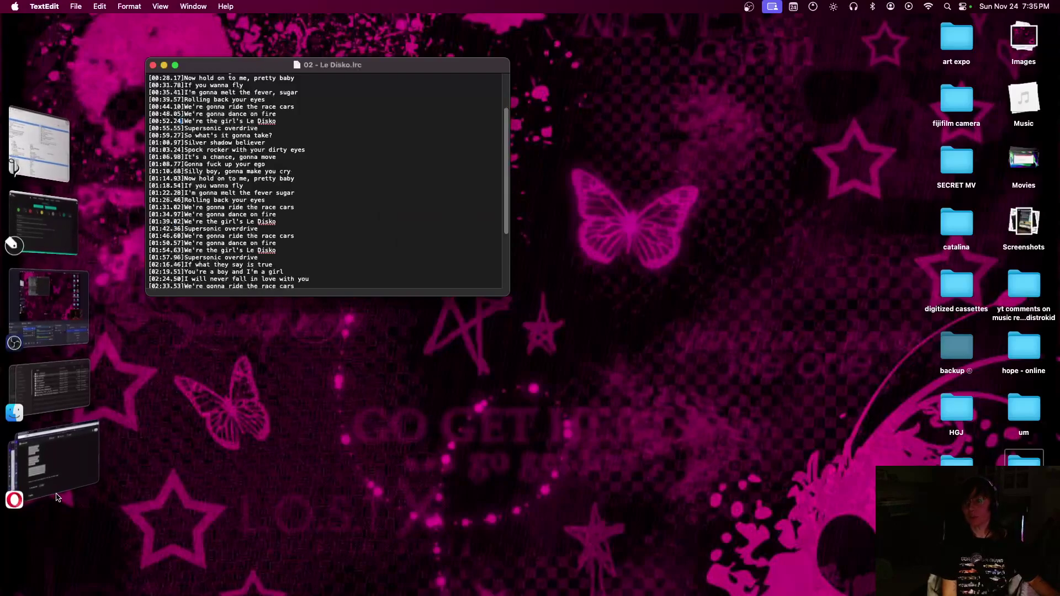
Bring the Opera window with the LRC Generator page back to the front
left_click(23, 475)
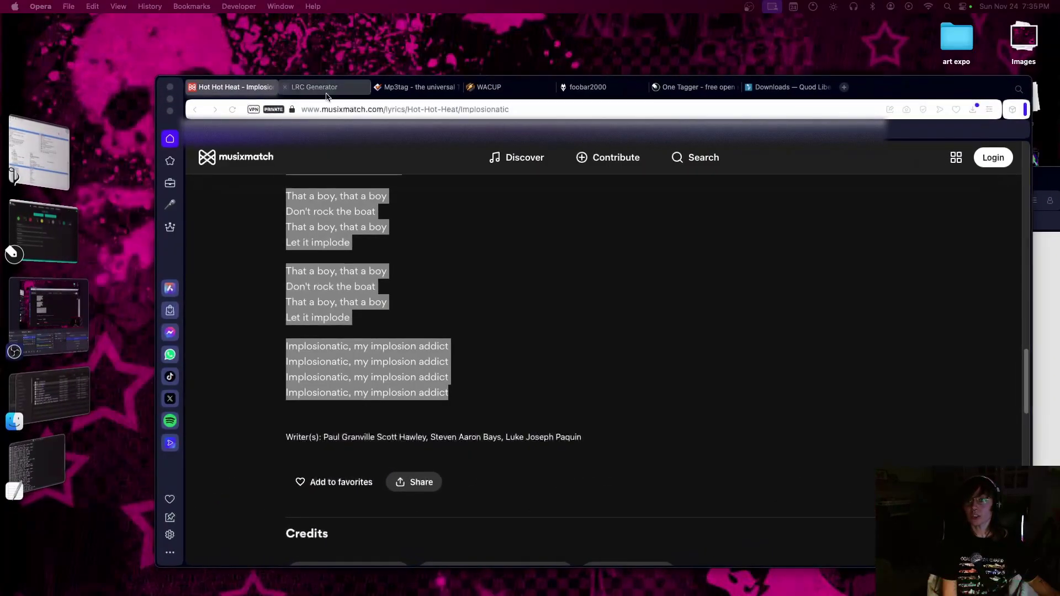
left_click(340, 91)
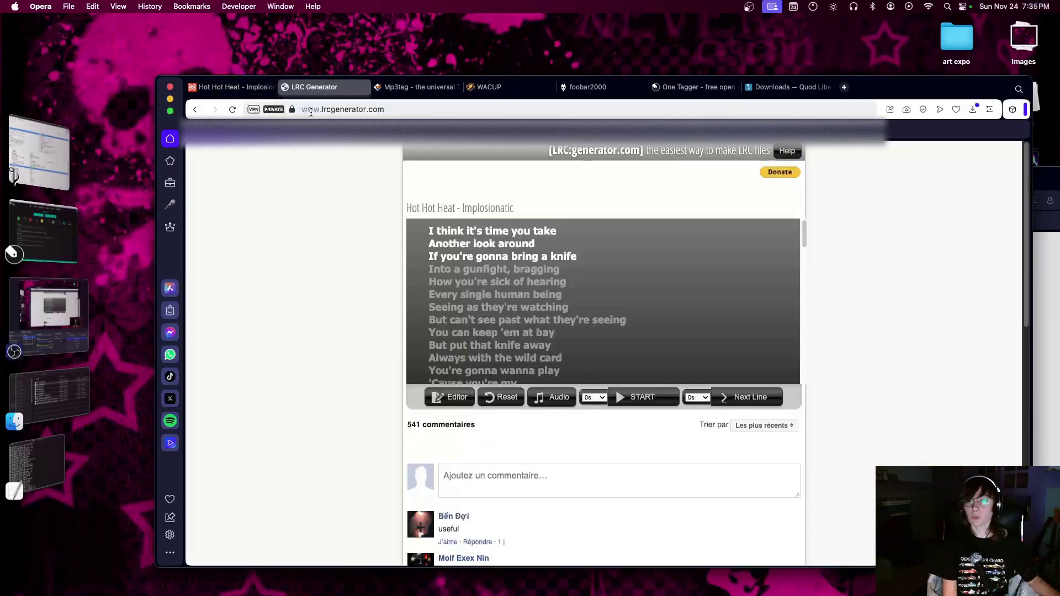
left_click(368, 109)
left_click(345, 109)
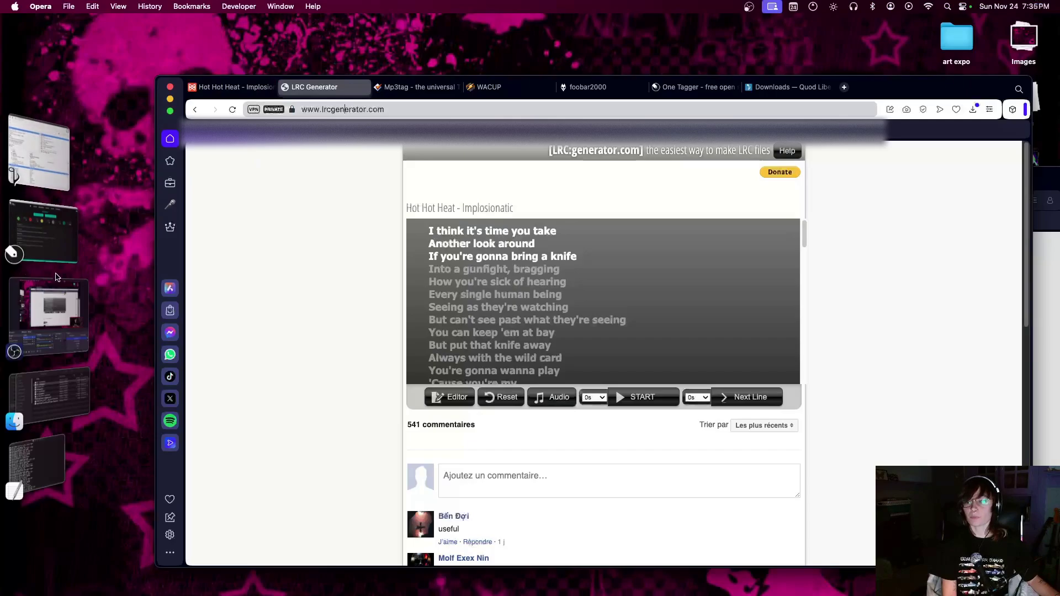
left_click(66, 237)
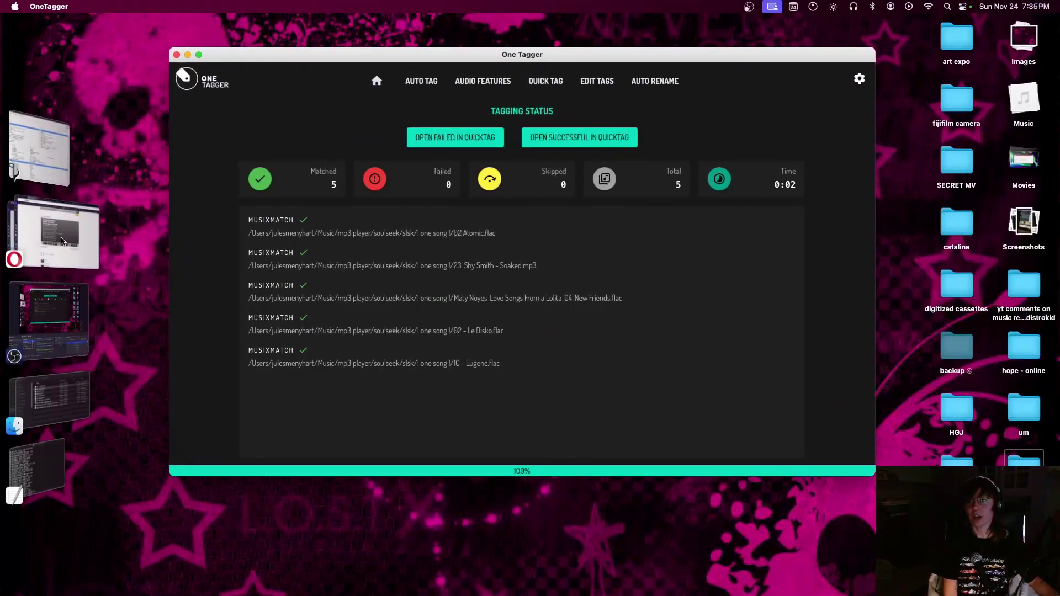
left_click(53, 234)
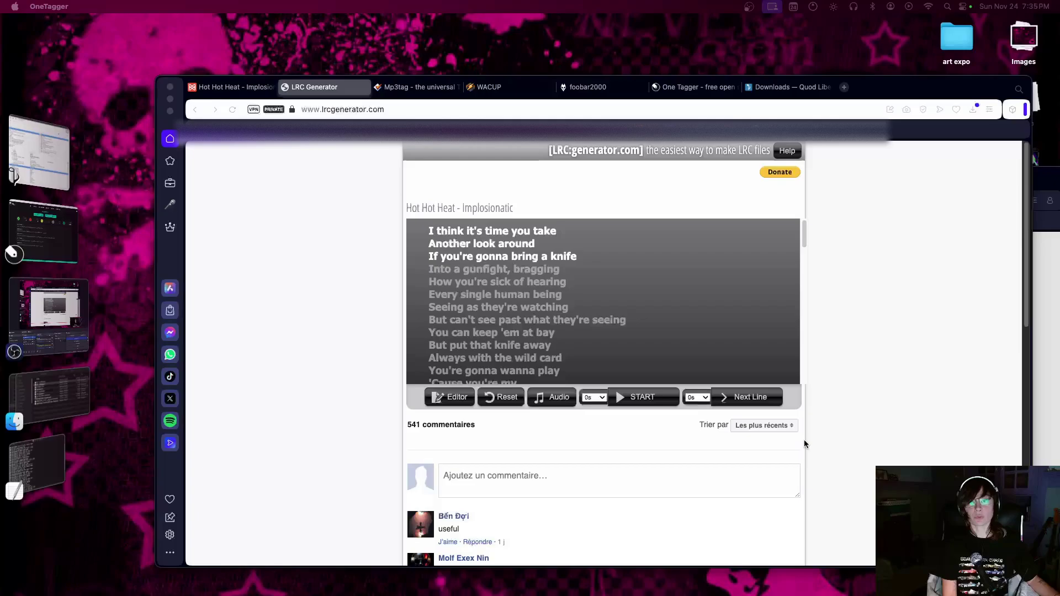
left_click(376, 360)
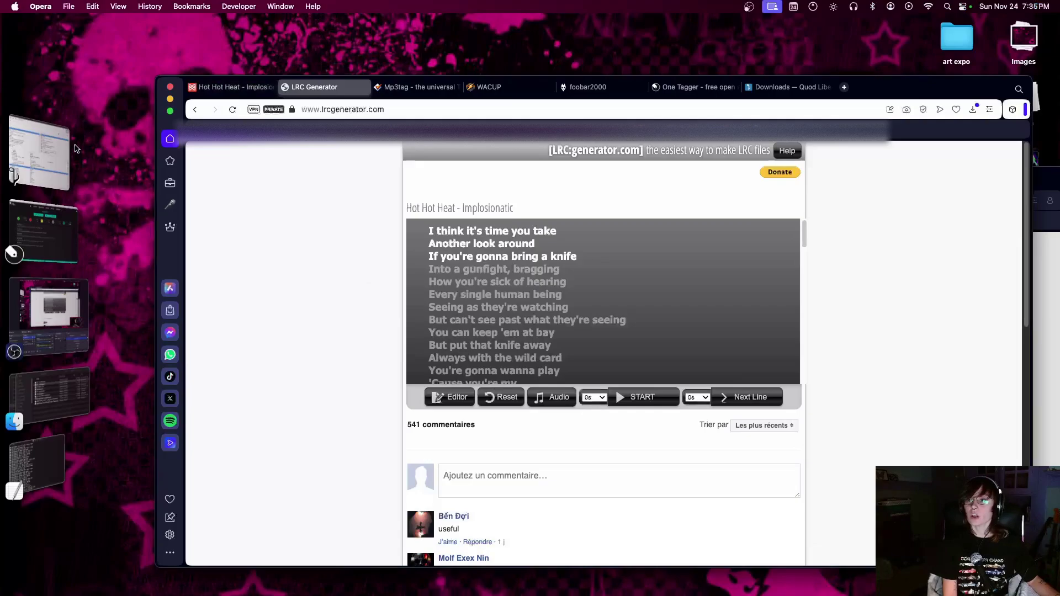
Check the Implosionatic lyrics on Musixmatch, then reload LRC Generator for an empty form
left_click(232, 87)
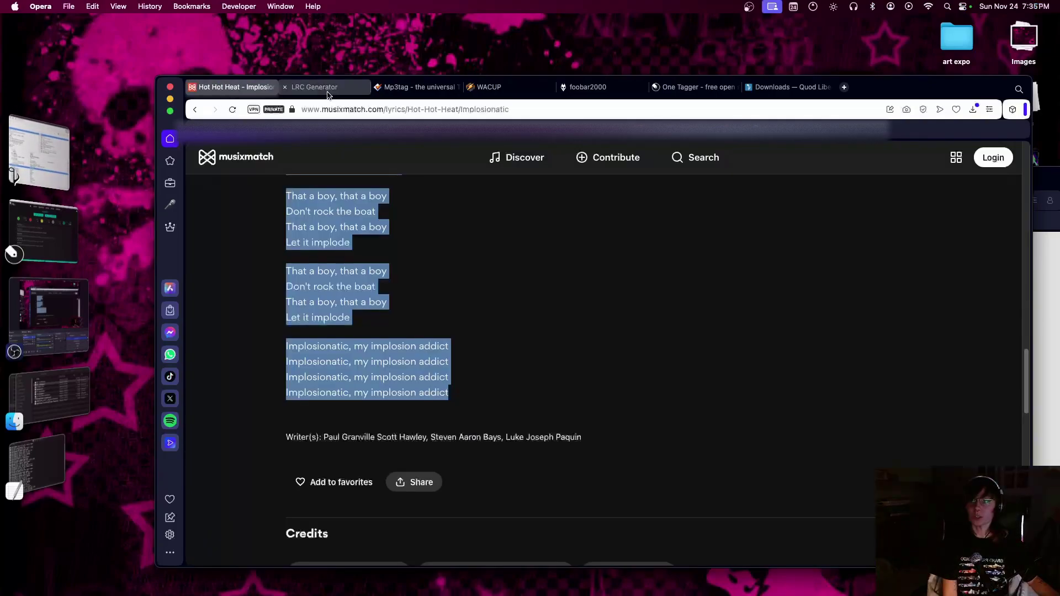
scroll(329, 95, "up", 6)
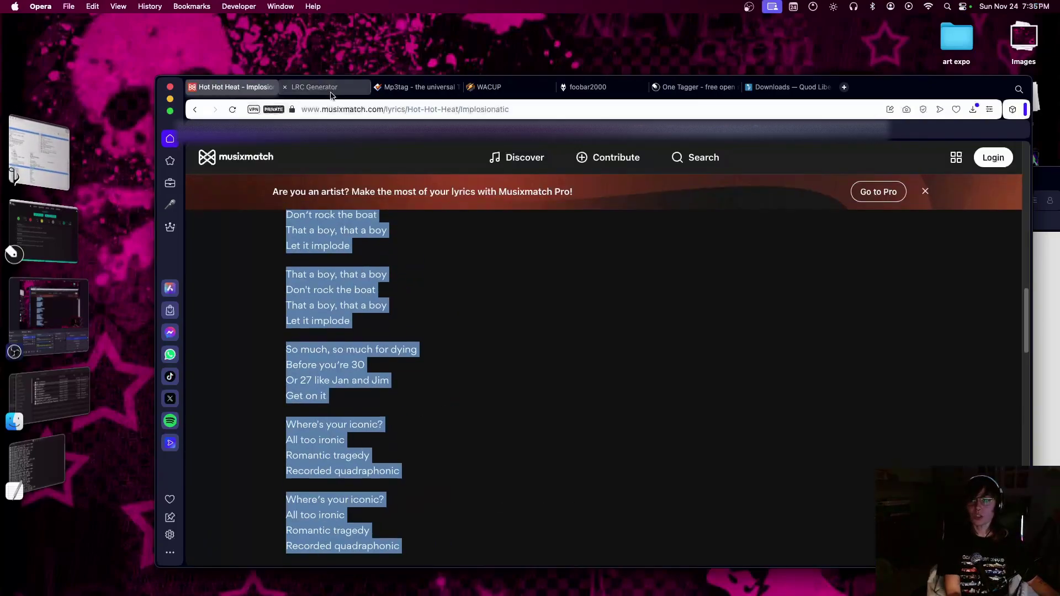
left_click(331, 89)
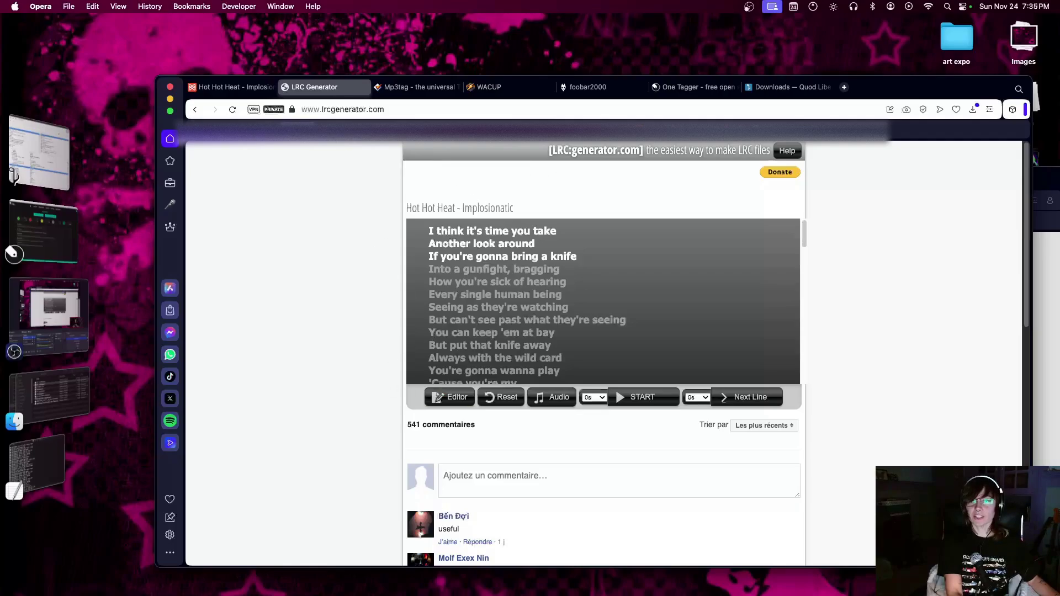
left_click(347, 109)
key("Return")
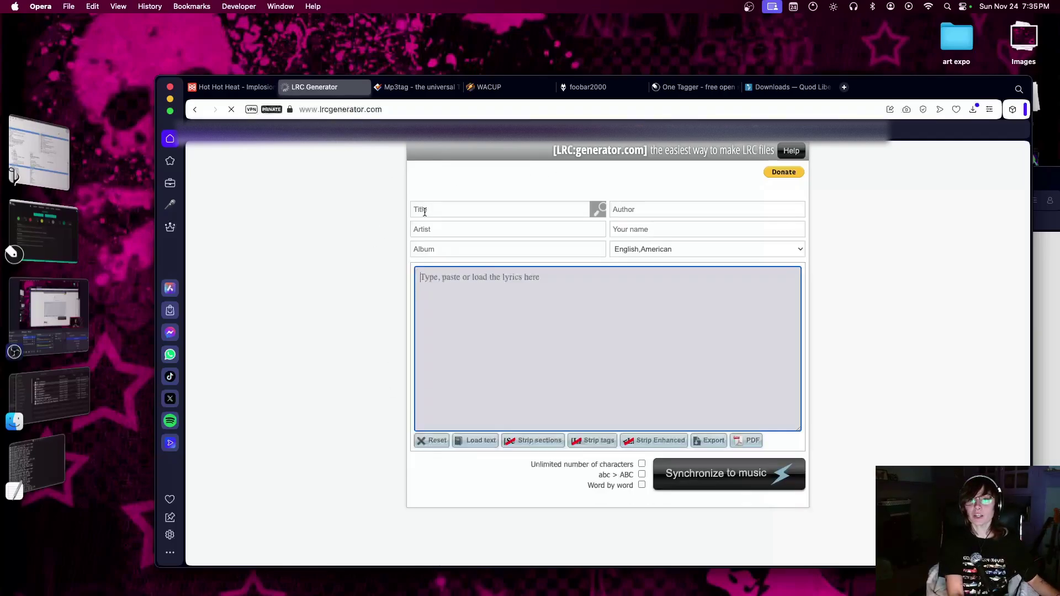
Fill in title Implosionatic and artist Hot Hot Heat from the autofill suggestions
left_click(27, 163)
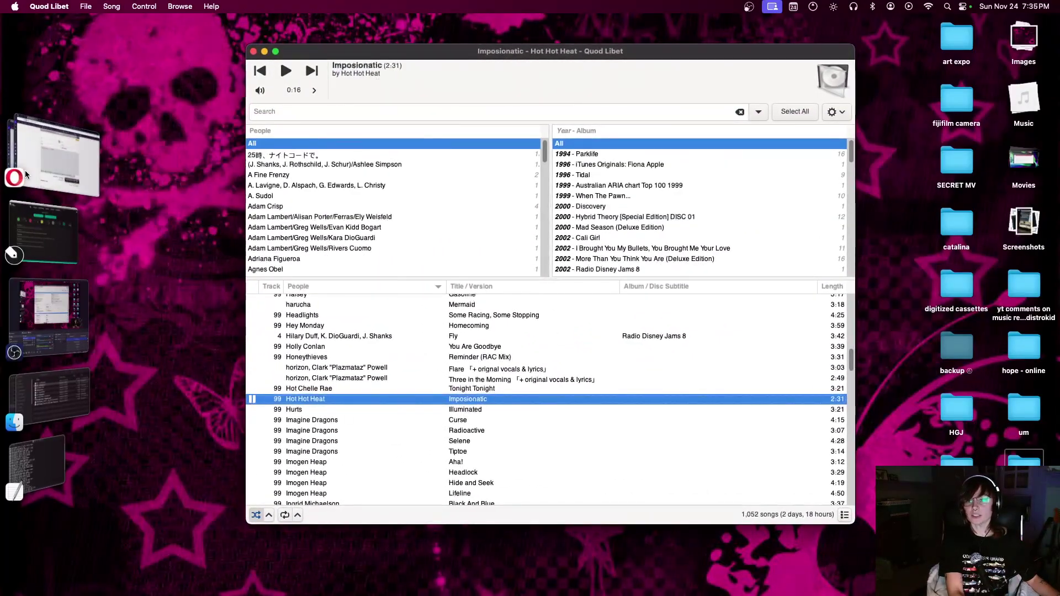
left_click(25, 175)
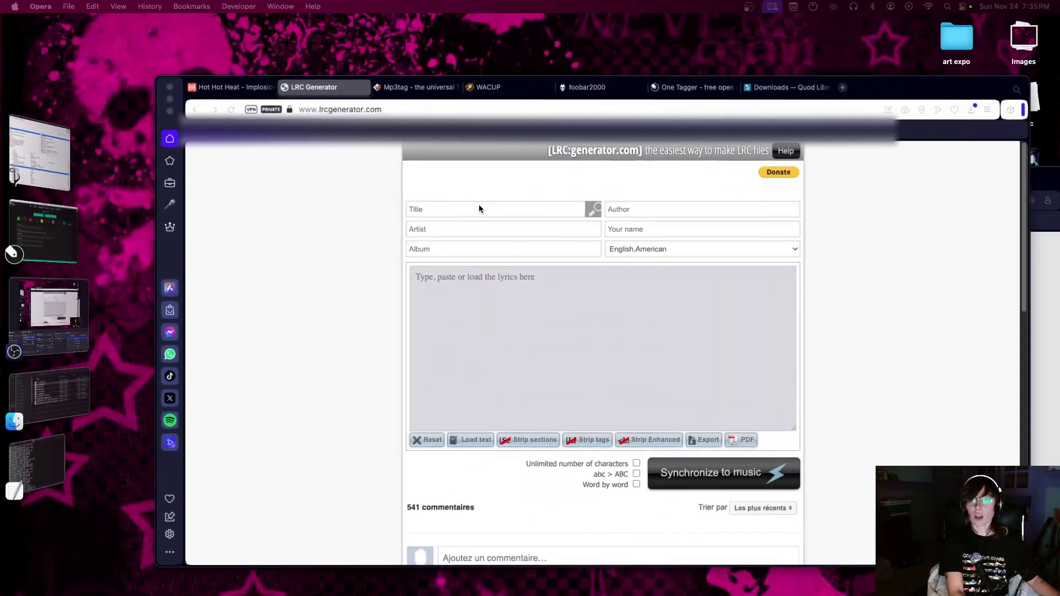
left_click(479, 210)
type("Implosionatic")
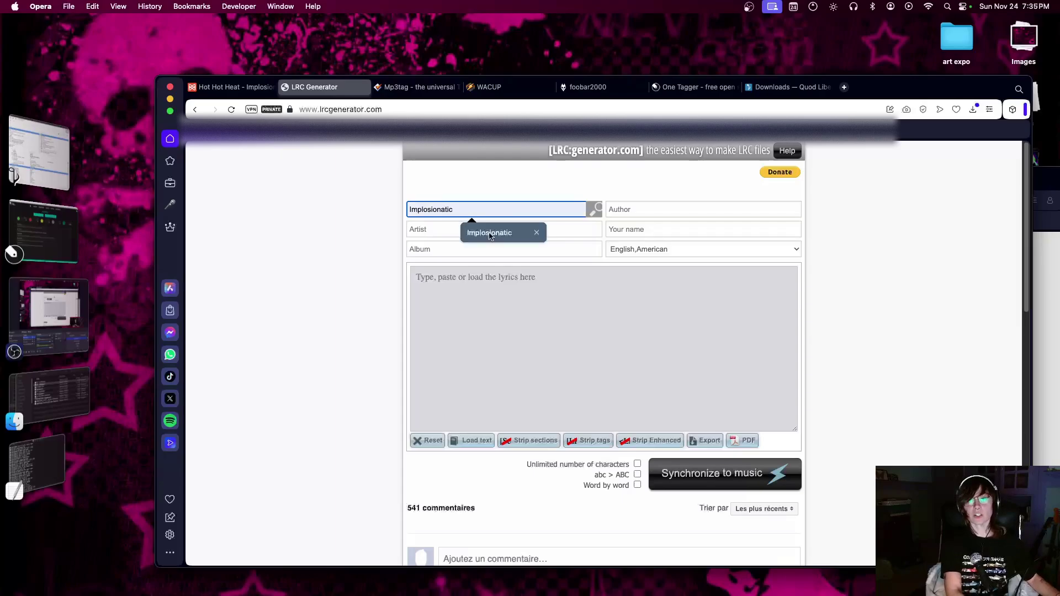
left_click(490, 233)
left_click(454, 231)
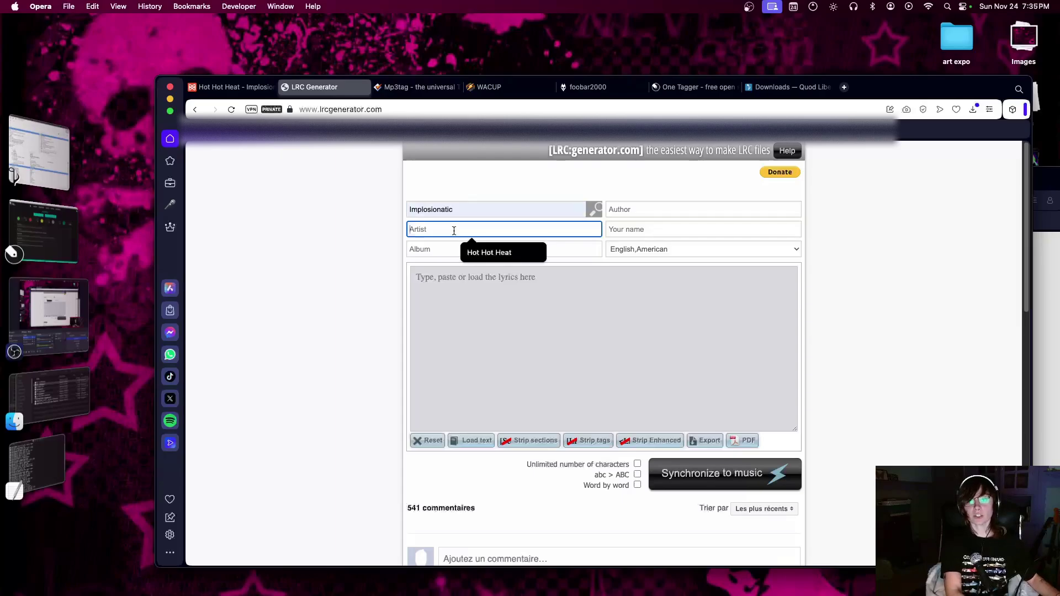
type("Ho")
left_click(486, 253)
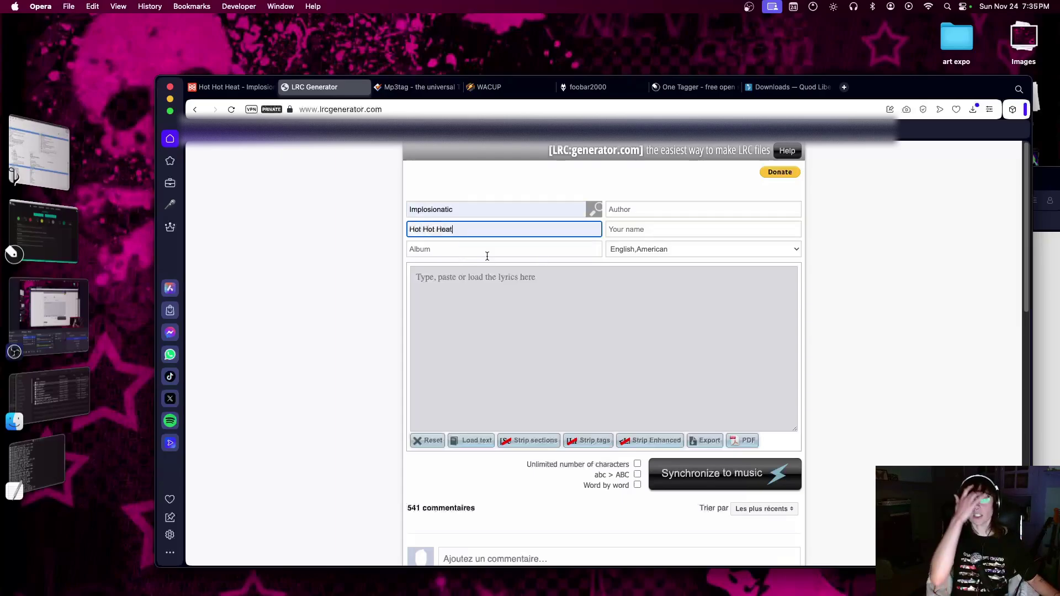
Paste the Musixmatch lyrics into the lyrics box and proceed to Synchronize to music
left_click(467, 297)
left_click(235, 86)
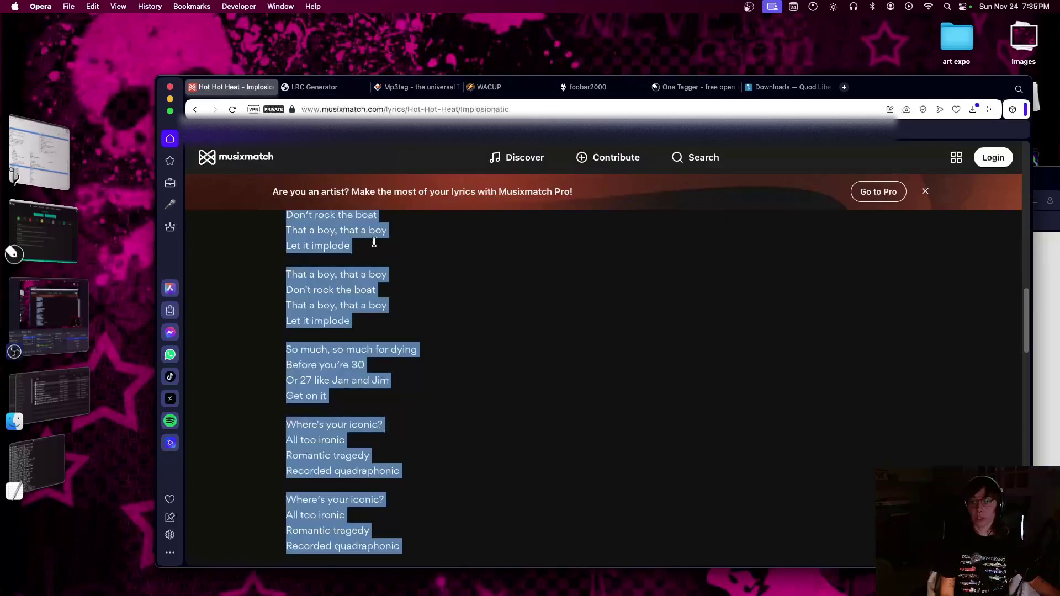
left_click(314, 86)
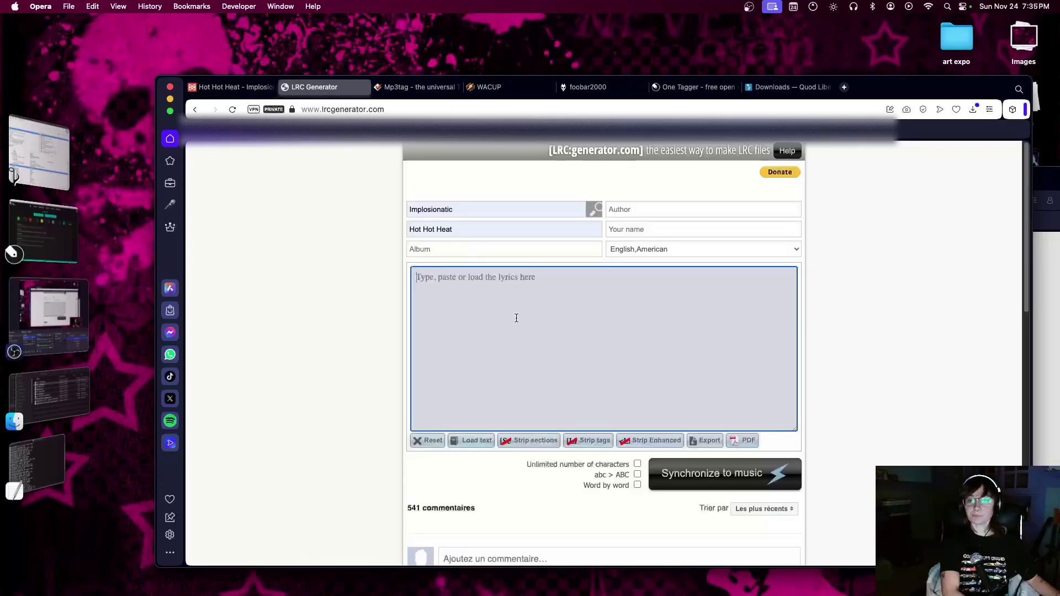
key("super+v")
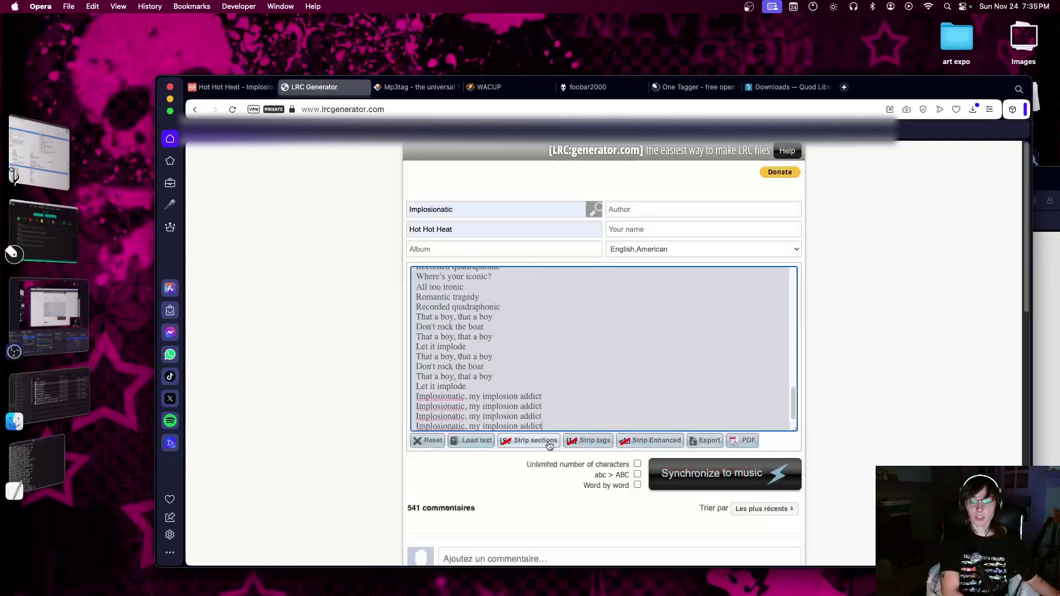
left_click(688, 483)
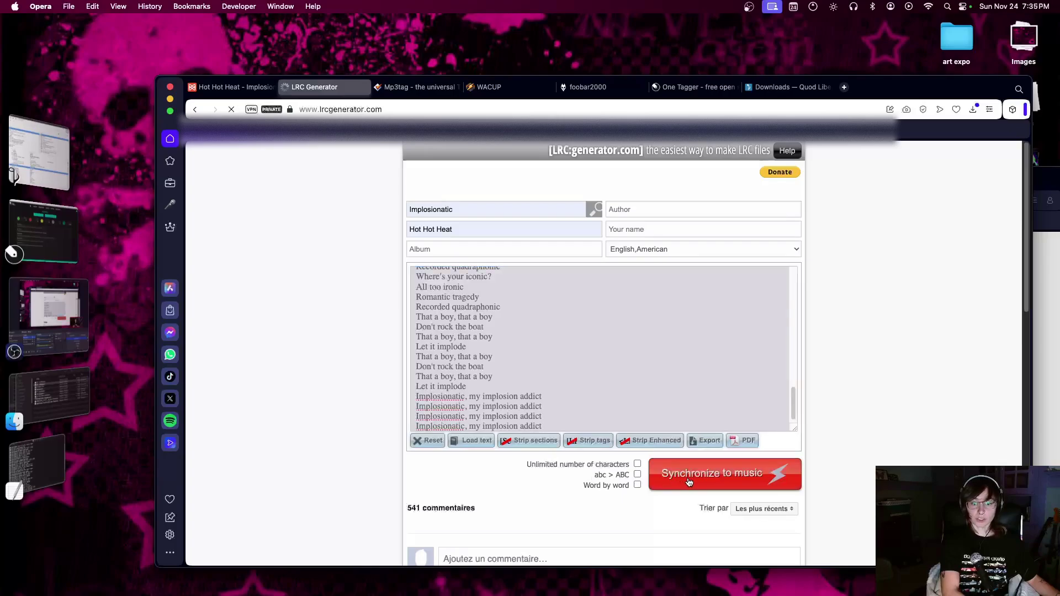
Load the Implosionatic audio file, found by searching 'implo', into LRC Generator
left_click(533, 406)
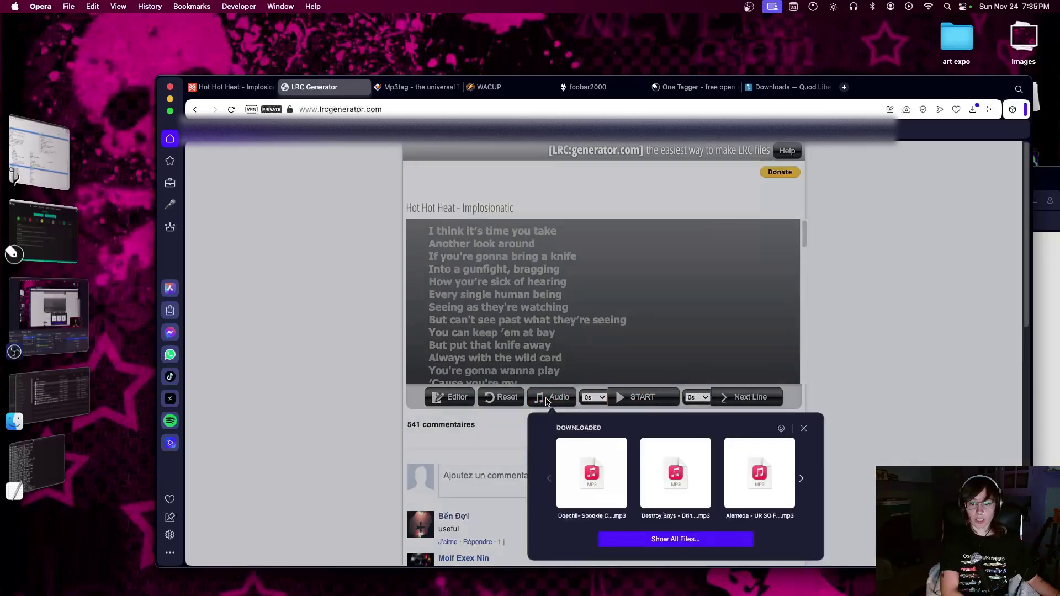
left_click(675, 541)
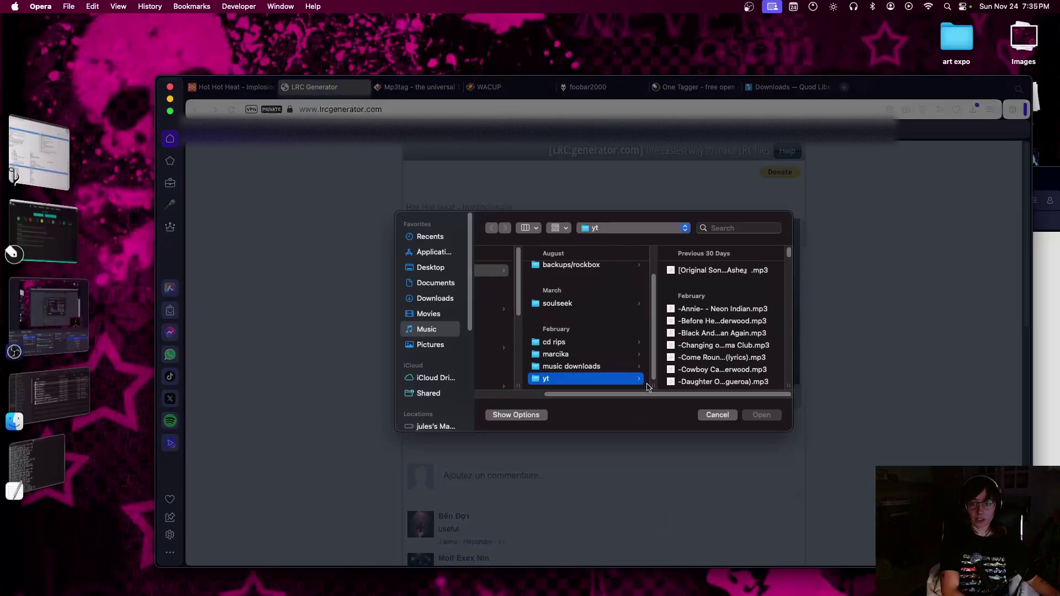
left_click(721, 227)
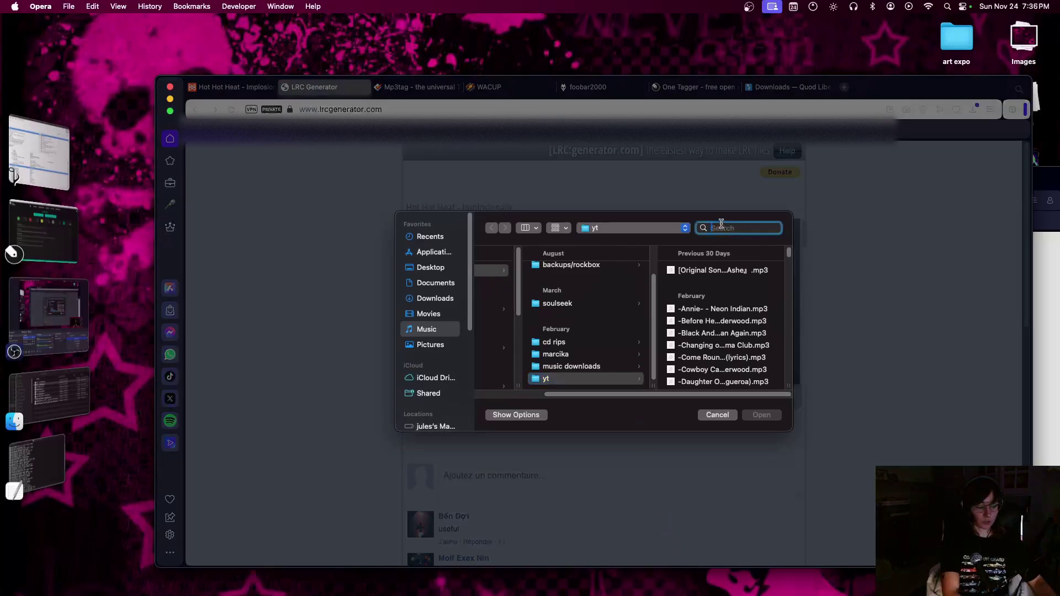
type("implo")
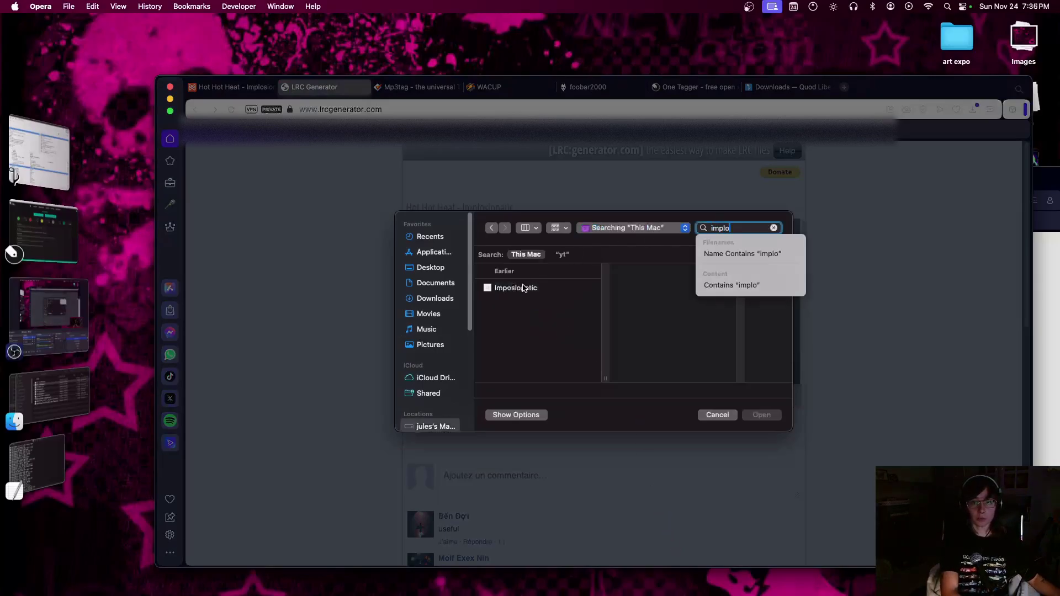
left_click(538, 288)
left_click(776, 419)
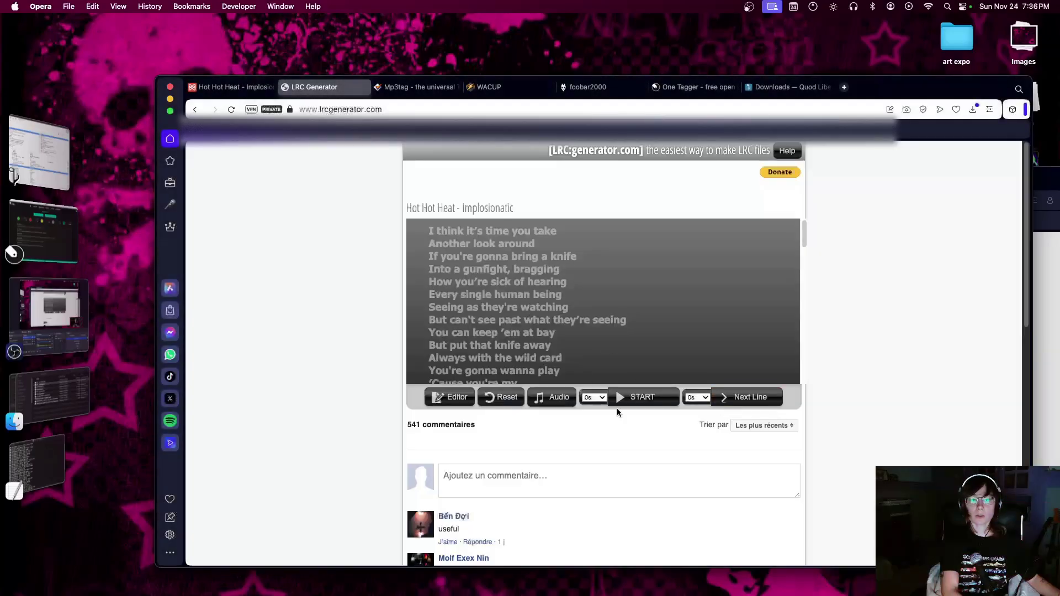
Play the song with anticipation left at 0s, then pause it around 00:12
left_click(636, 399)
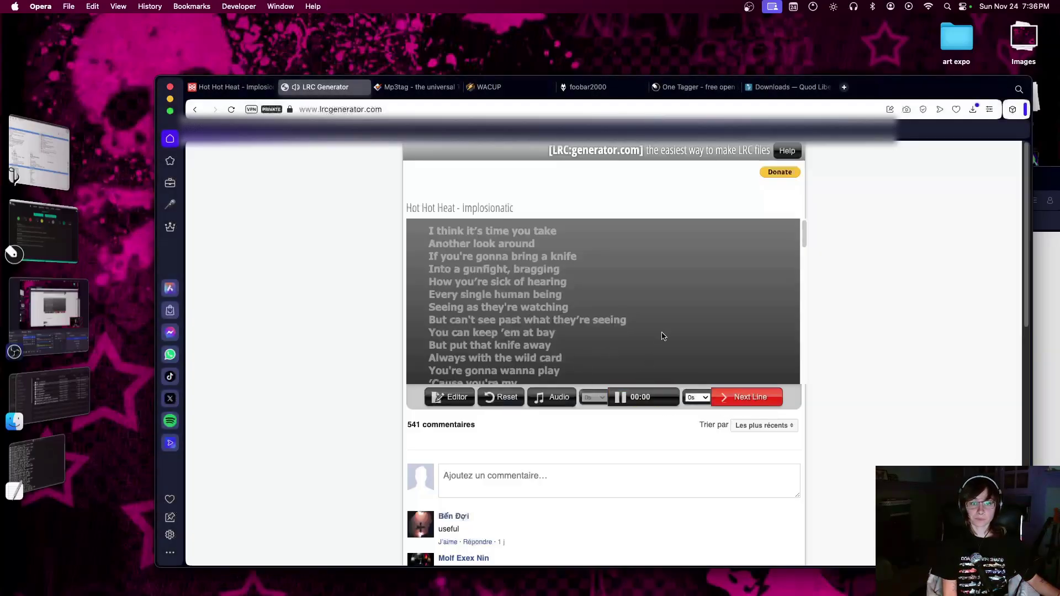
left_click(696, 399)
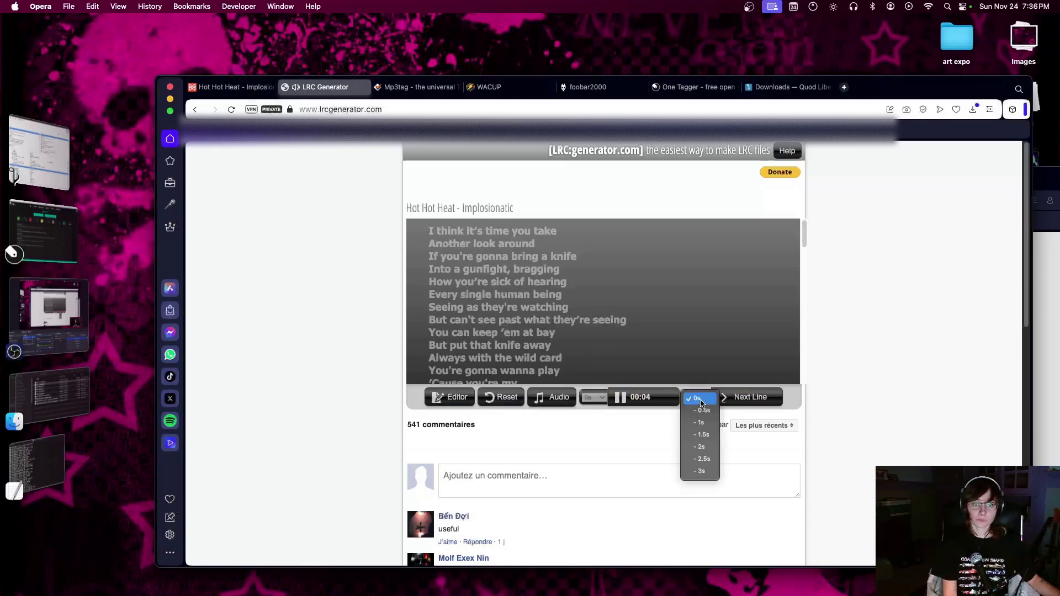
left_click(837, 353)
left_click(742, 399)
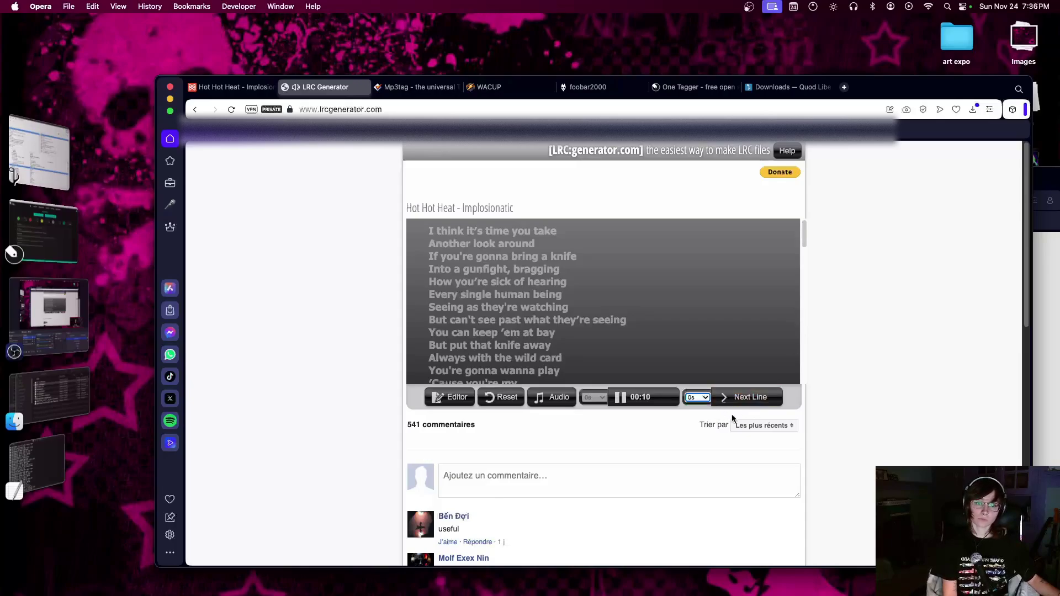
left_click(754, 404)
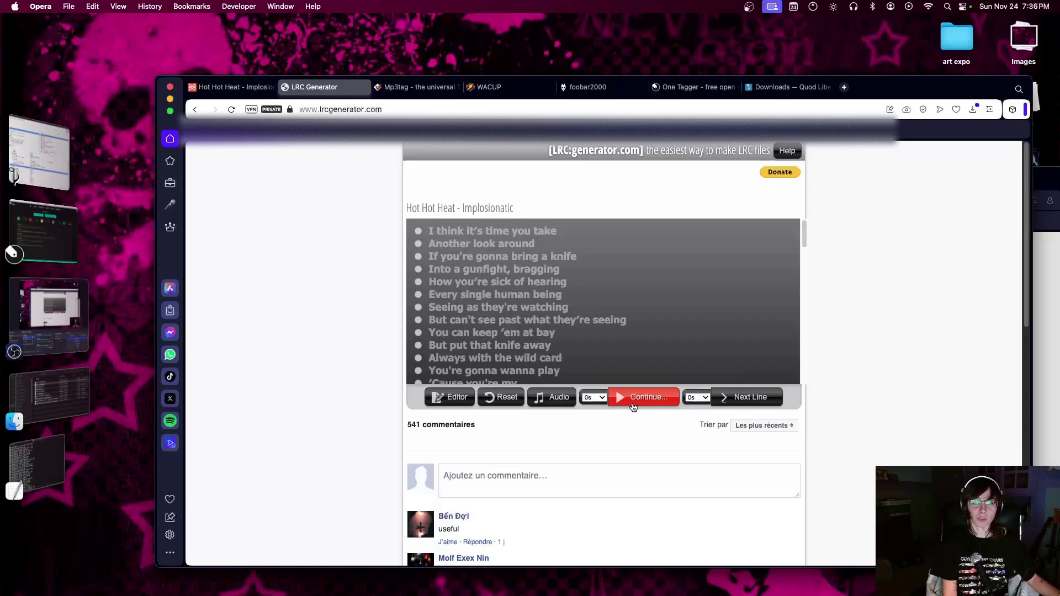
Resume playback and time ten lines, from "I think it's time you take" to "But put that knife away"
left_click(642, 400)
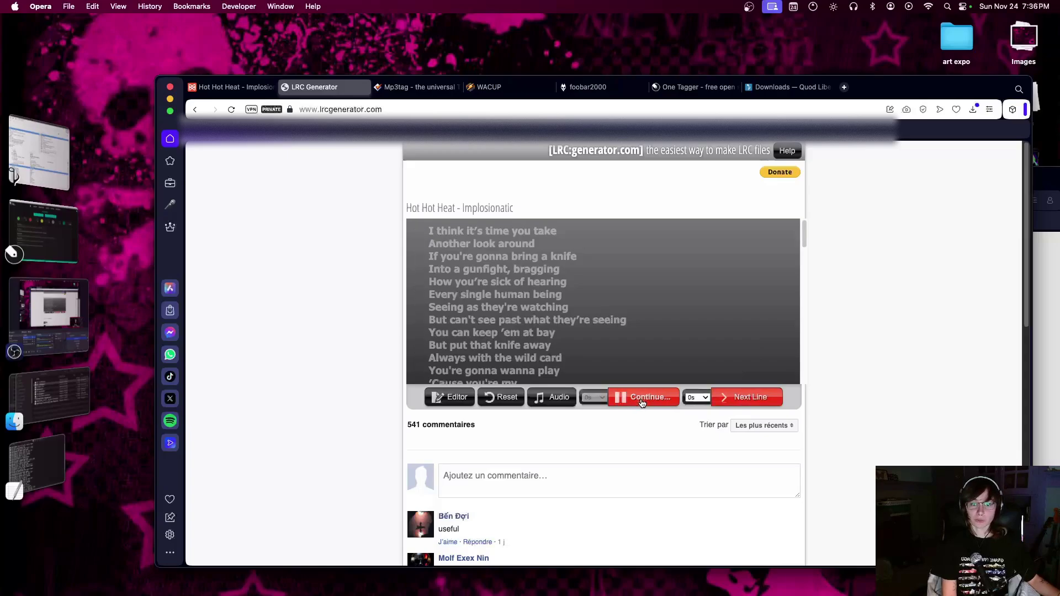
left_click(759, 404)
left_click(760, 404)
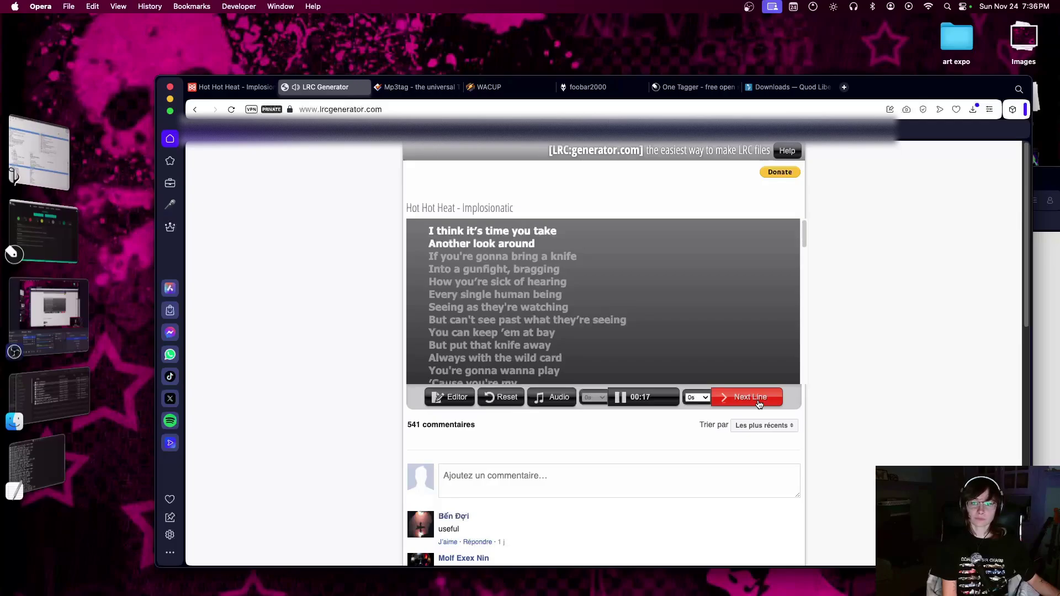
left_click(759, 404)
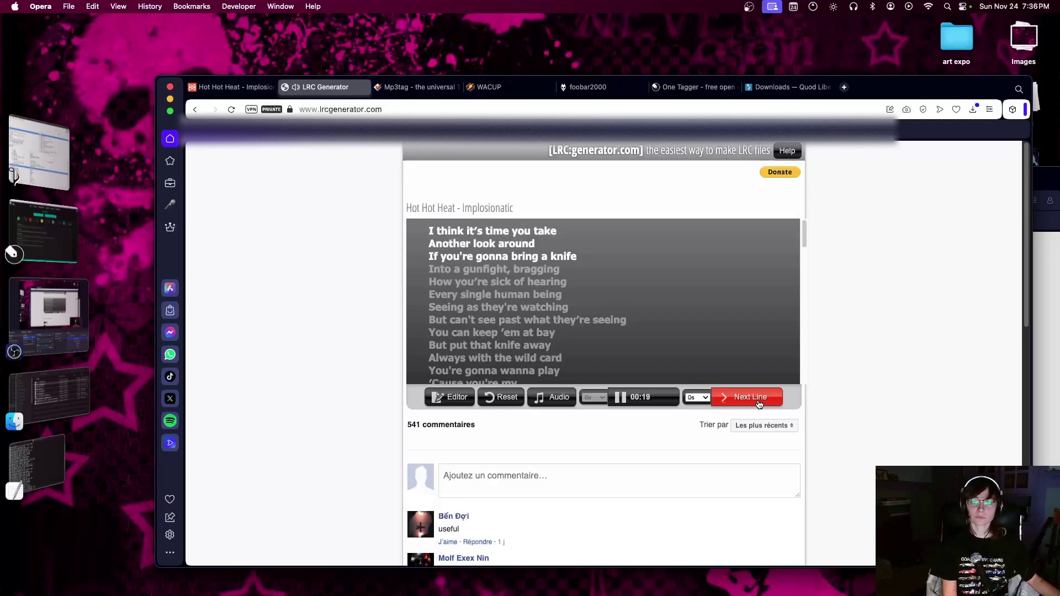
left_click(759, 405)
left_click(759, 405)
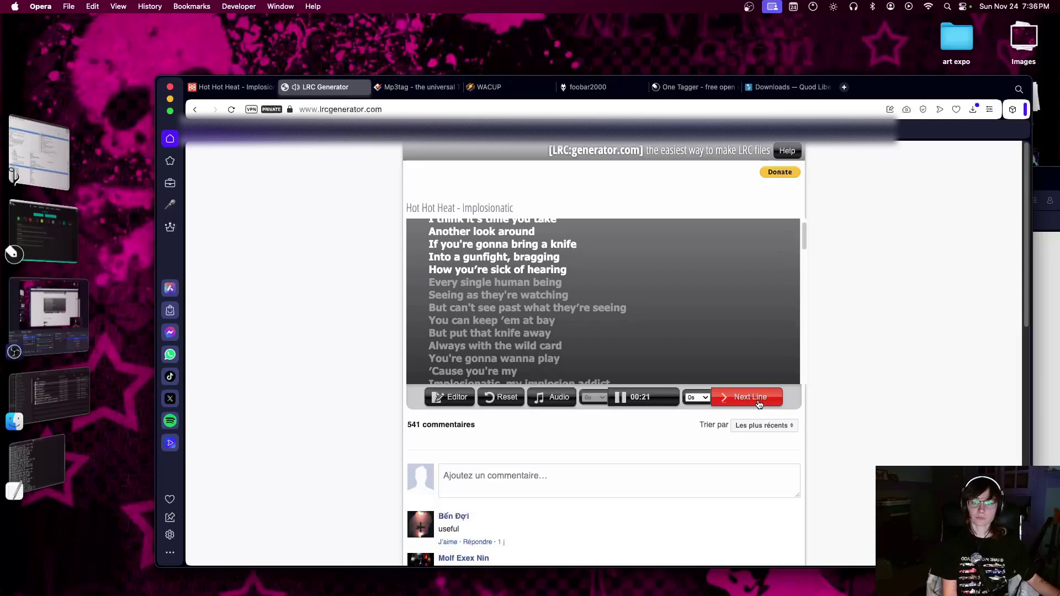
left_click(760, 405)
left_click(760, 404)
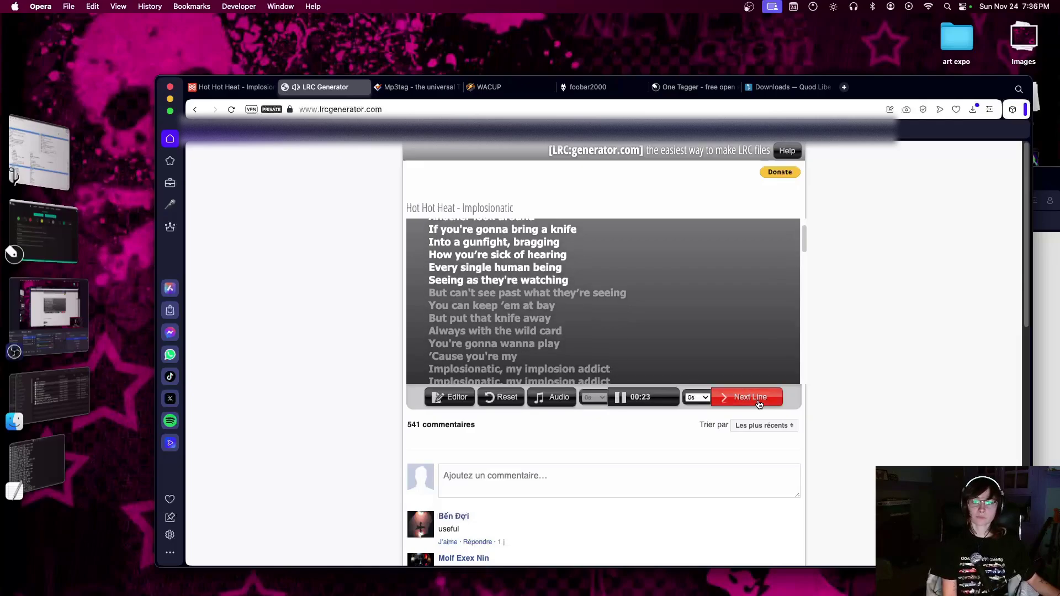
left_click(760, 405)
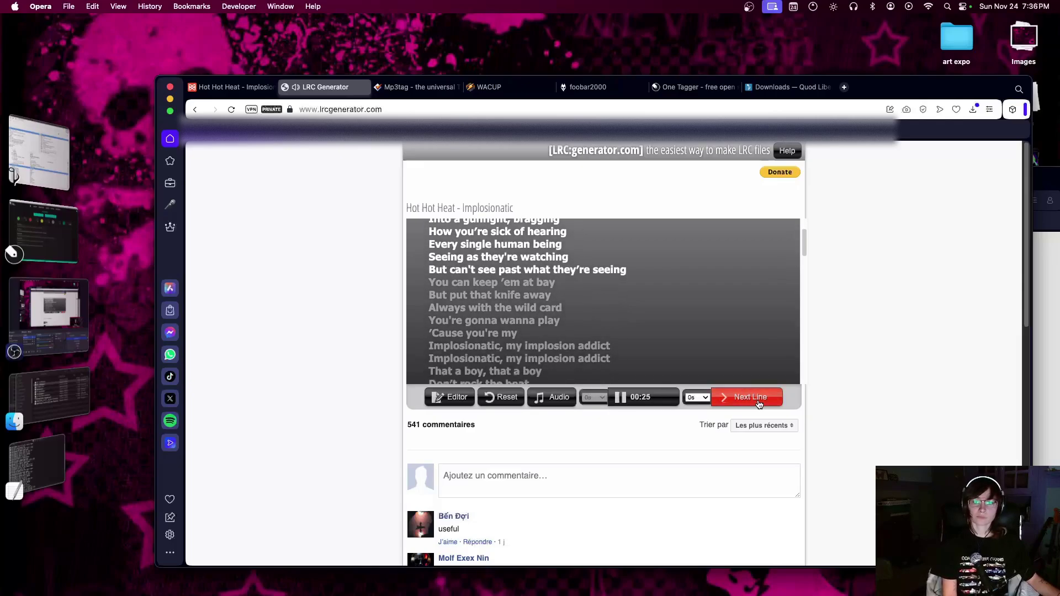
left_click(759, 405)
left_click(759, 404)
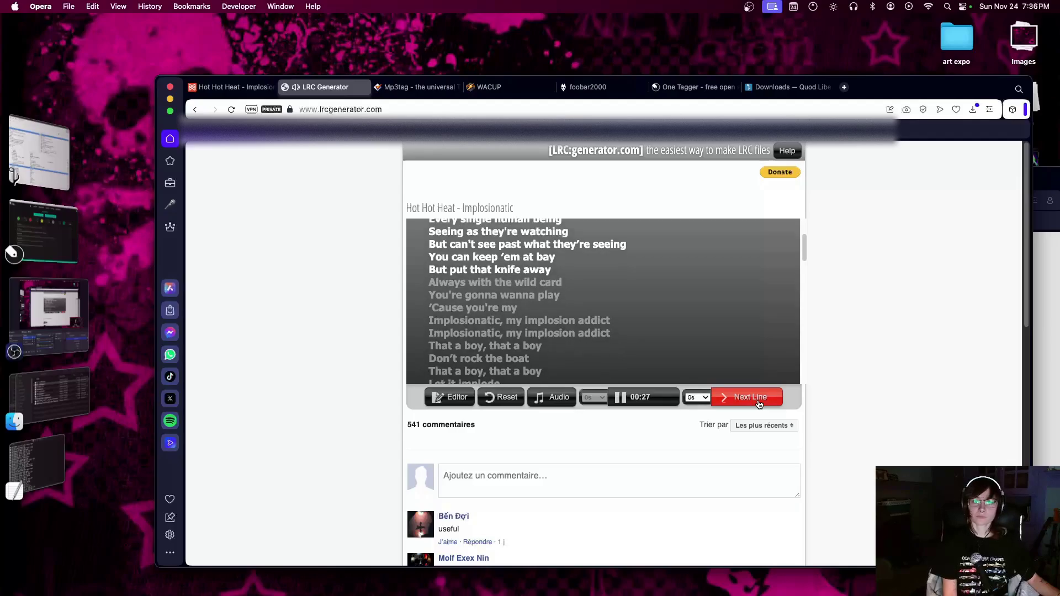
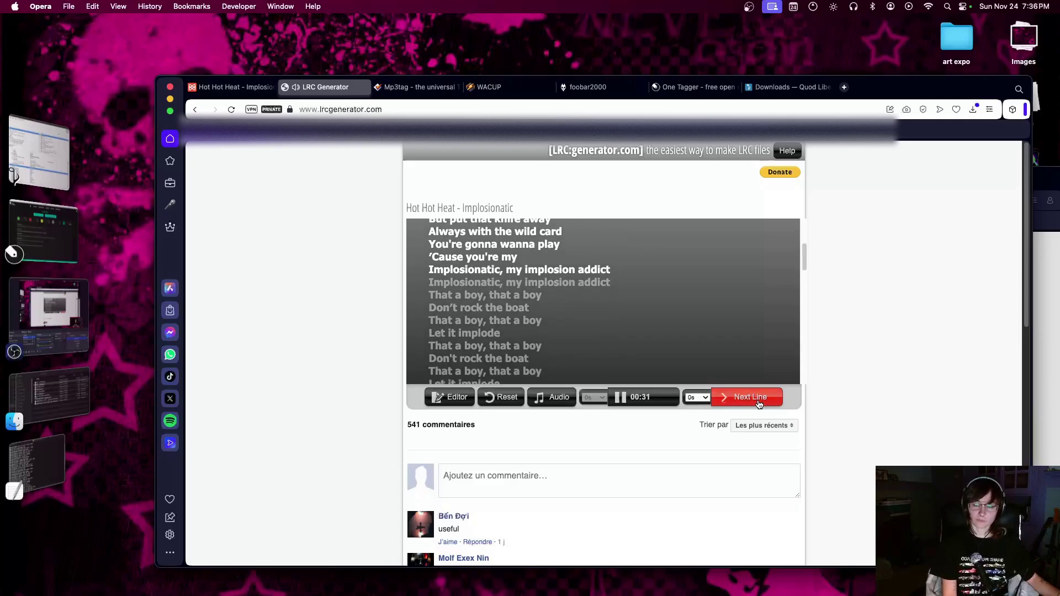
Timestamp the second 'Implosionatic' line, 'That a boy, that a boy', and 'Don't rock the boat'
left_click(759, 404)
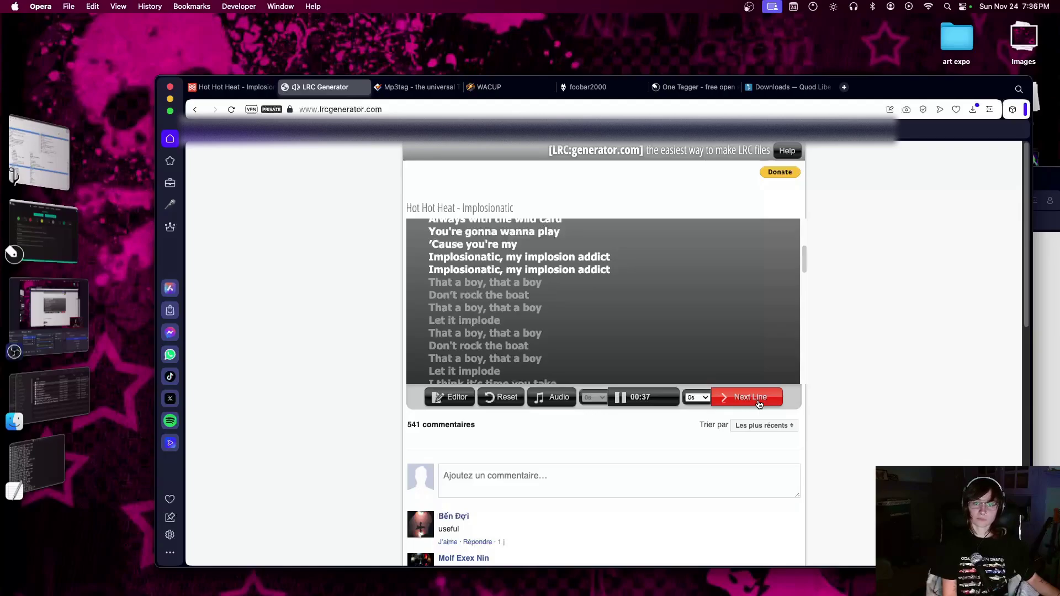
left_click(760, 404)
left_click(757, 404)
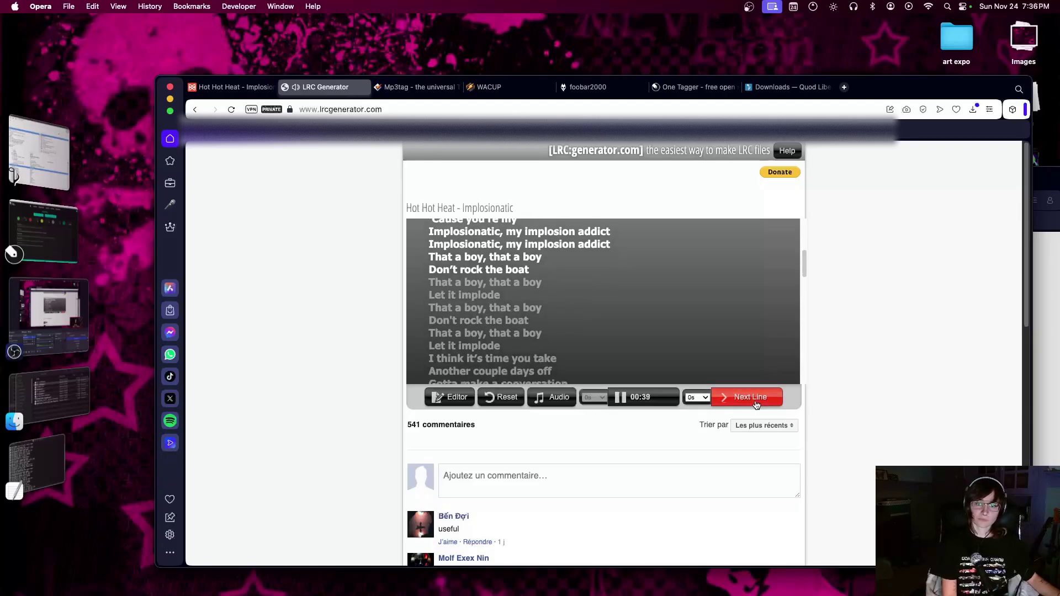
Pause the song, scroll the lyrics to check the timestamps, then resume playback
key("space")
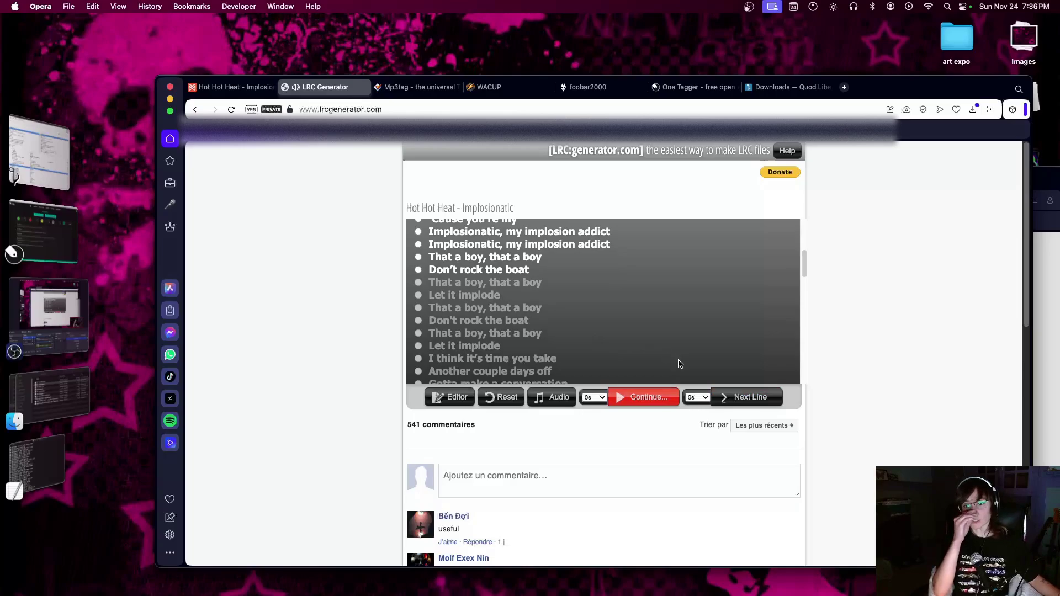
scroll(522, 308, "up", 5)
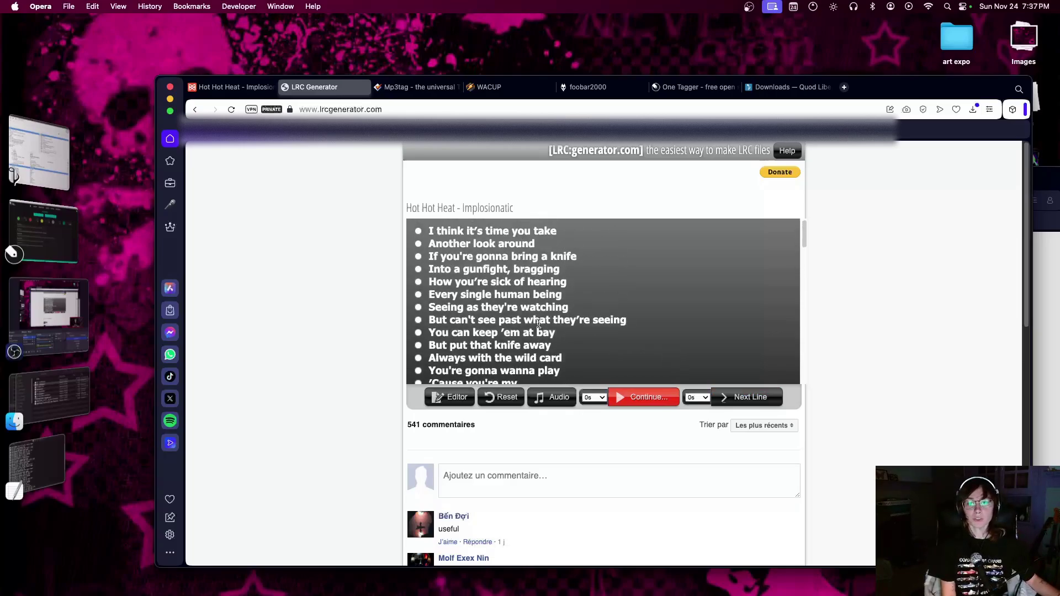
scroll(466, 361, "down", 6)
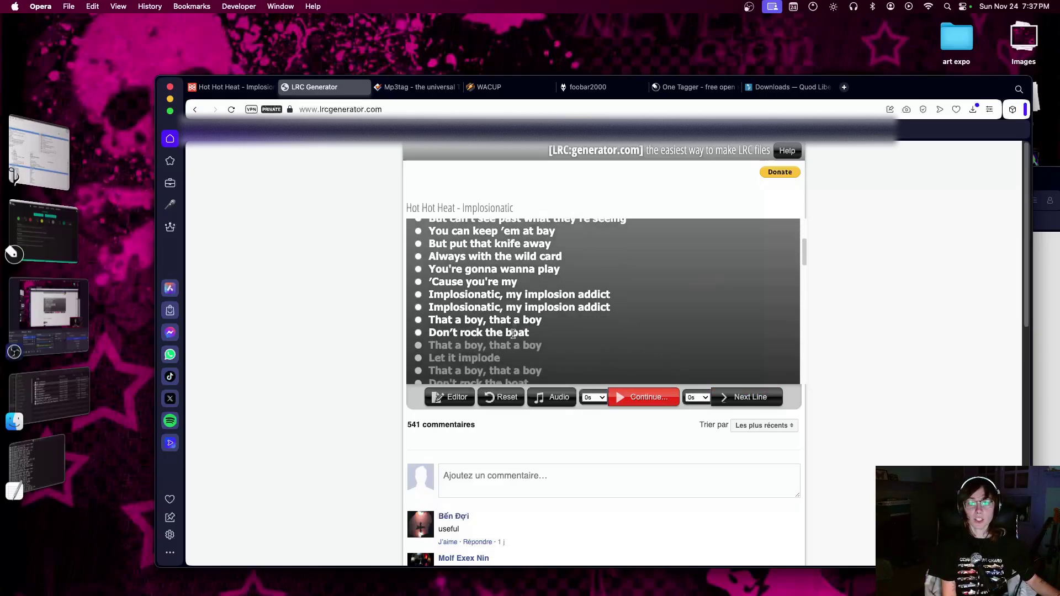
key("space")
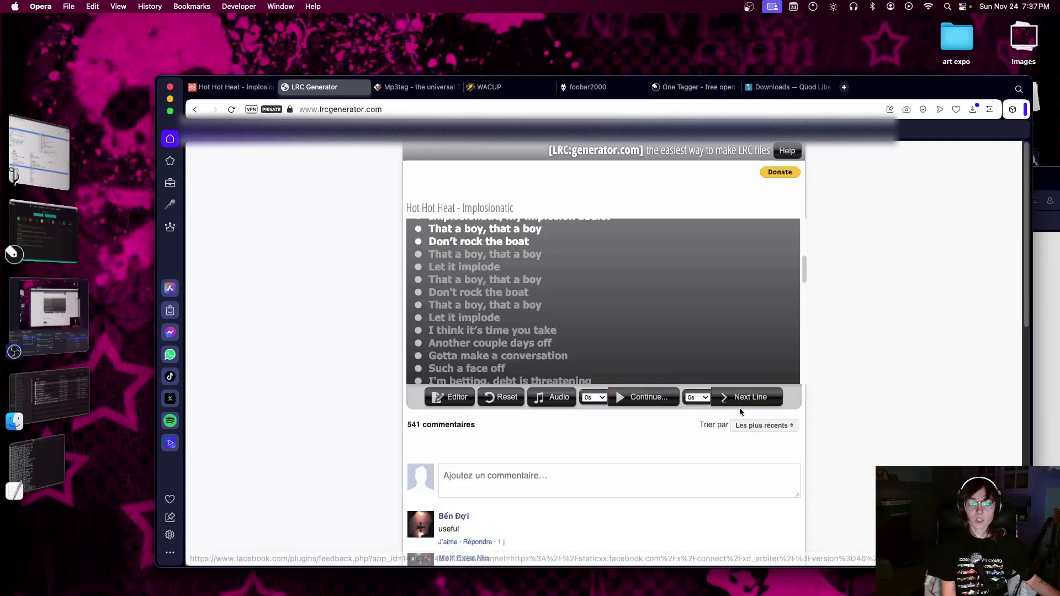
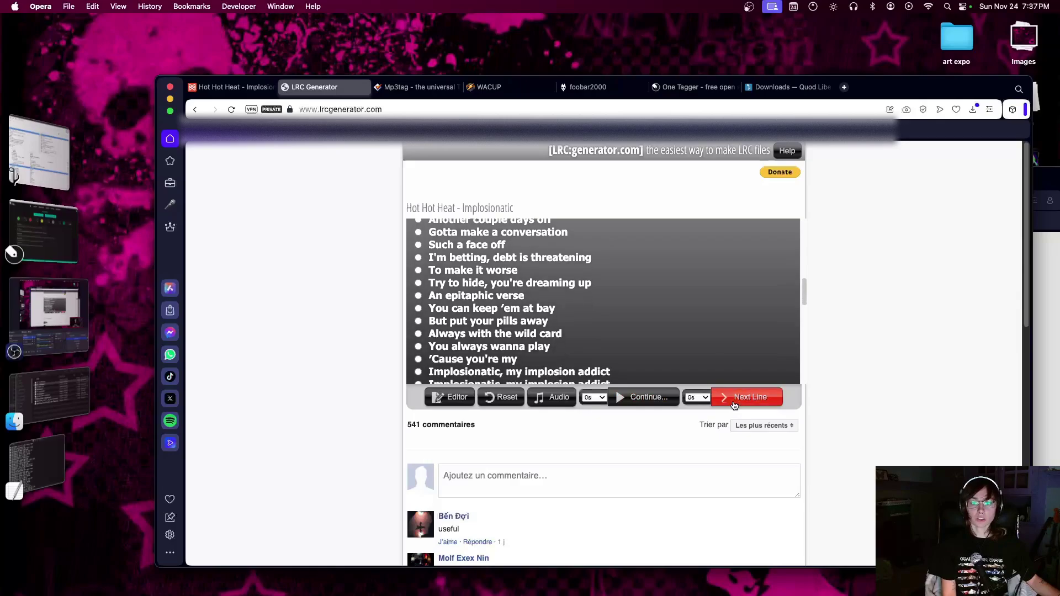
left_click(734, 405)
Timestamp the next run of Implosionatic lyric lines with Next Line
left_click(734, 405)
left_click(735, 405)
left_click(735, 405)
left_click(734, 405)
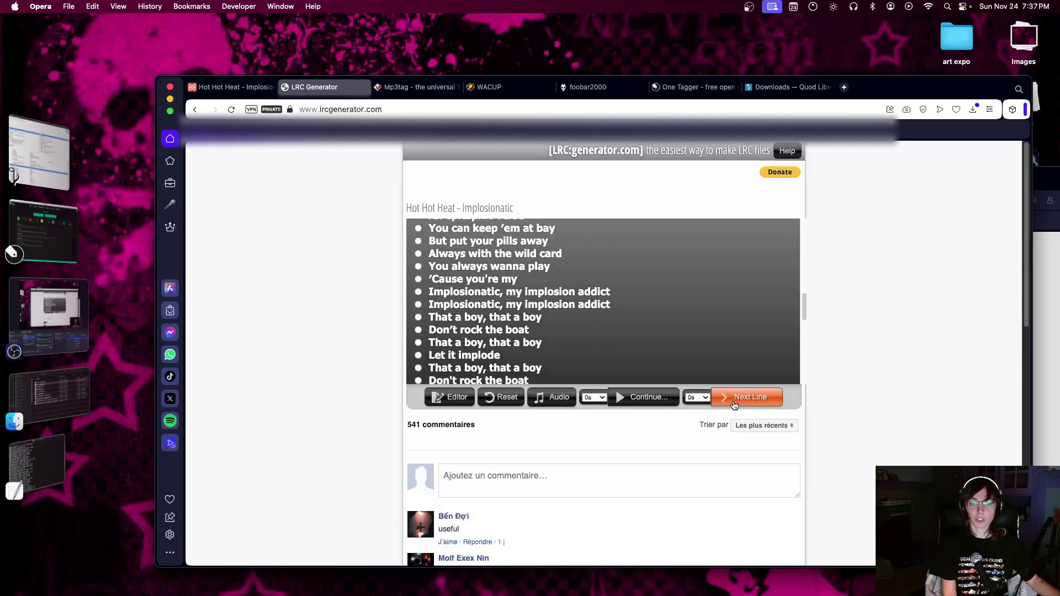
left_click(735, 405)
left_click(734, 404)
left_click(735, 405)
left_click(734, 405)
left_click(734, 404)
left_click(734, 404)
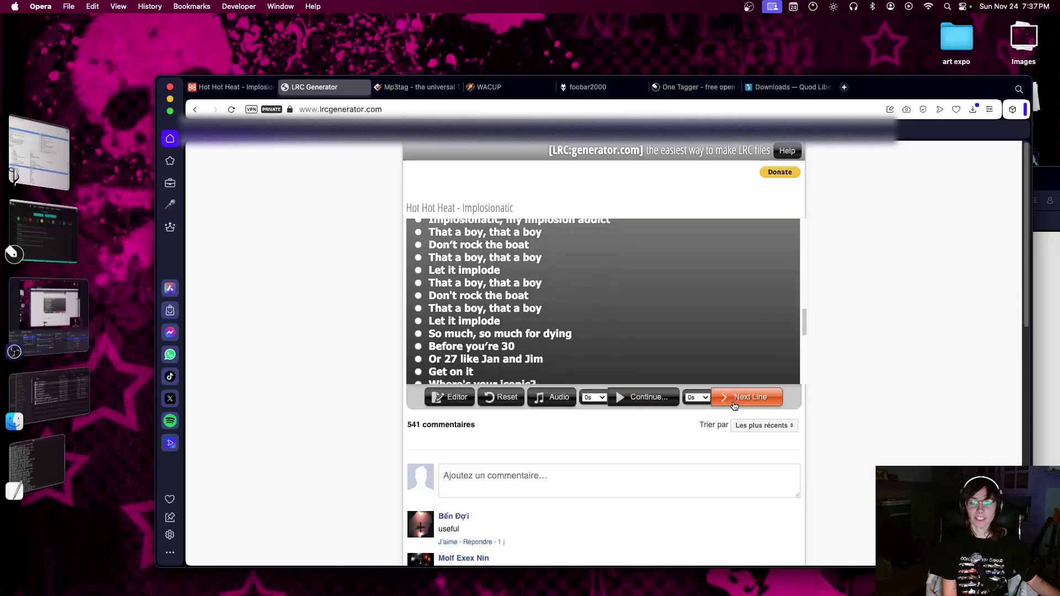
left_click(735, 405)
left_click(735, 404)
key("super+r")
left_click(735, 406)
left_click(735, 406)
left_click(734, 406)
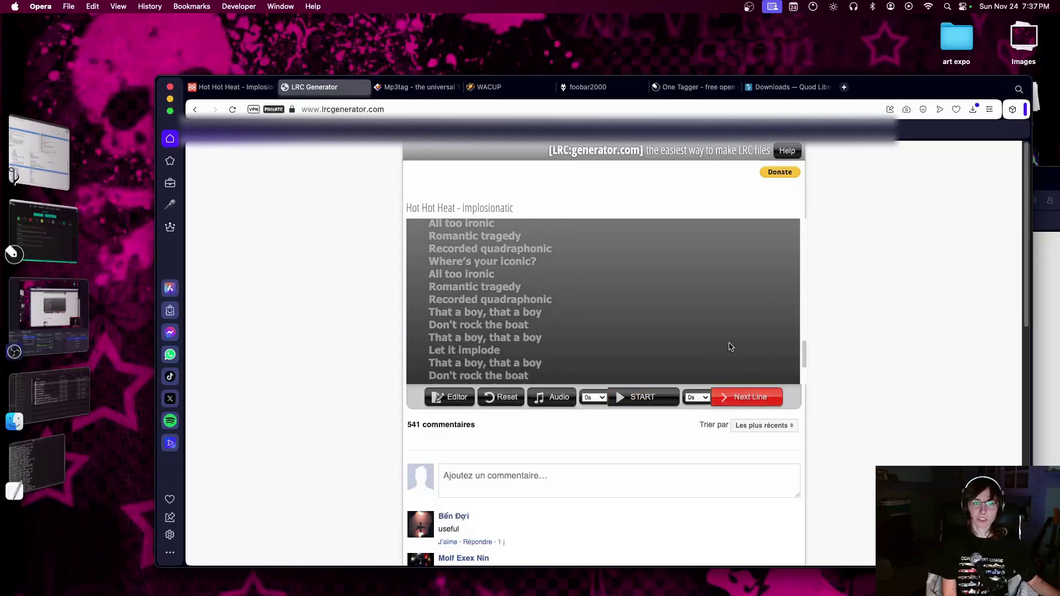
Time the final Implosionatic lines and reveal the downloaded .lrc in Finder
left_click(762, 396)
left_click(762, 397)
left_click(762, 397)
left_click(762, 396)
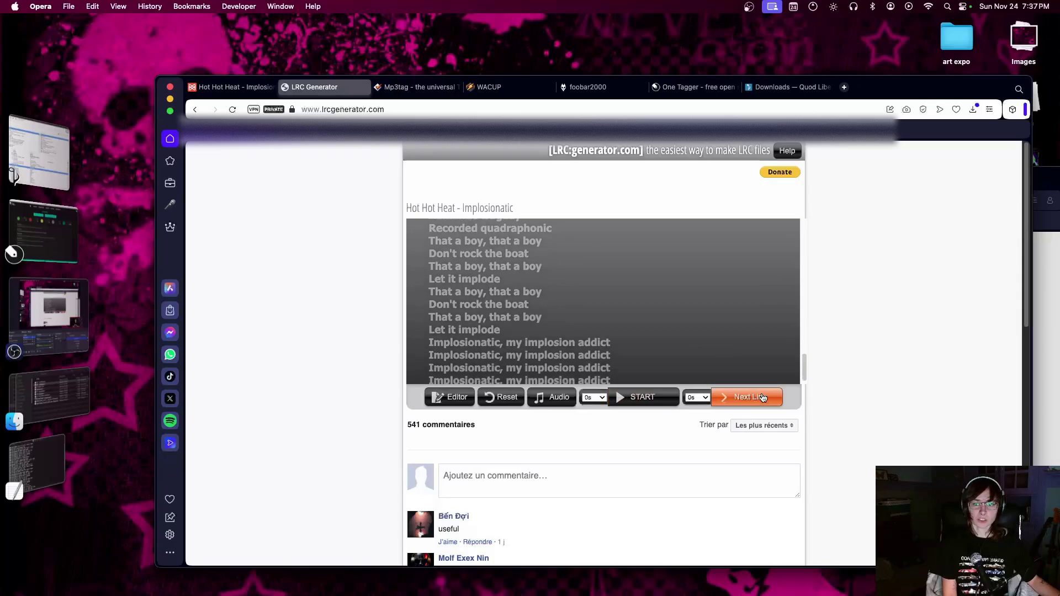
left_click(764, 398)
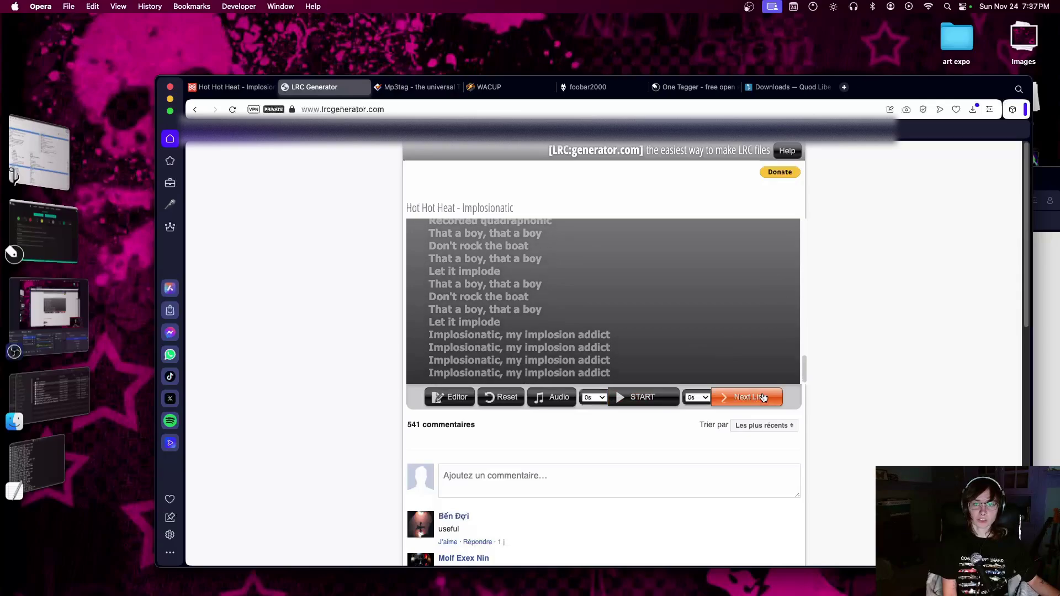
left_click(975, 110)
left_click(980, 180)
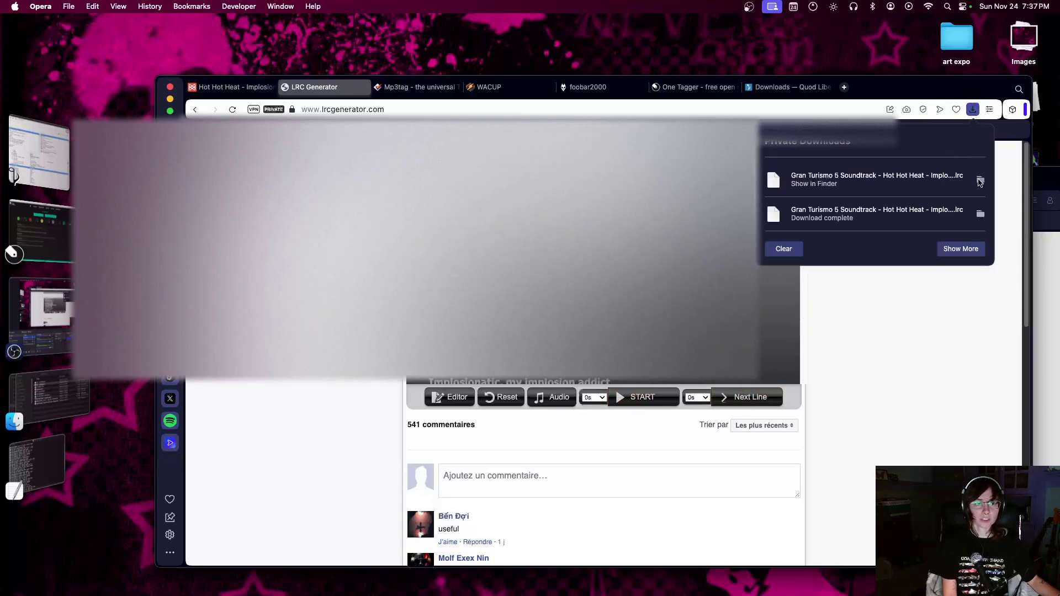
Move the Implosionatic .lrc into '! one song !' and open it in TextEdit
left_click_drag(459, 126, 486, 326)
left_click(474, 288)
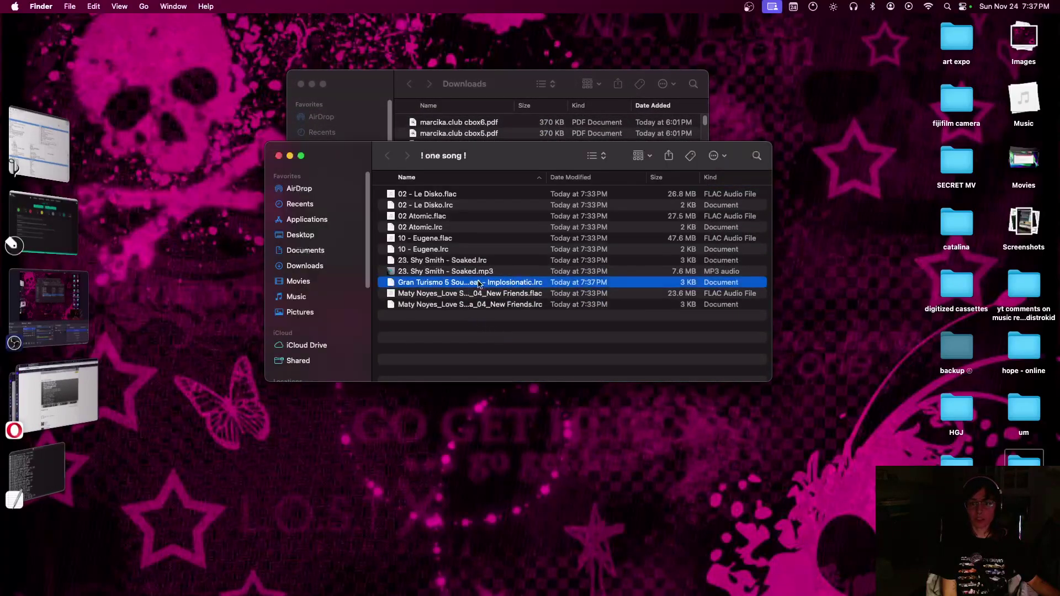
right_click(474, 284)
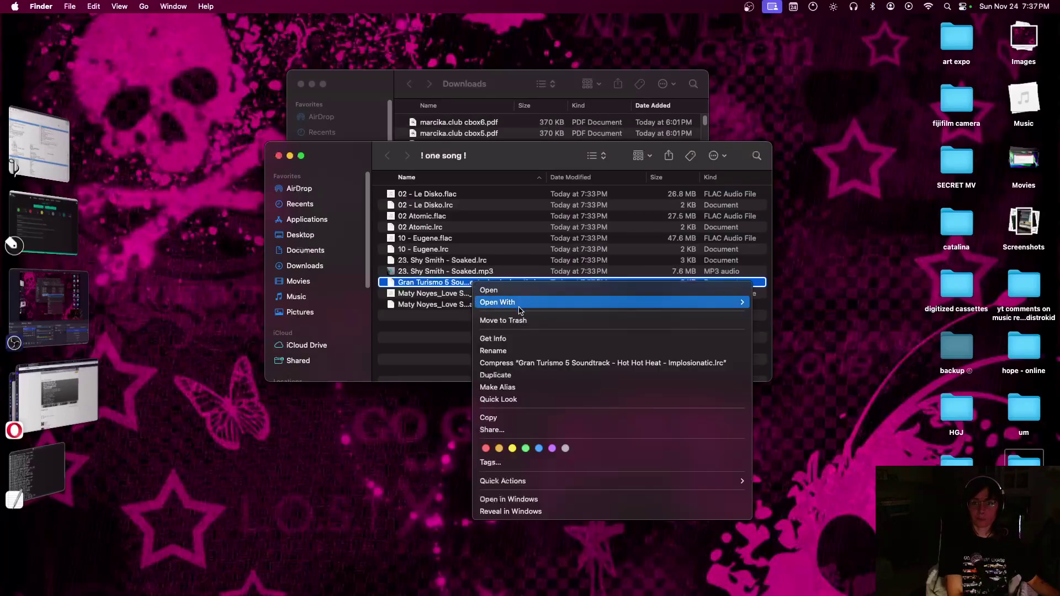
mouse_move(518, 302)
left_click(795, 302)
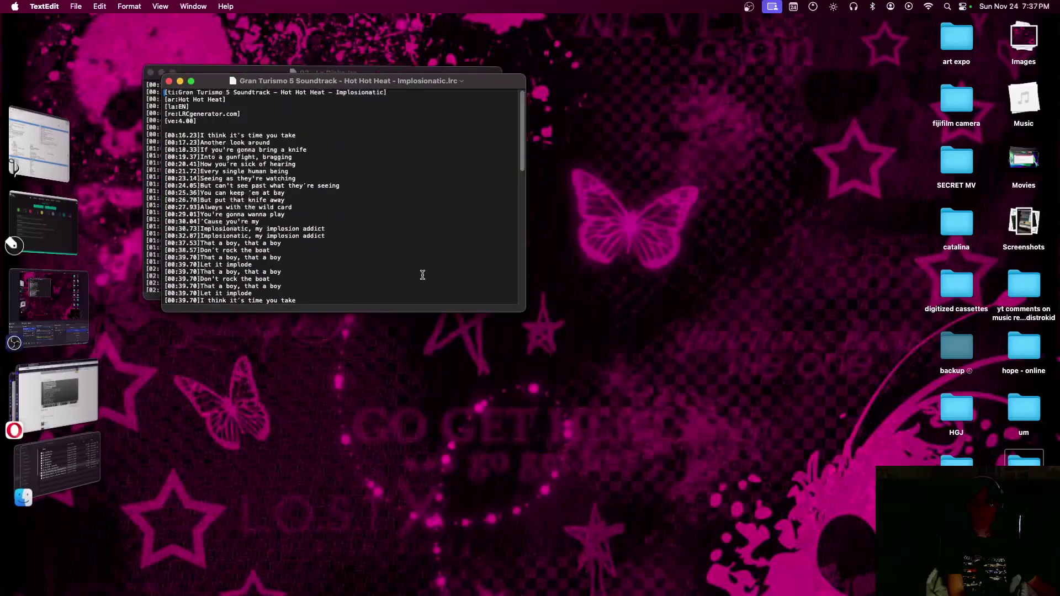
Compare its timestamped lyrics with Le Disko.lrc, then go back to Finder
left_click_drag(288, 81, 428, 160)
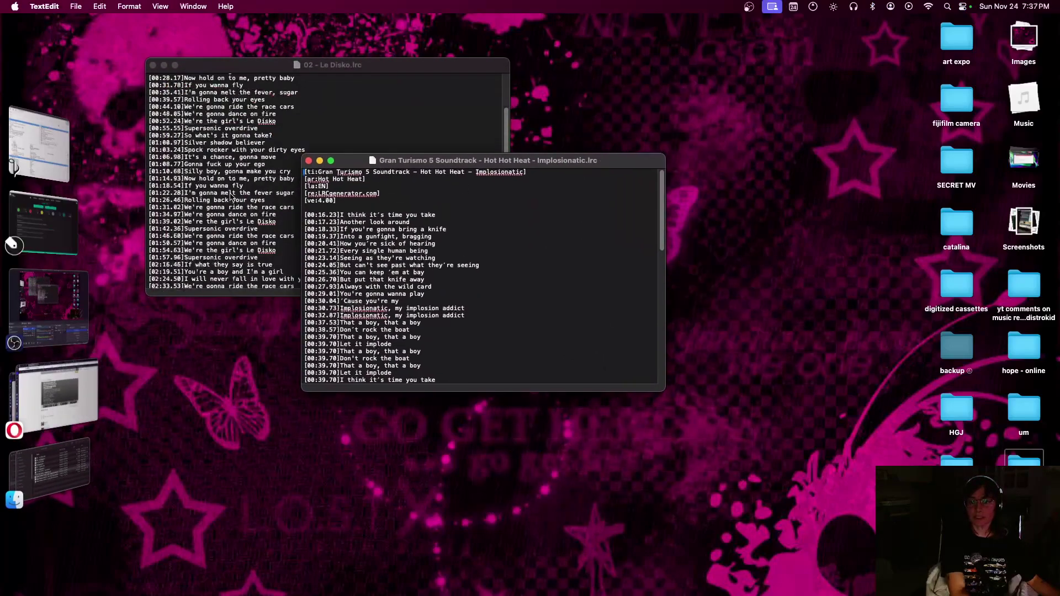
left_click(246, 225)
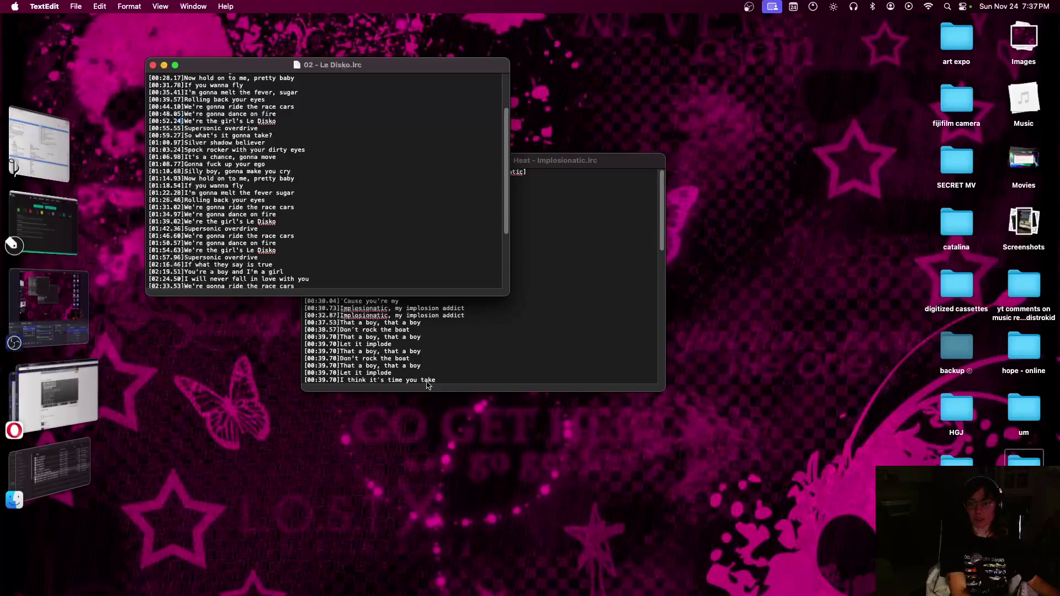
left_click(57, 472)
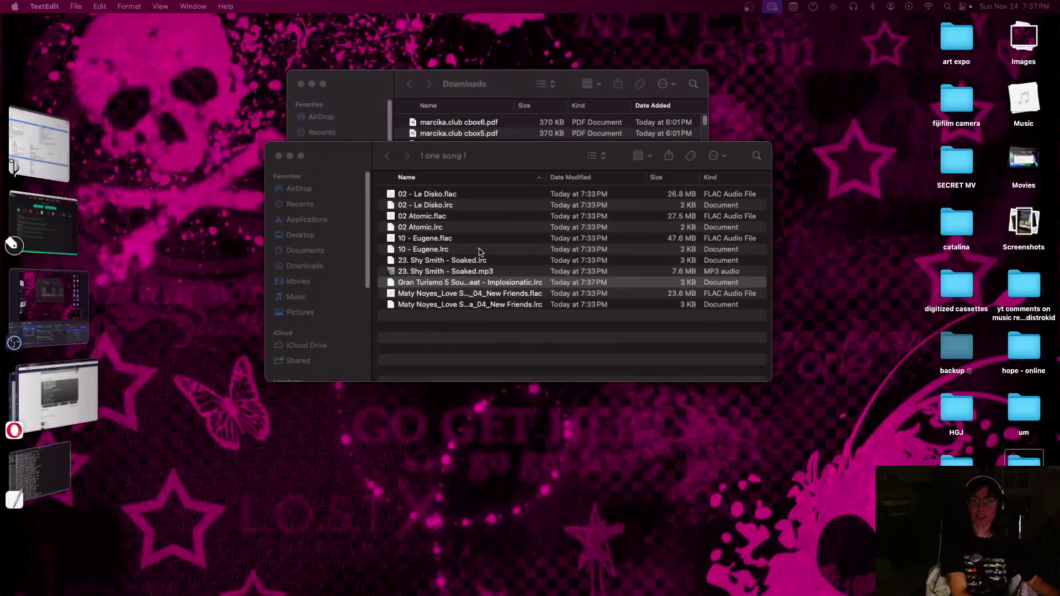
Compare the Implosionatic .lrc name with the 10 - Eugene.flac and .lrc pair
left_click(534, 279)
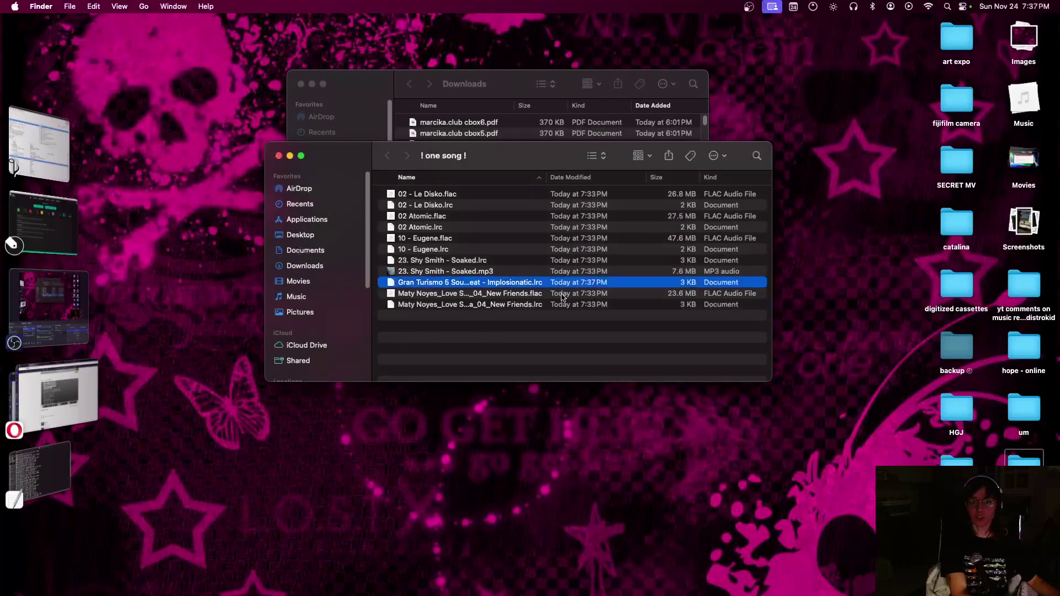
left_click(475, 329)
left_click(422, 283)
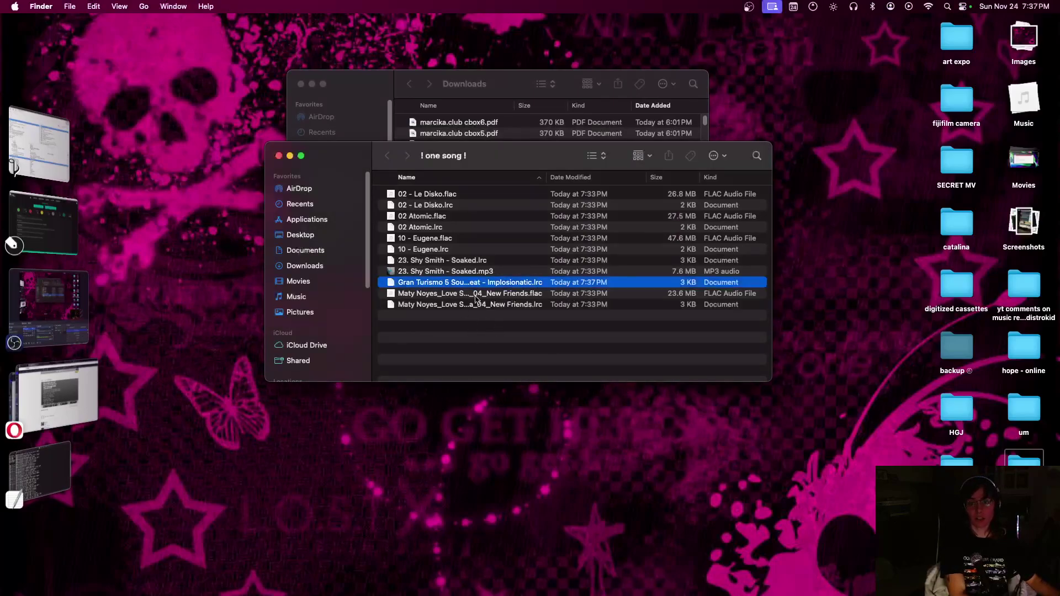
left_click(423, 240)
left_click(424, 249)
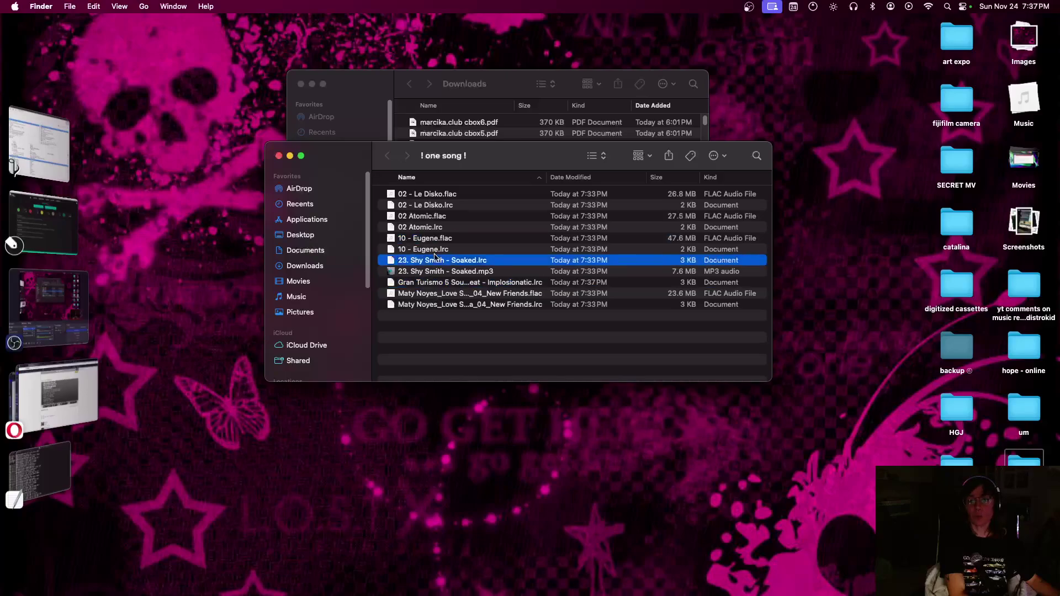
left_click(423, 240)
left_click(424, 249)
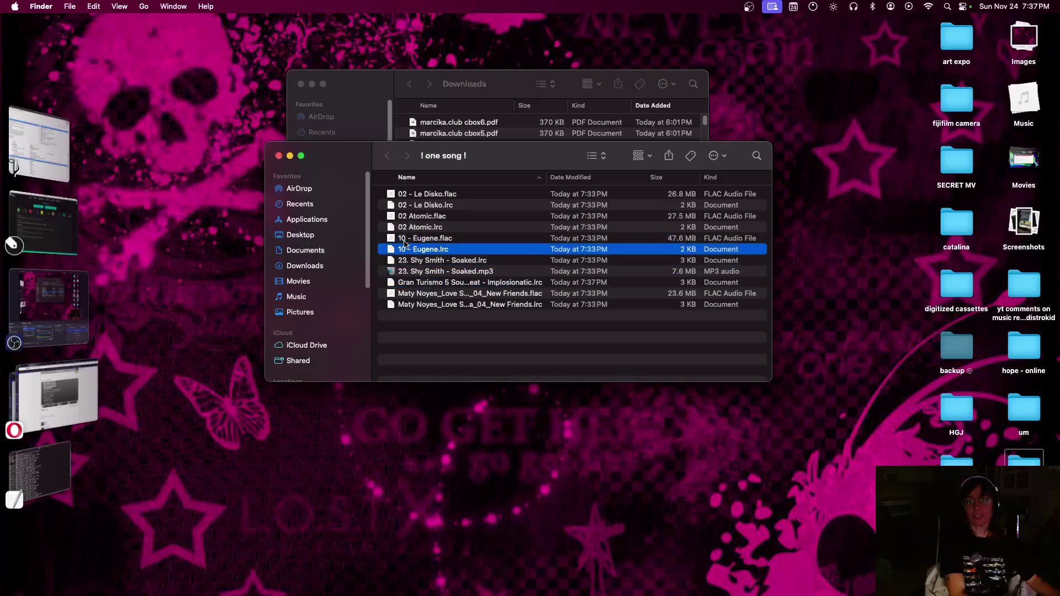
left_click(444, 284)
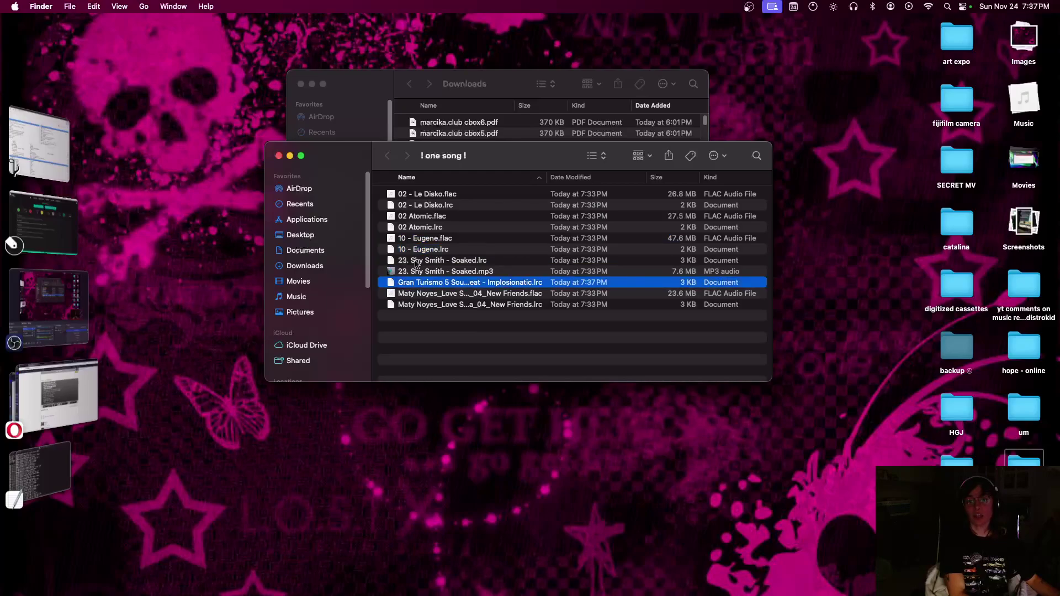
Compare it against the 23. Shy Smith - Soaked .mp3 and .lrc pair
left_click(444, 272)
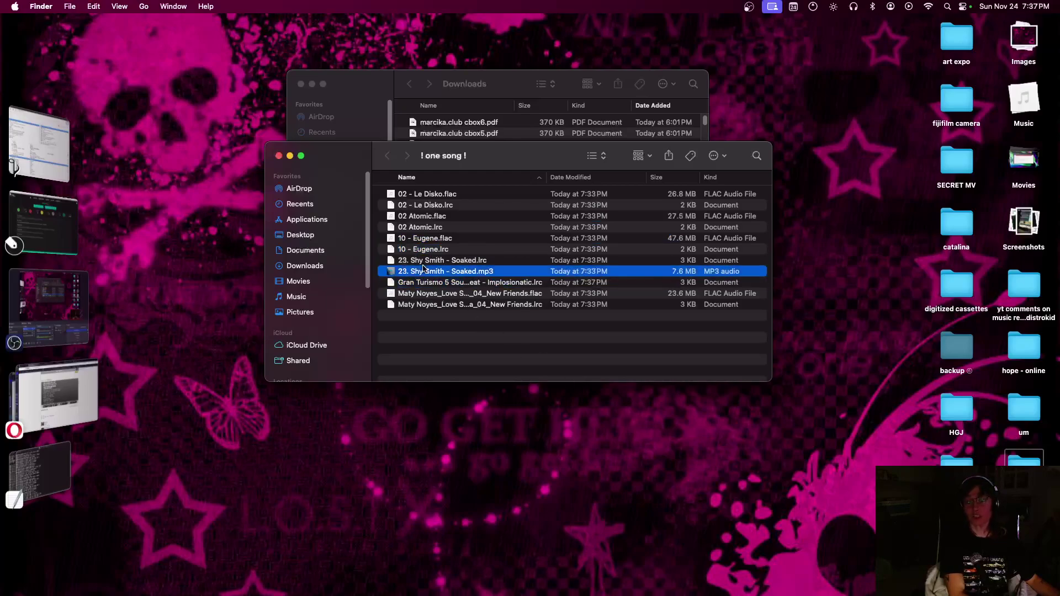
left_click(453, 262)
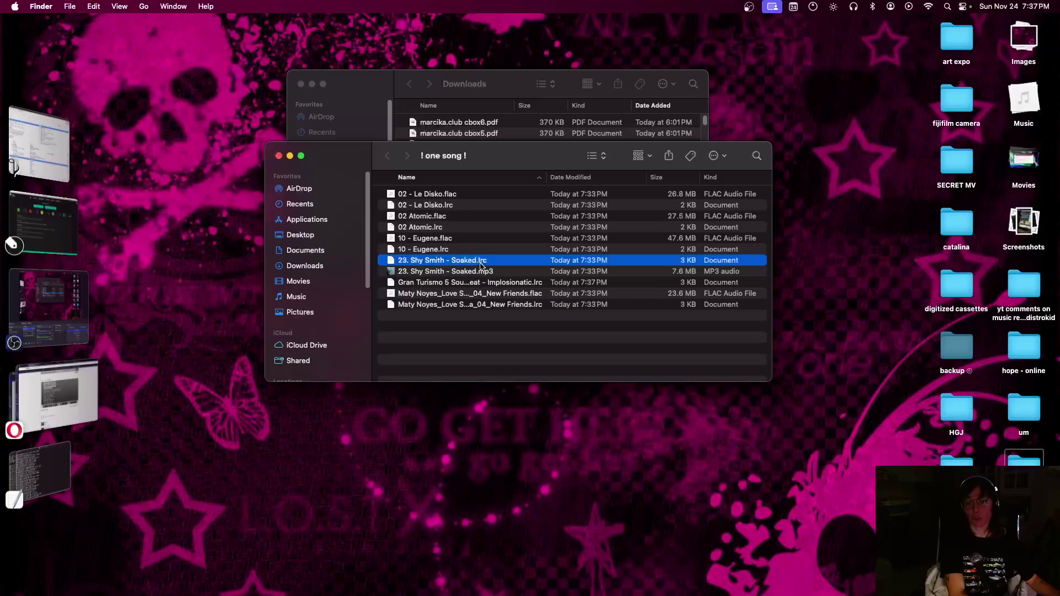
left_click(423, 274)
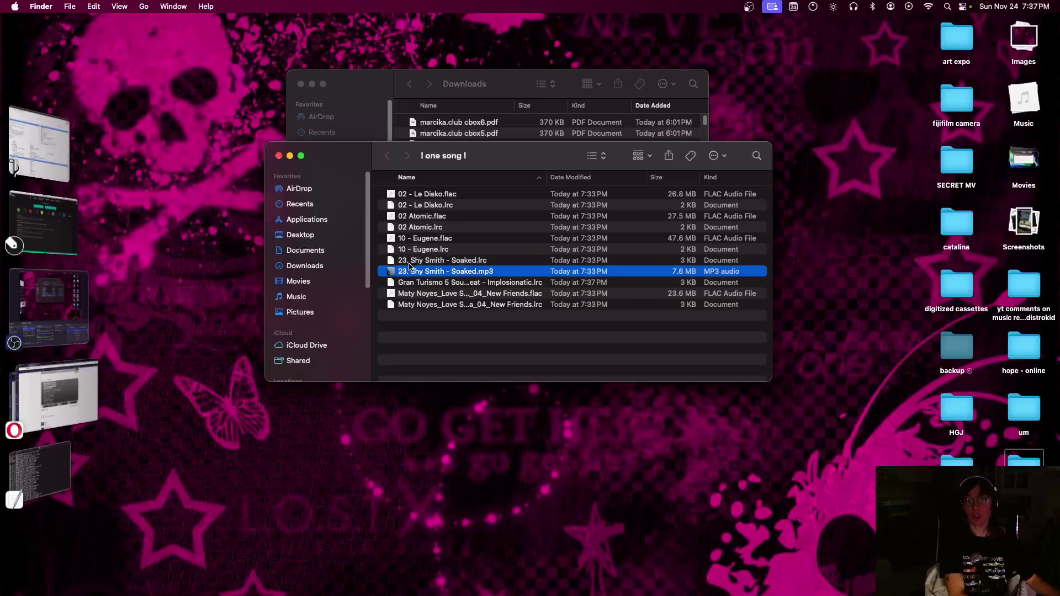
left_click(495, 262)
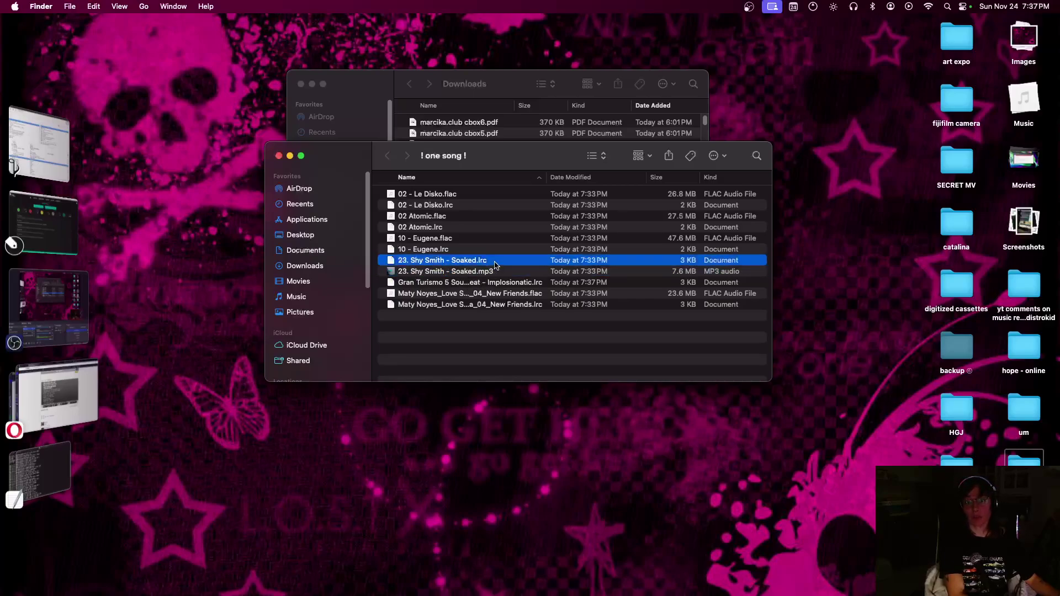
left_click(405, 274)
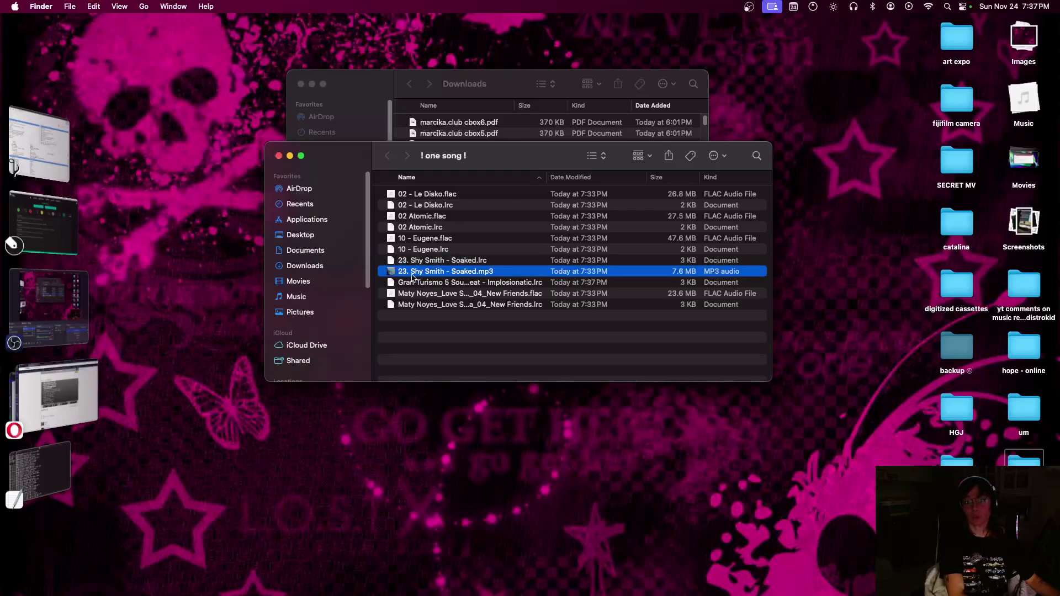
left_click(448, 284)
Start renaming the Implosionatic .lrc and confirm its existing name
right_click(467, 284)
left_click(427, 285)
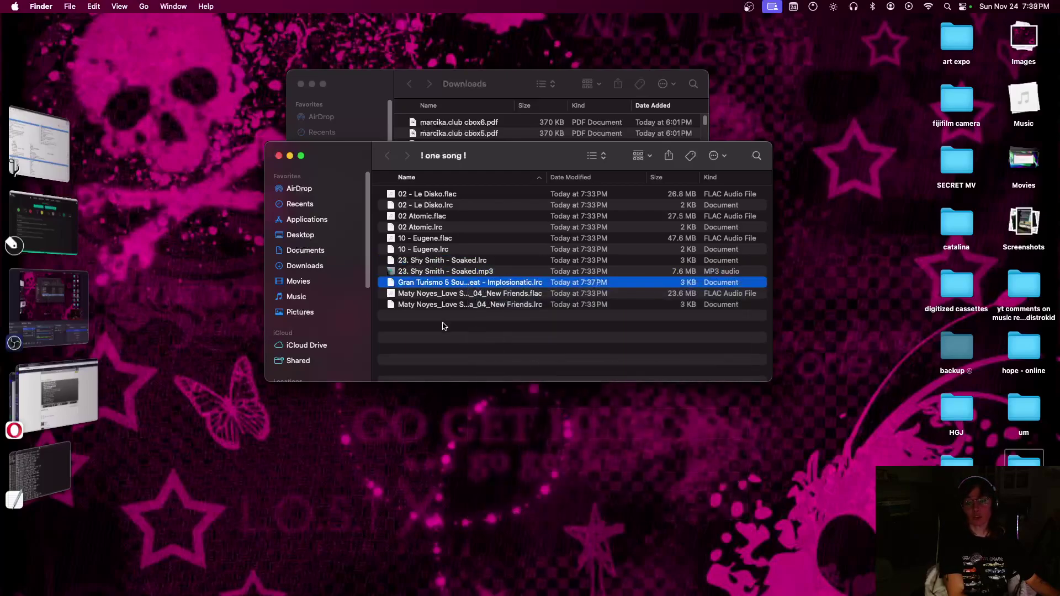
right_click(430, 284)
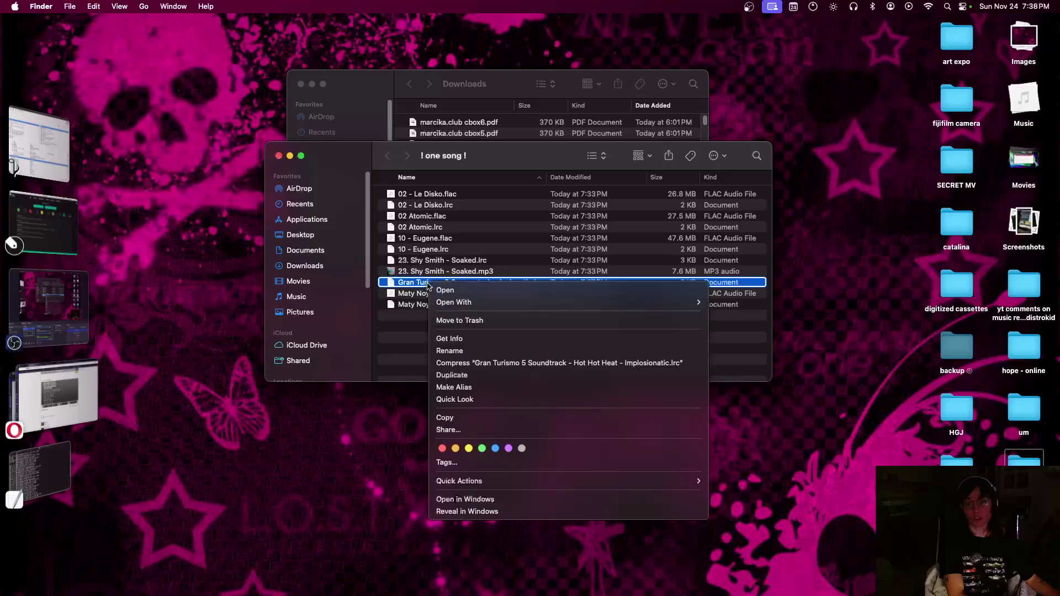
left_click(450, 350)
key("Return")
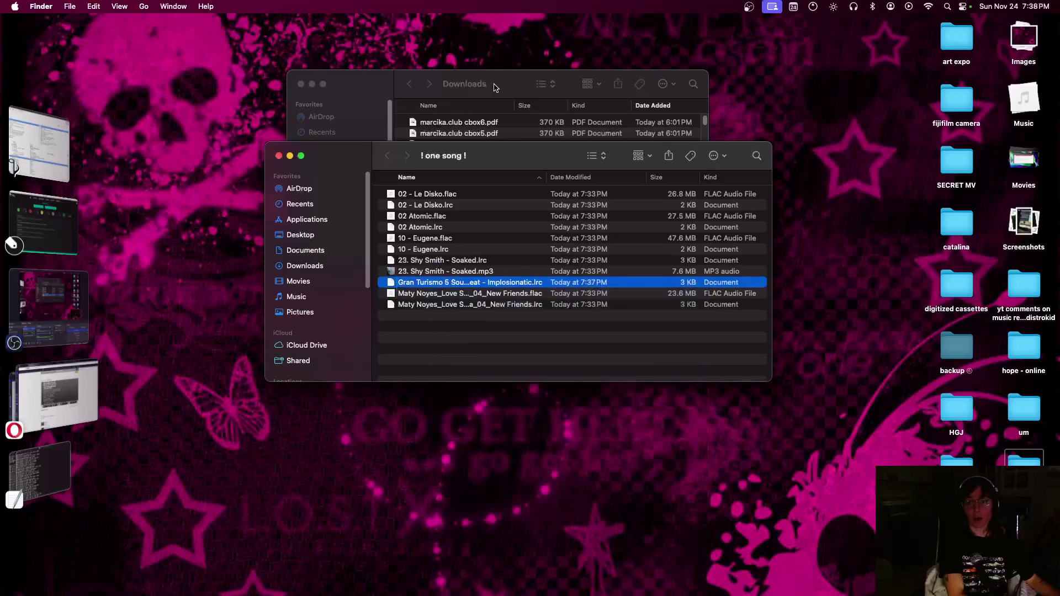
Search Music > mp3 player > yt for 'implo', limited to the yt folder
left_click(391, 111)
left_click(326, 224)
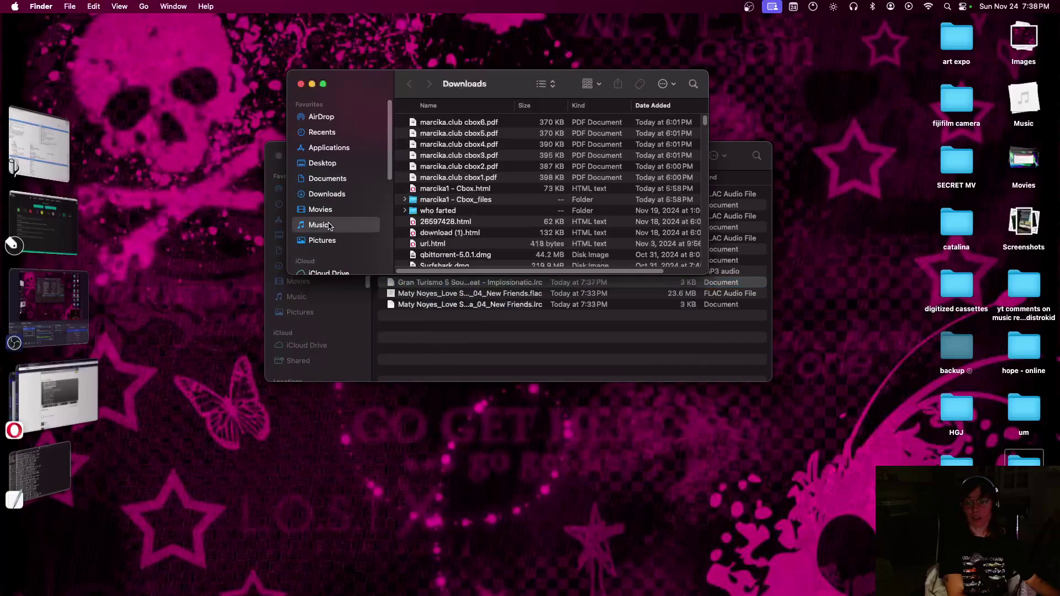
left_click(434, 169)
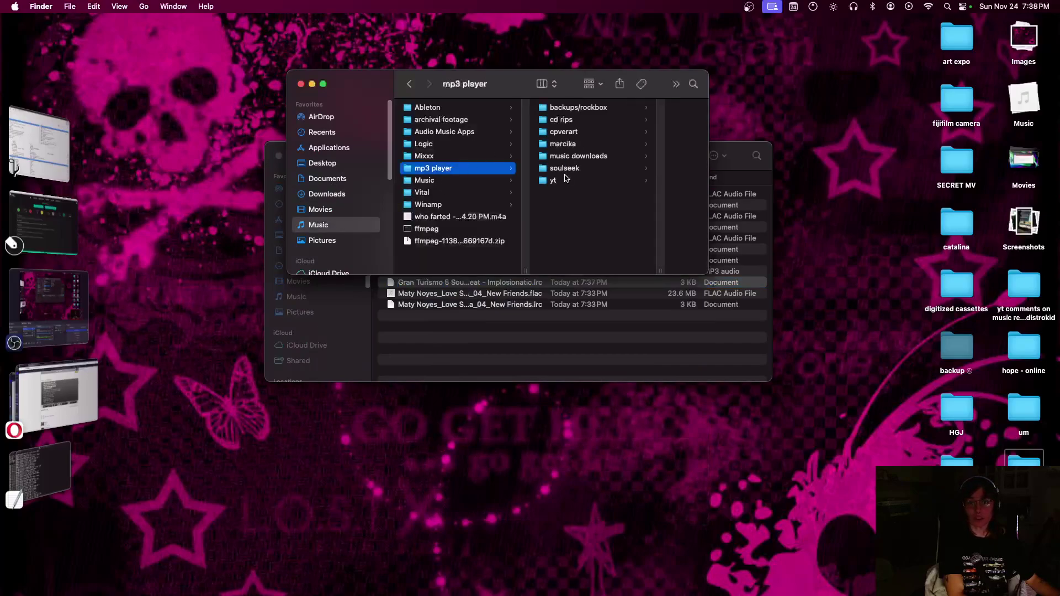
left_click(553, 180)
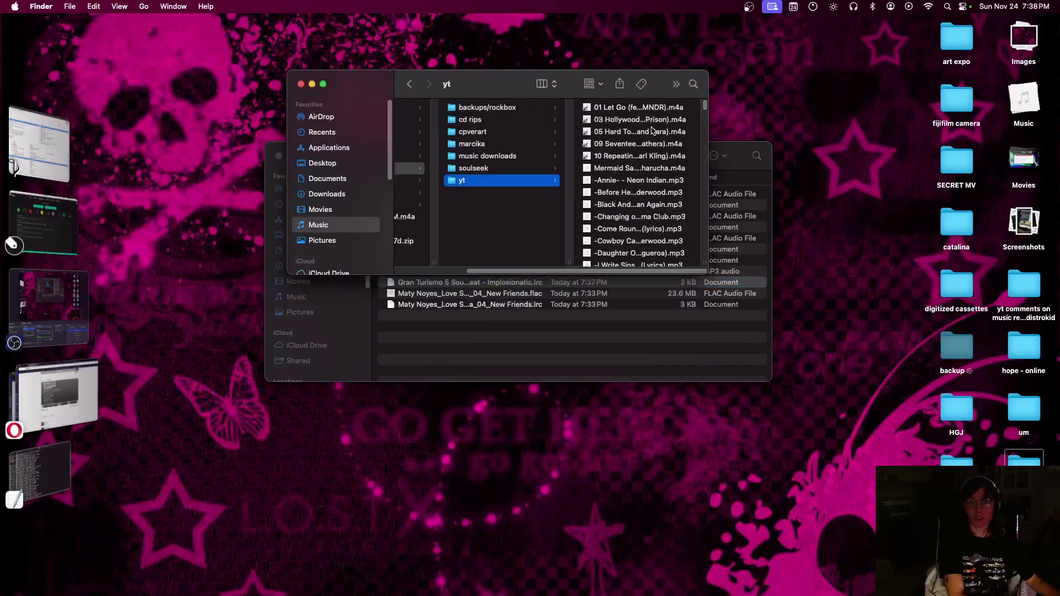
left_click(694, 84)
type("implo")
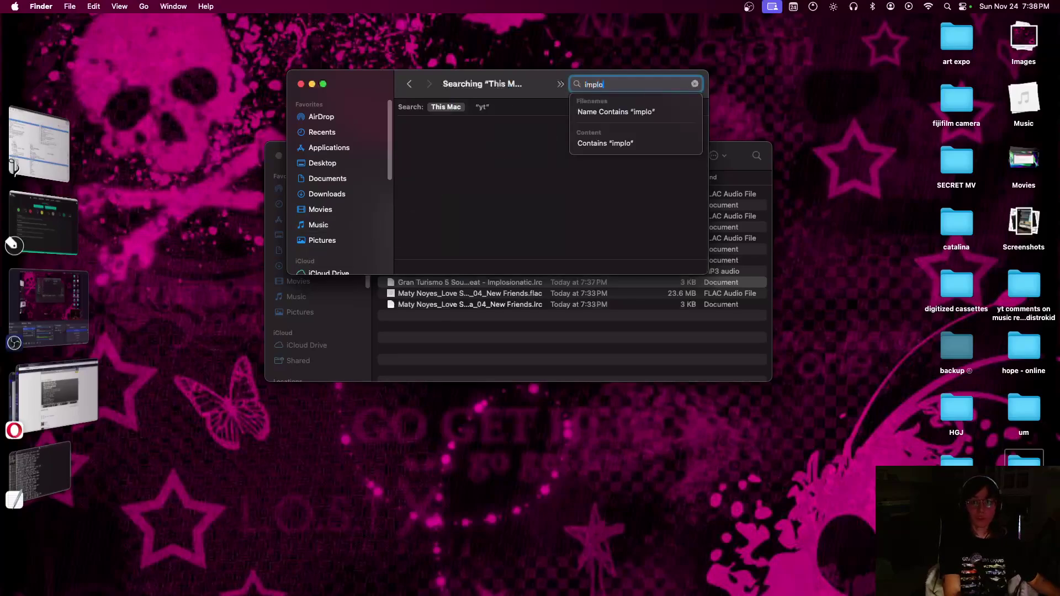
left_click(483, 107)
Copy the Imposionatic song and paste it into '! one song !'
left_click(427, 148)
right_click(427, 156)
left_click(448, 189)
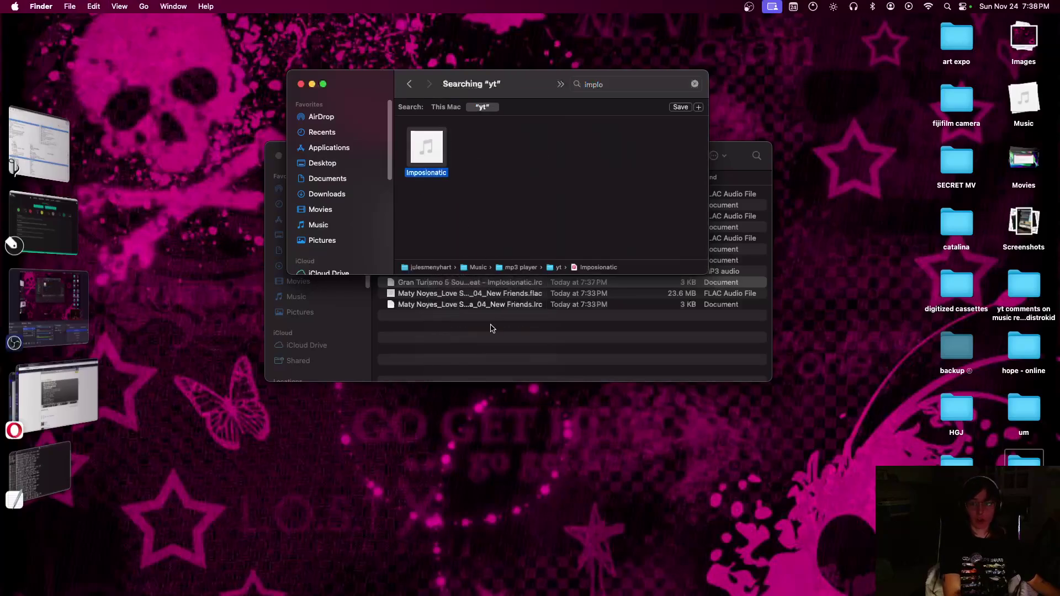
left_click(480, 347)
left_click(481, 347)
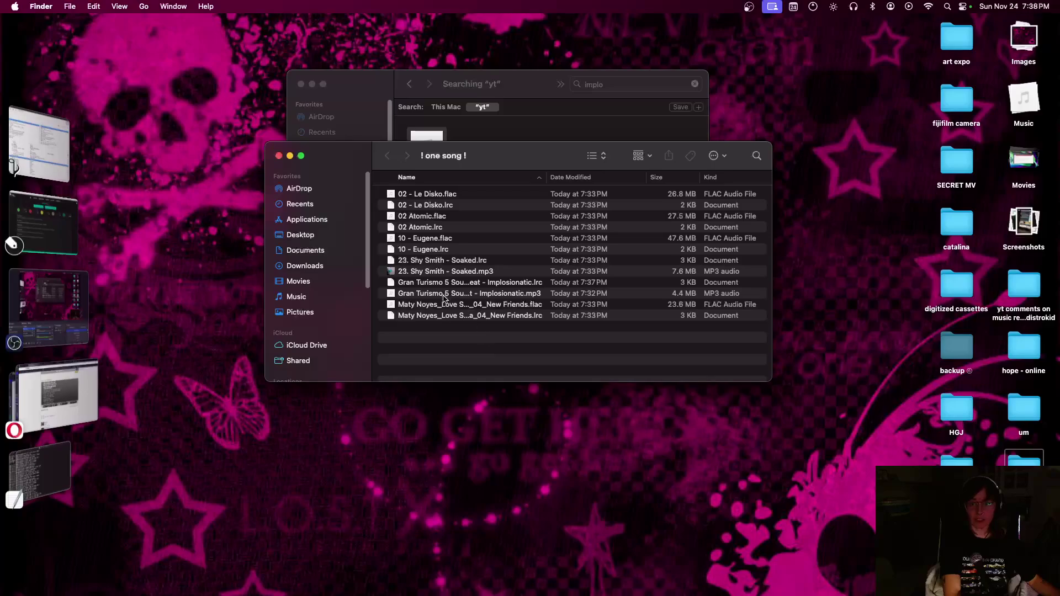
Quick Look and play the Implosionatic mp3, glancing at LRC Generator before returning
left_click(481, 294)
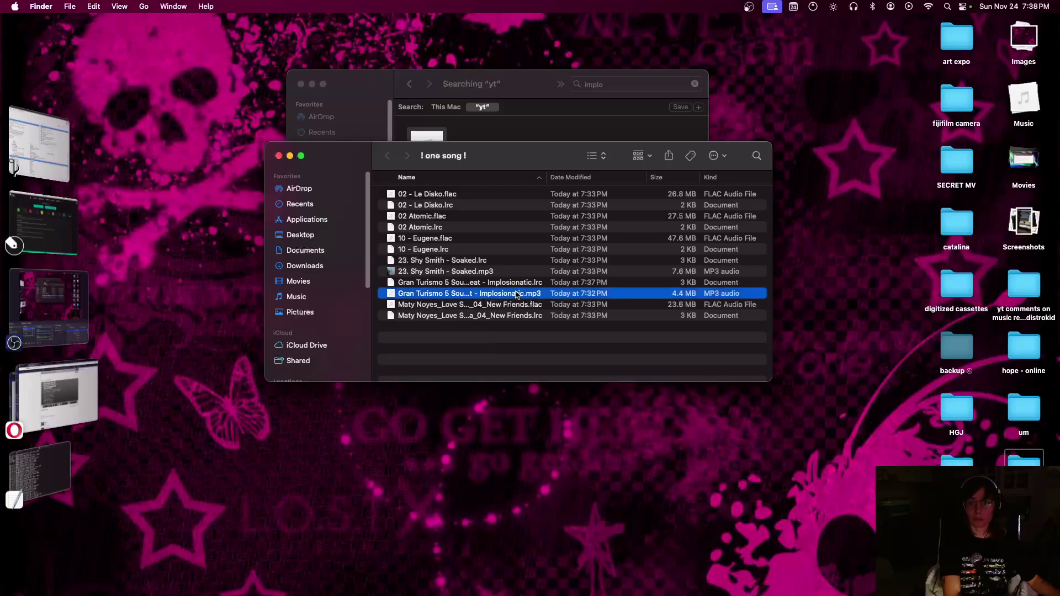
key("space")
key("space")
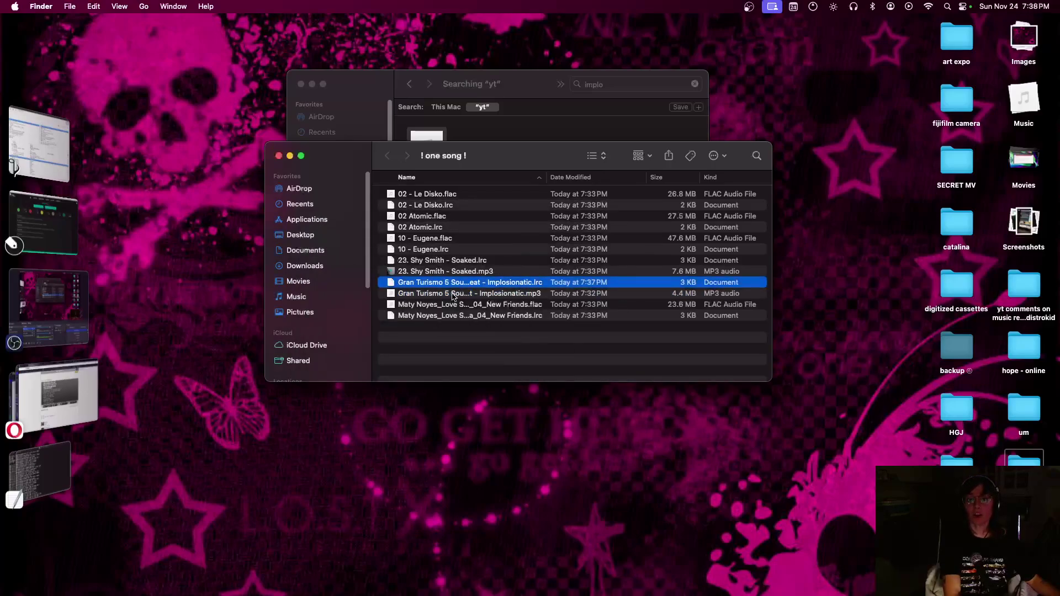
key("space")
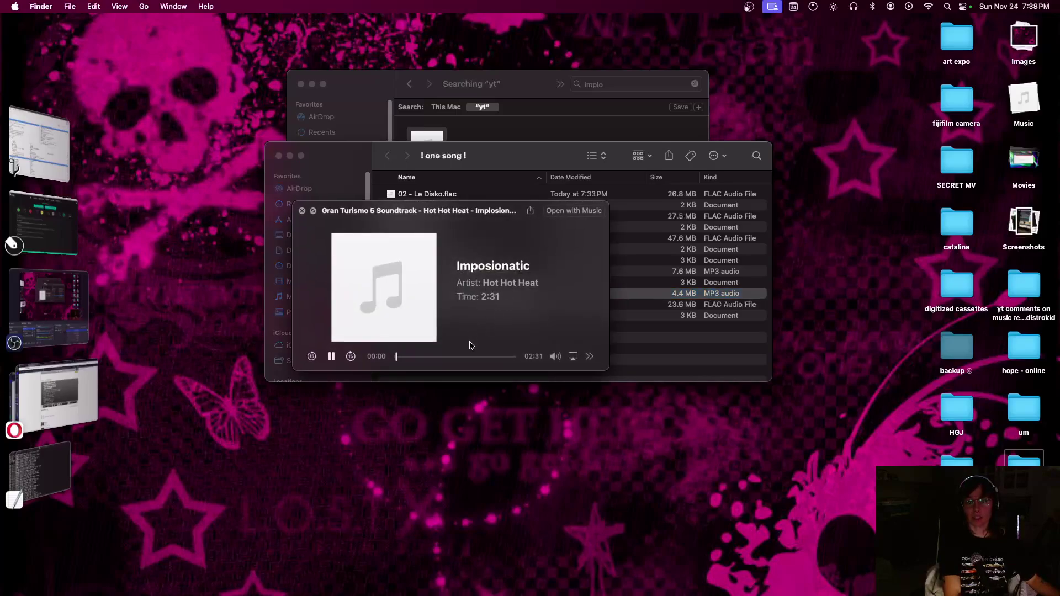
key("space")
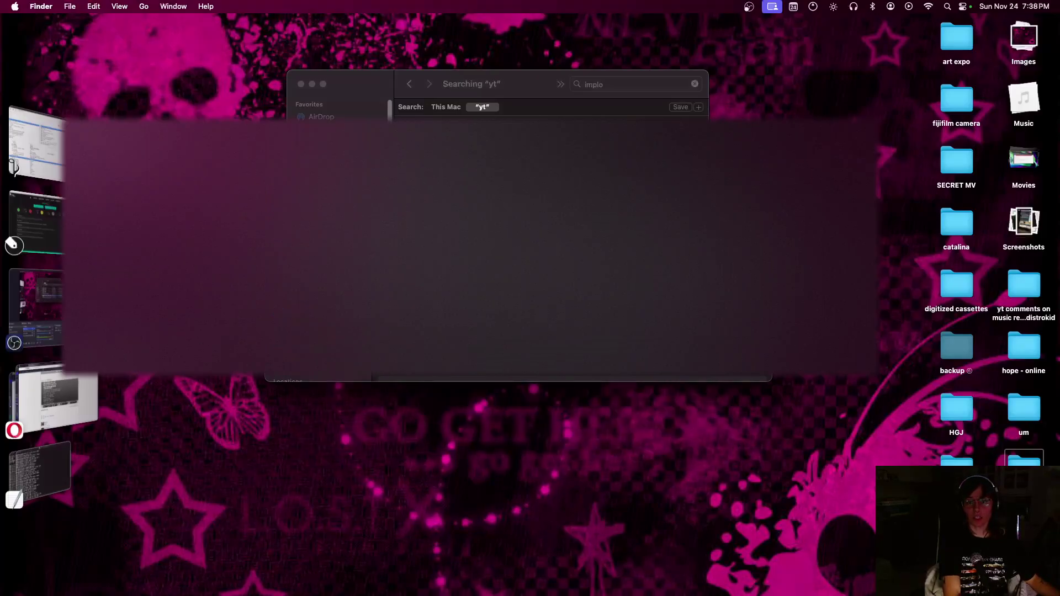
left_click(48, 412)
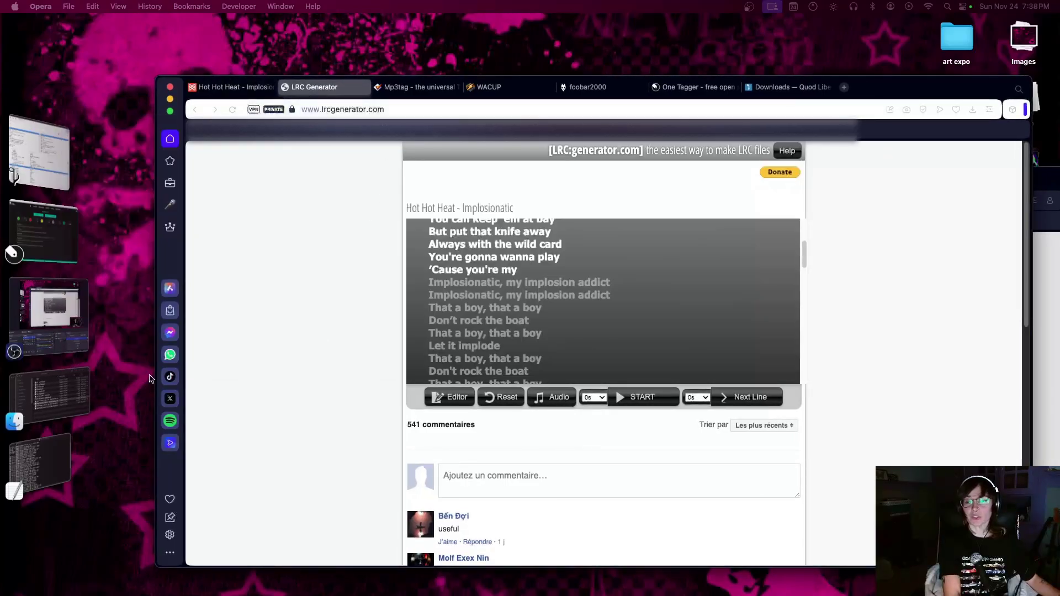
left_click(47, 396)
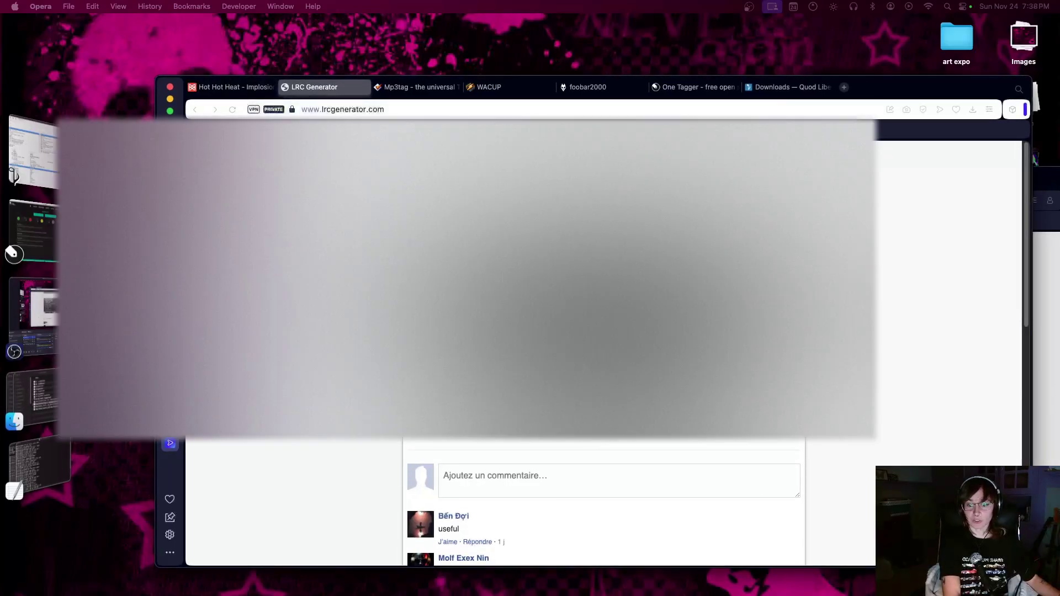
Check the Implosionatic mp3 and lyric file pair in '! one song !'
left_click(428, 294)
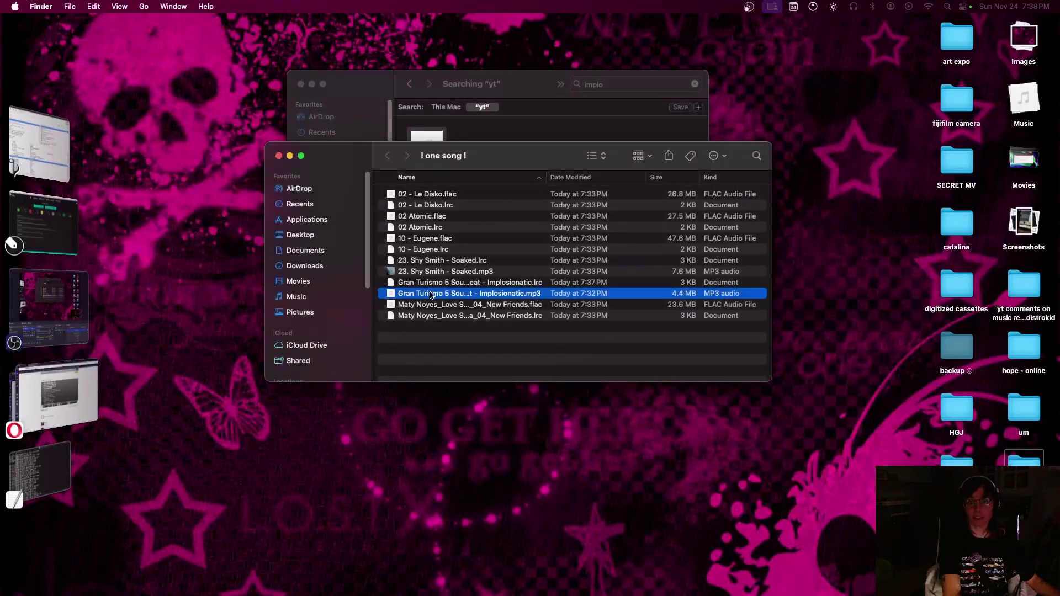
left_click(425, 283)
left_click(430, 295)
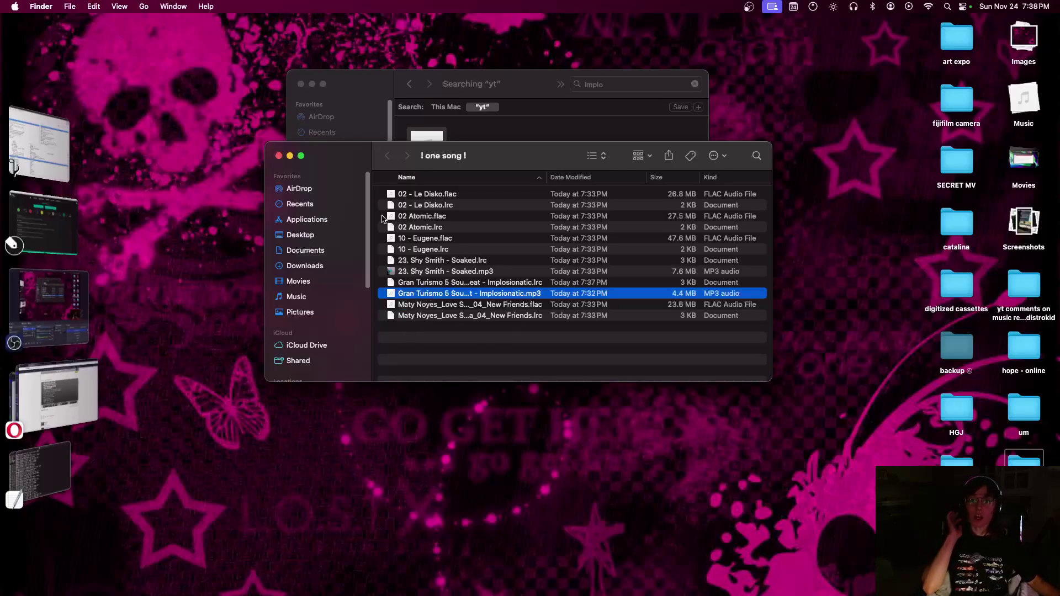
Check 02 Atomic.flac and the 02 - Le Disko pair, then switch to foobar2000
left_click(400, 218)
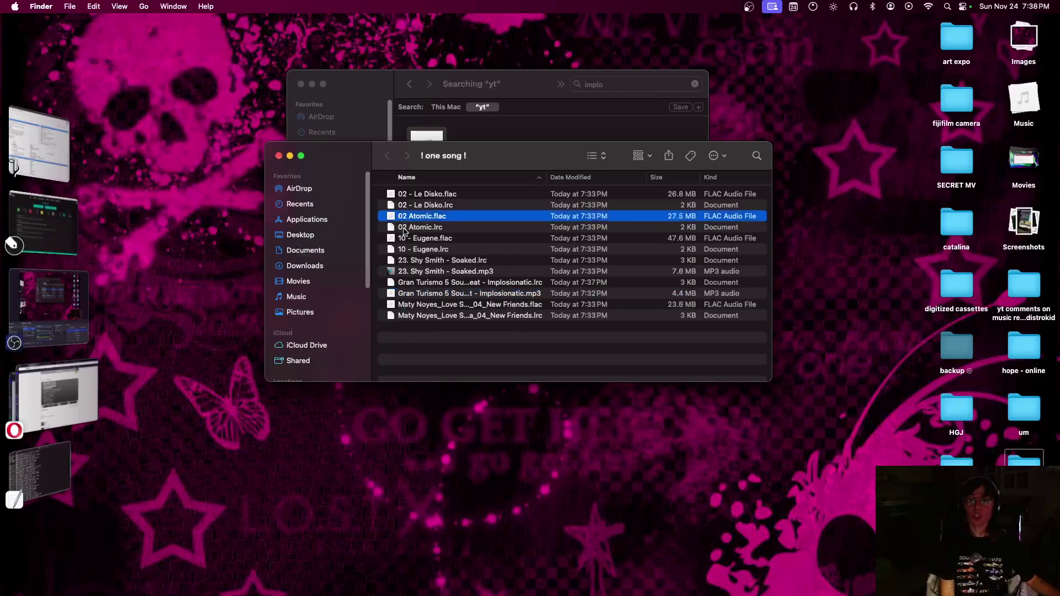
left_click(418, 205)
left_click(394, 195)
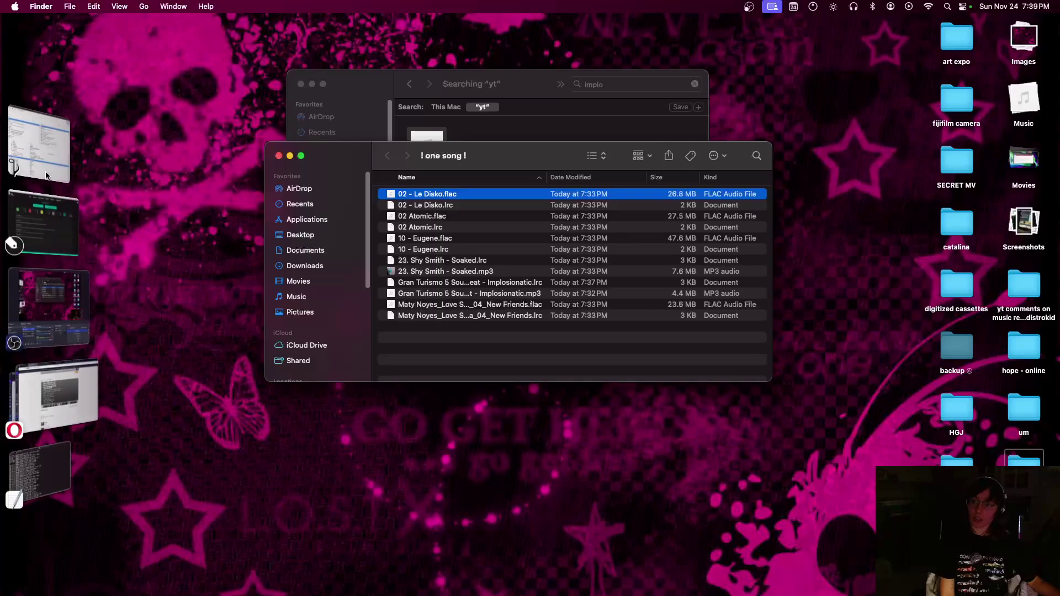
mouse_move(310, 595)
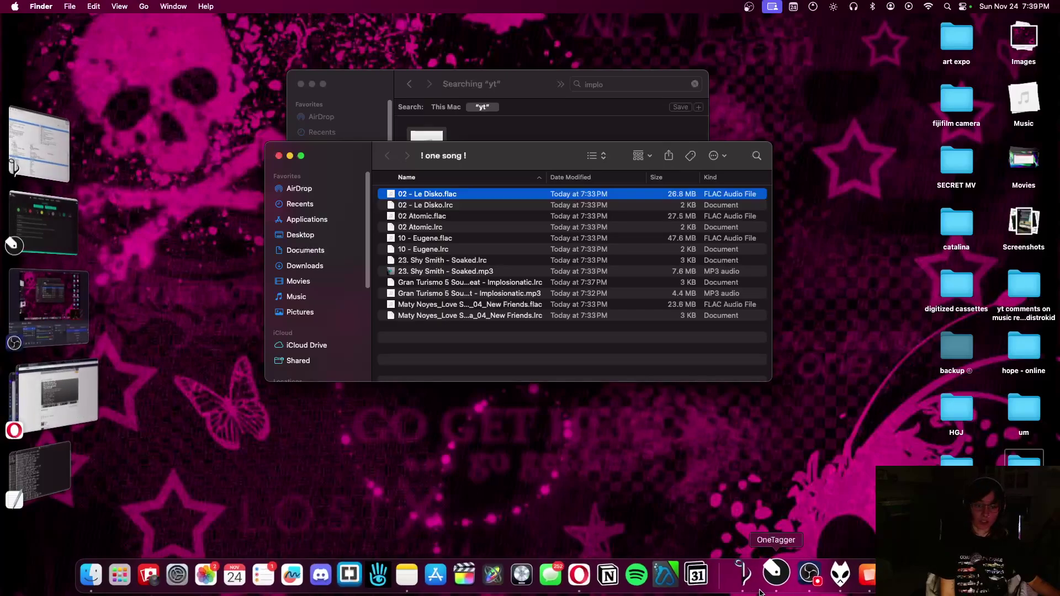
left_click(783, 574)
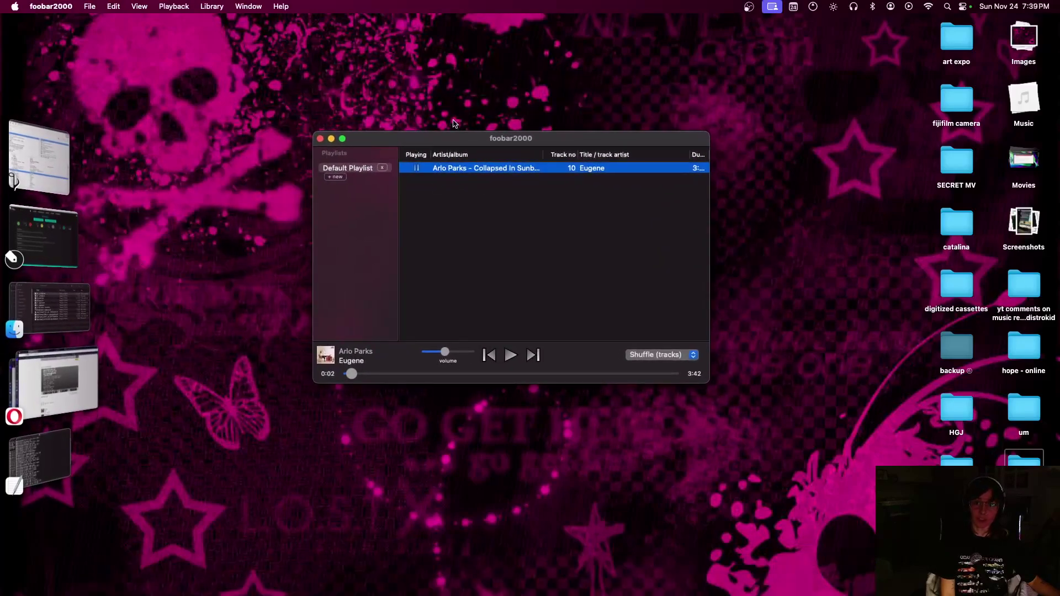
Open 02 - Le Disko.flac via File > Open... and pause it at the start
left_click(89, 6)
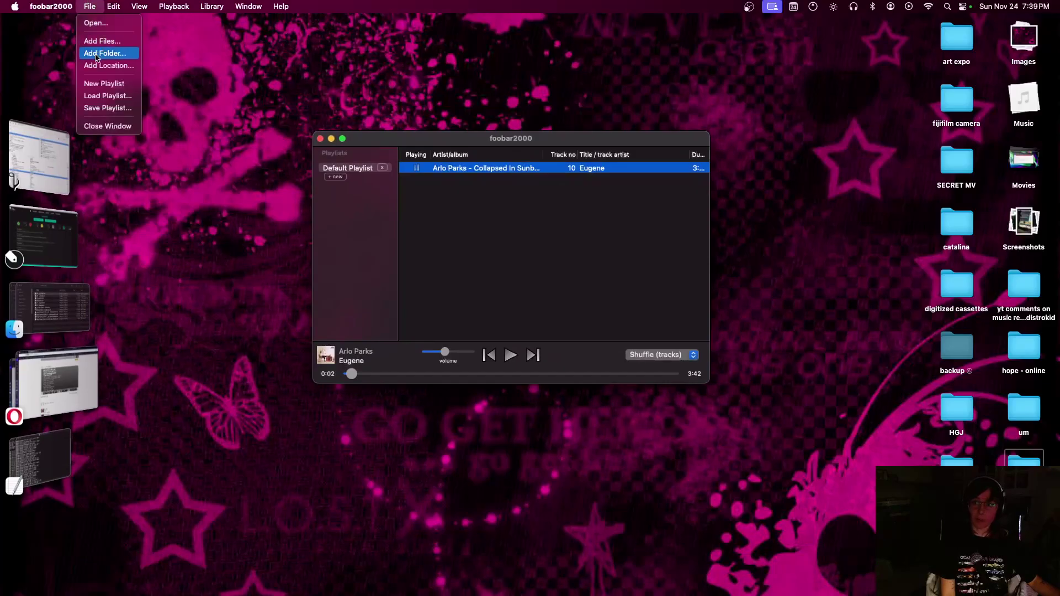
left_click(94, 23)
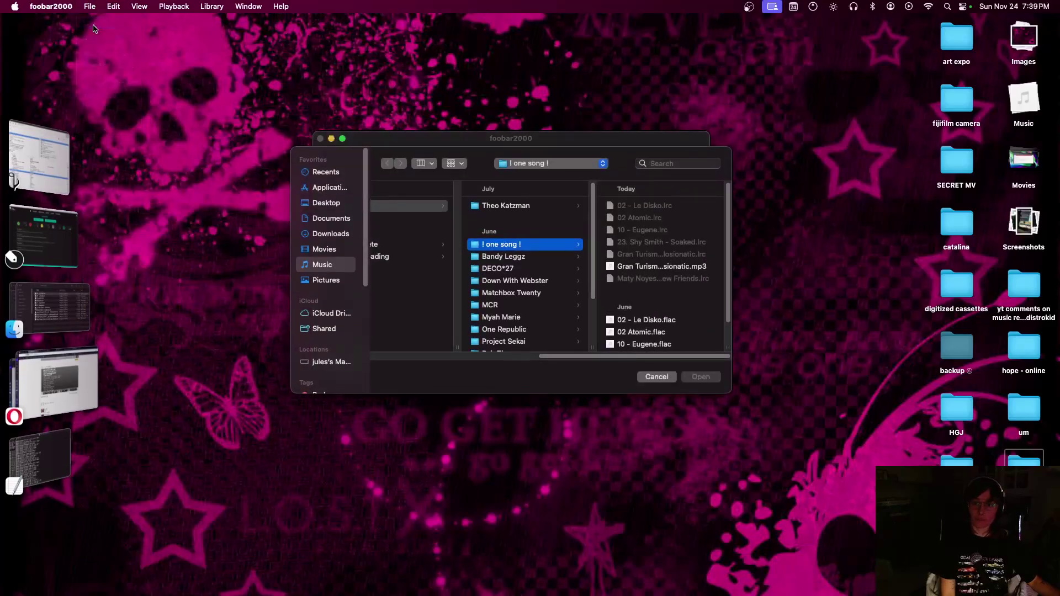
double_click(638, 322)
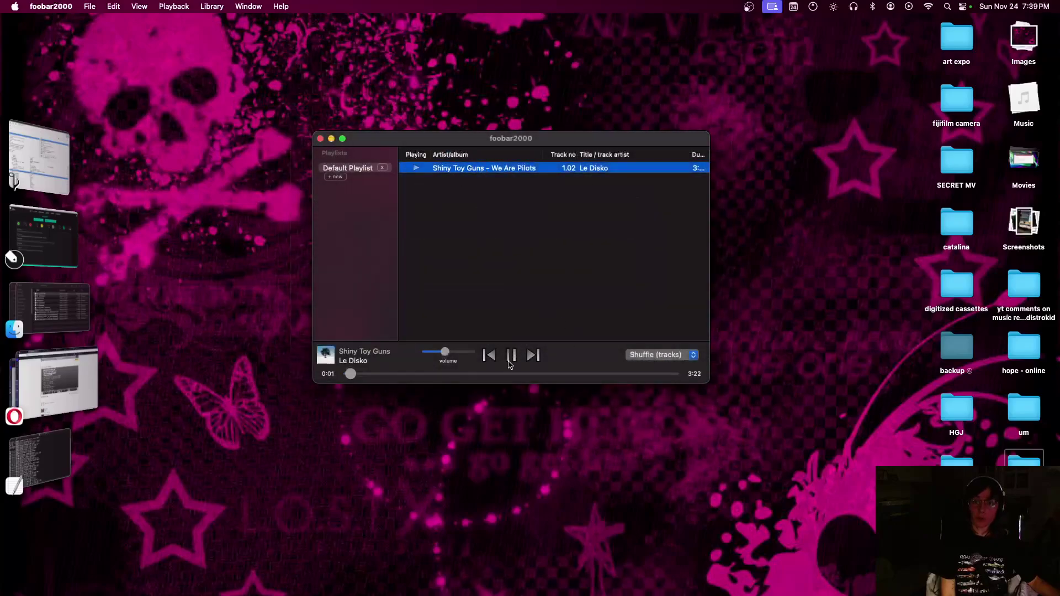
left_click(510, 357)
Open Le Disko's Properties Artwork tab and drag the front cover image out
right_click(508, 169)
left_click(519, 310)
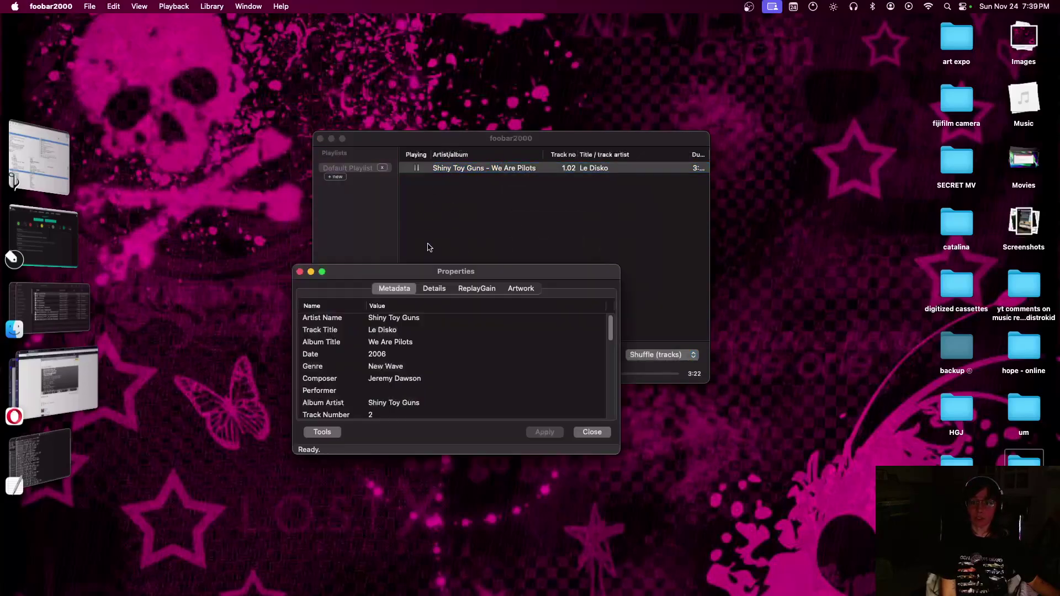
left_click(514, 289)
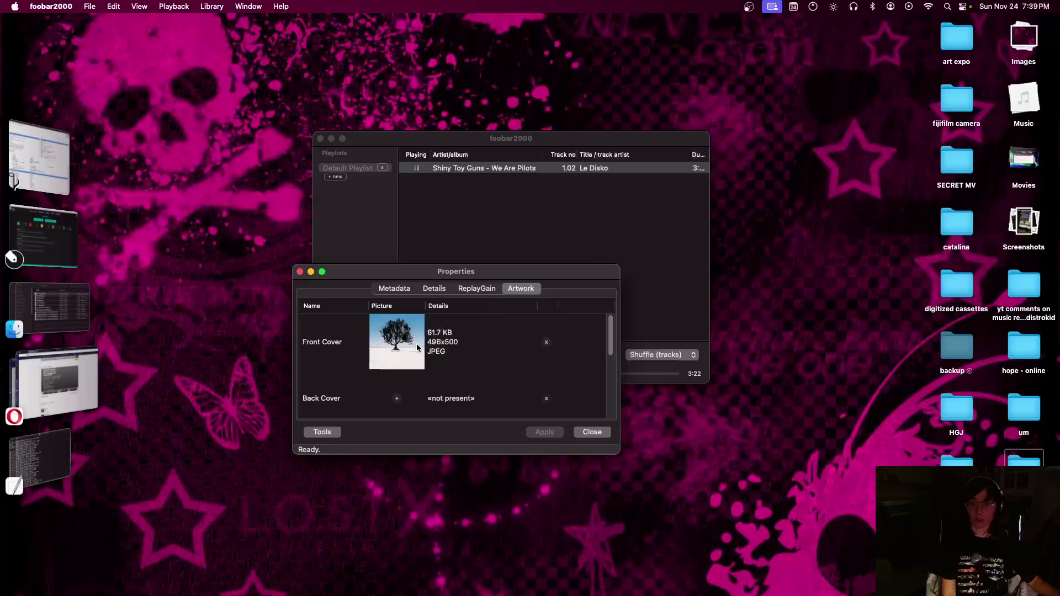
left_click(391, 354)
right_click(407, 356)
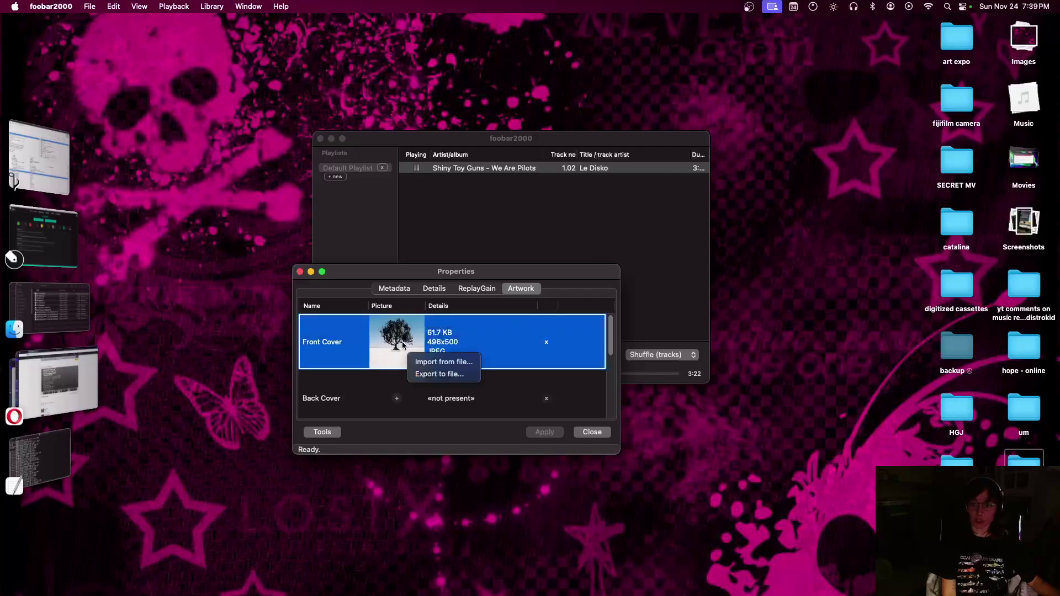
left_click(402, 343)
left_click_drag(402, 343, 792, 335)
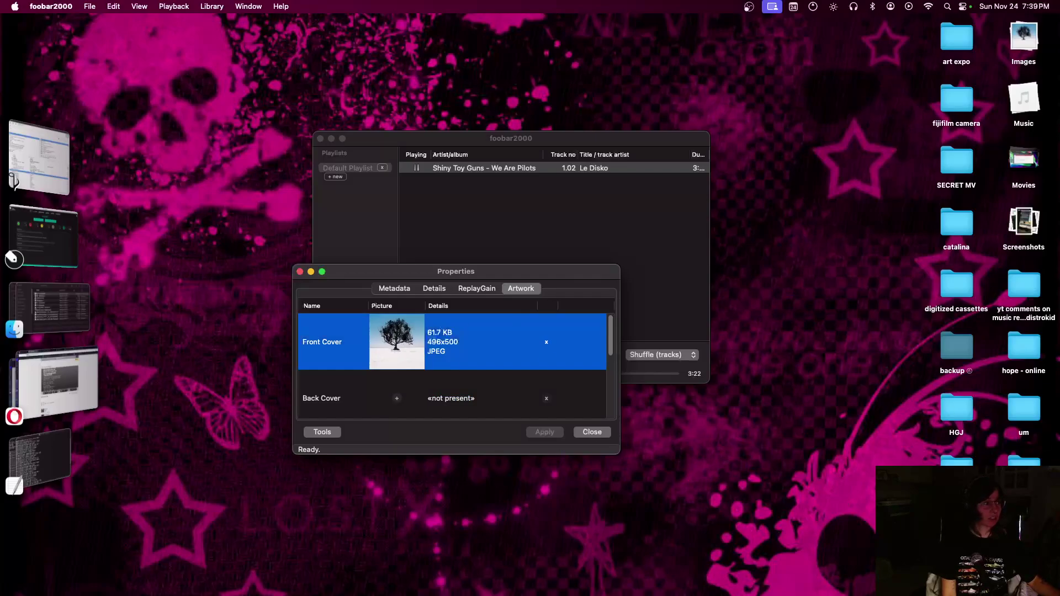
Take a screenshot, then remove the embedded front cover
key("super+shift+5")
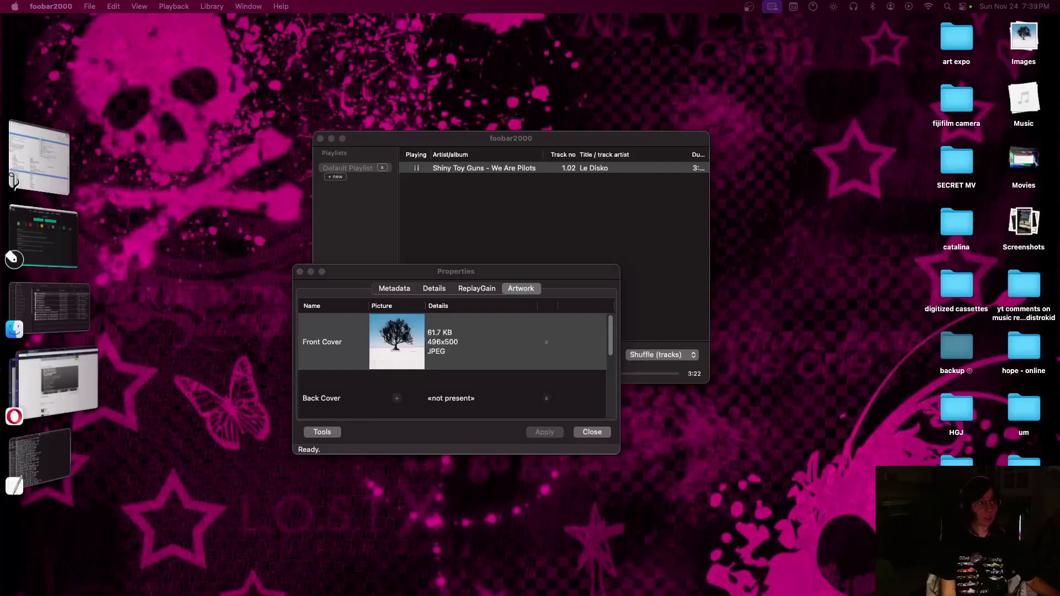
key("Escape")
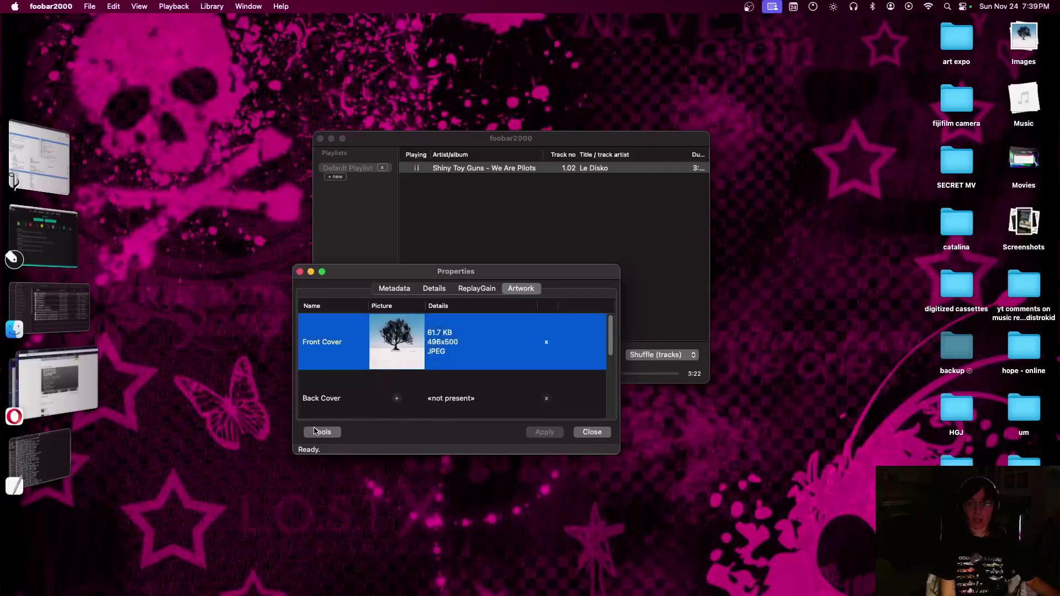
left_click(548, 344)
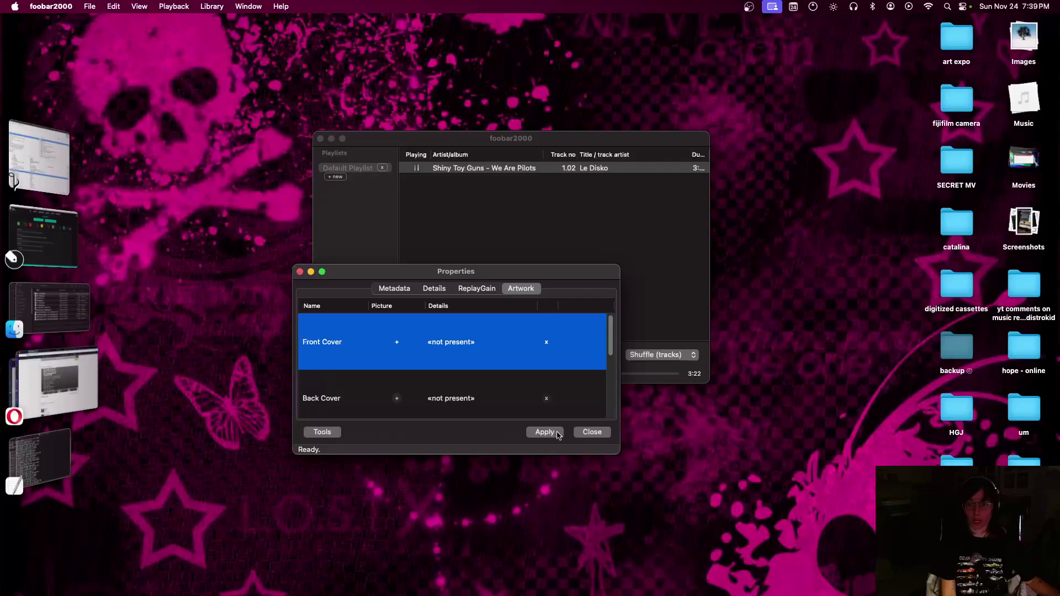
Preview front cover.jpg from Downloads as the front cover, then cancel
left_click(396, 343)
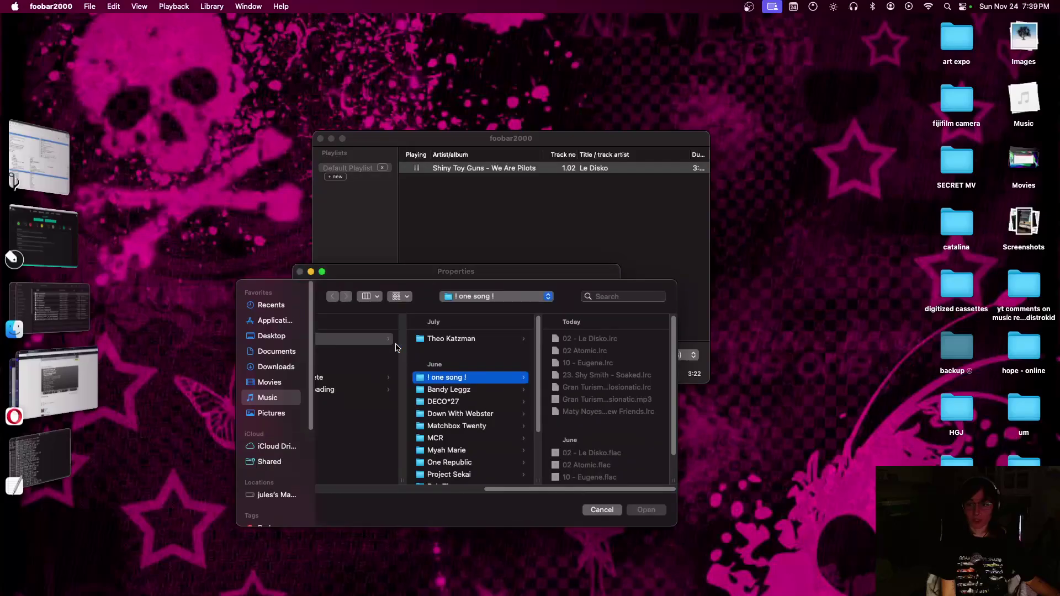
left_click(275, 367)
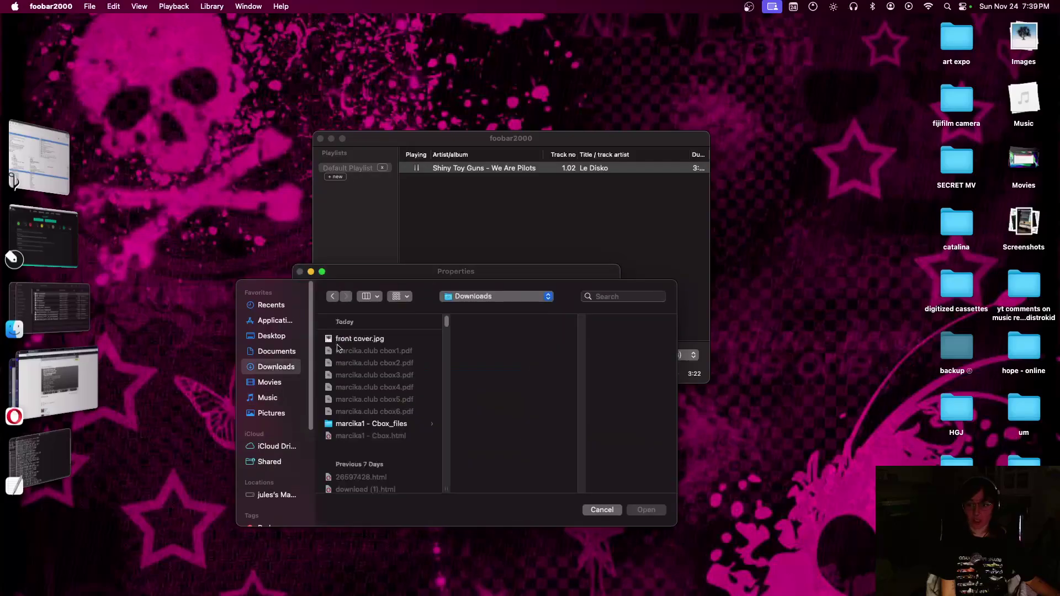
left_click(357, 339)
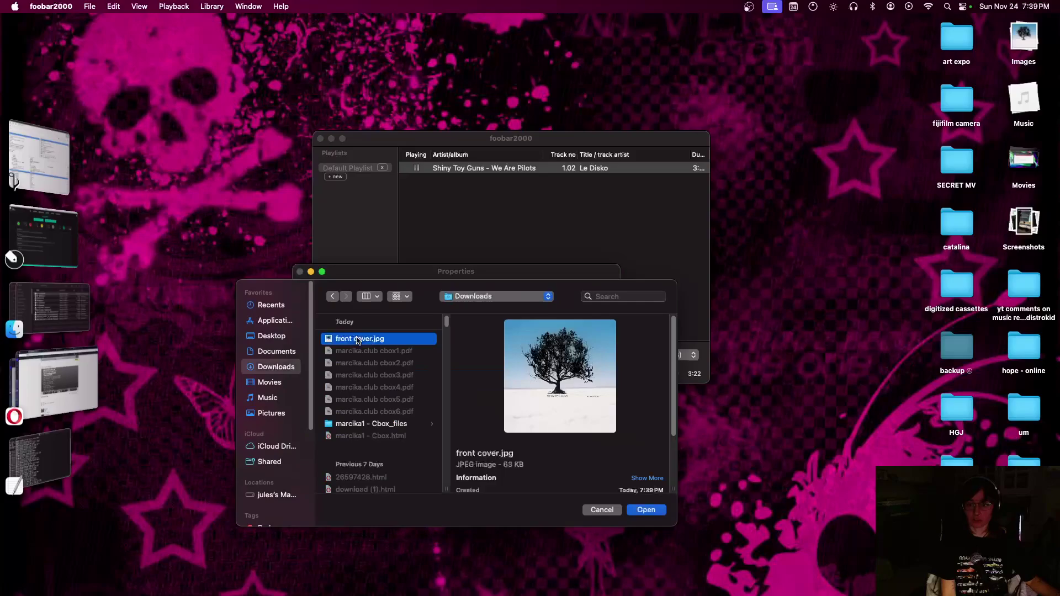
left_click(602, 510)
In a new Opera tab, search Google for 'shiony toy guns le disko cover'
left_click(57, 390)
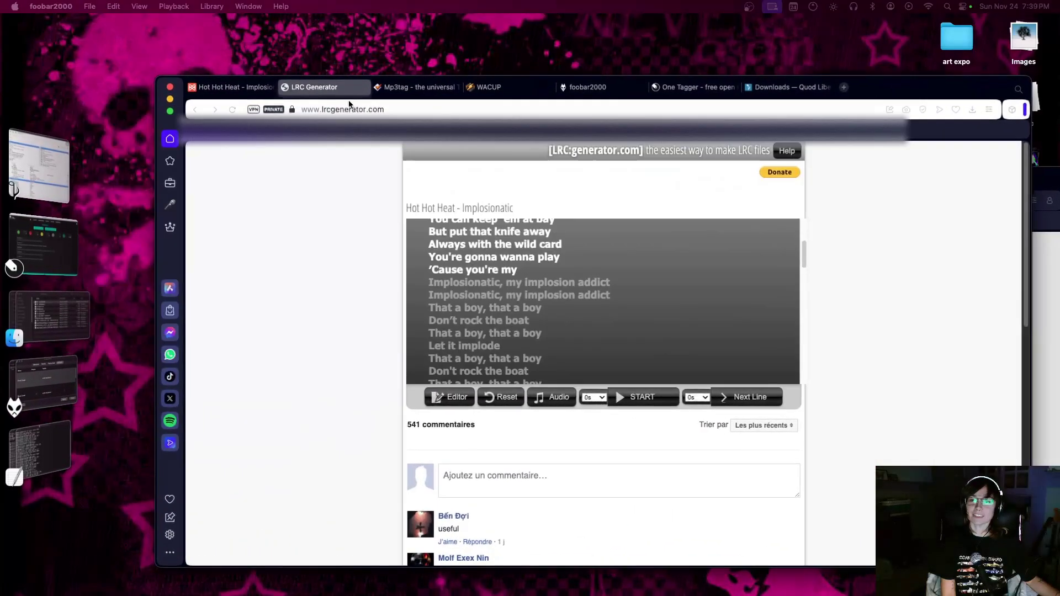
left_click(844, 88)
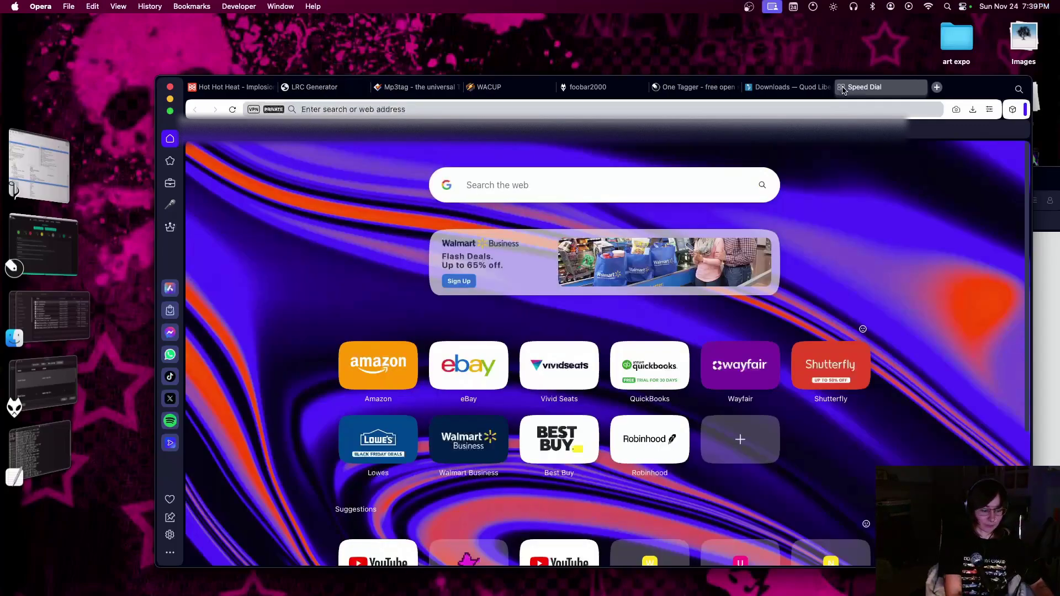
type("shiony toy ")
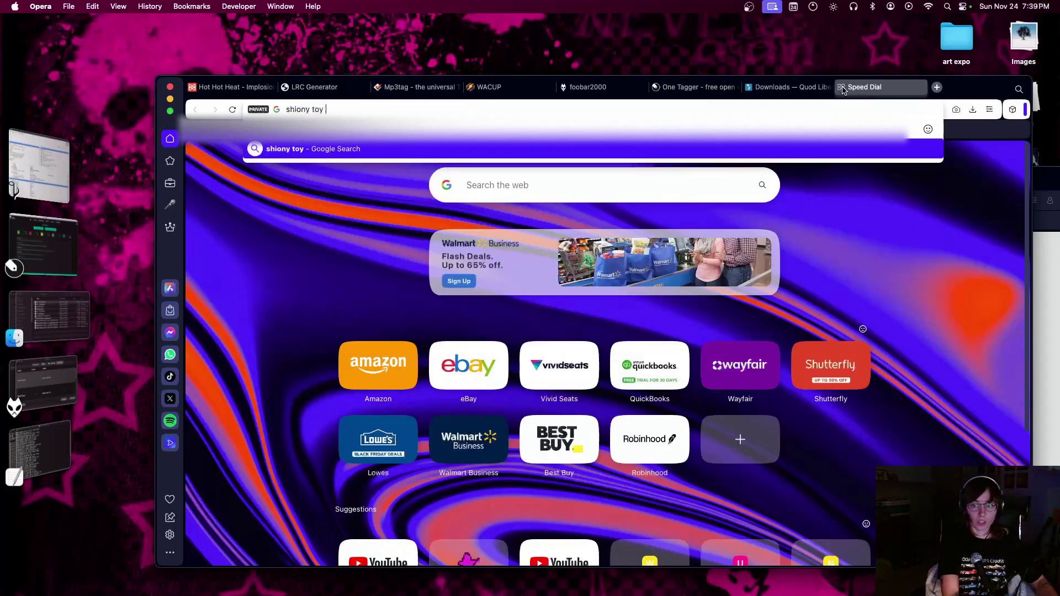
type("guns le disko")
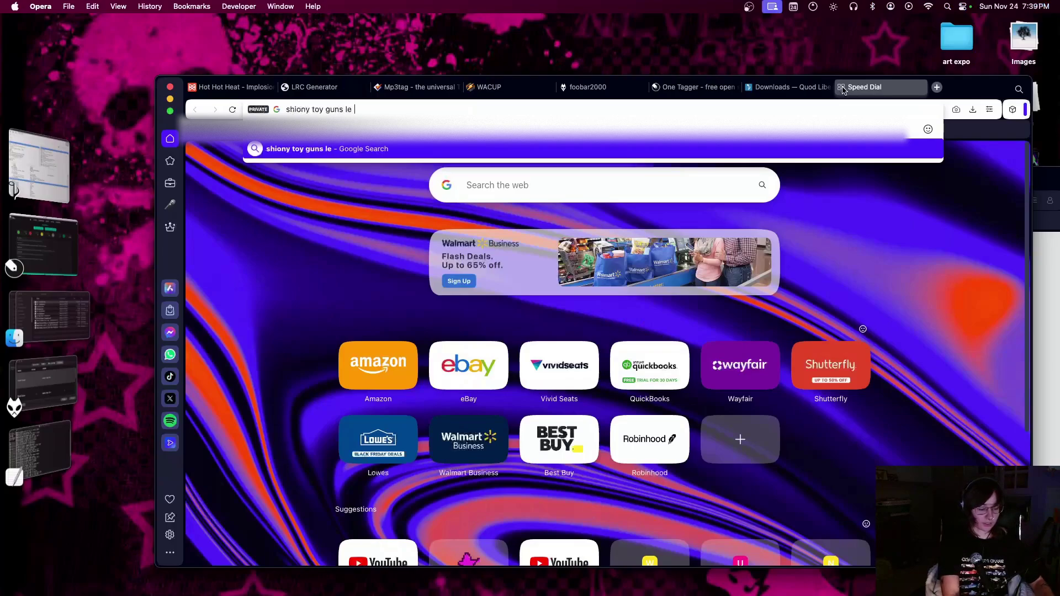
key("Return")
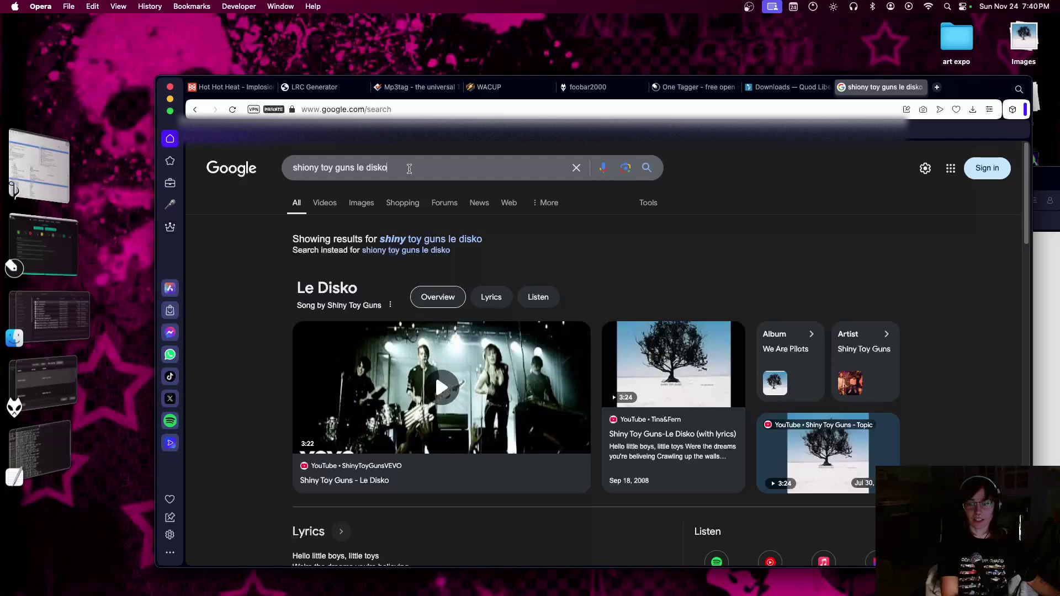
type("cover")
key("Return")
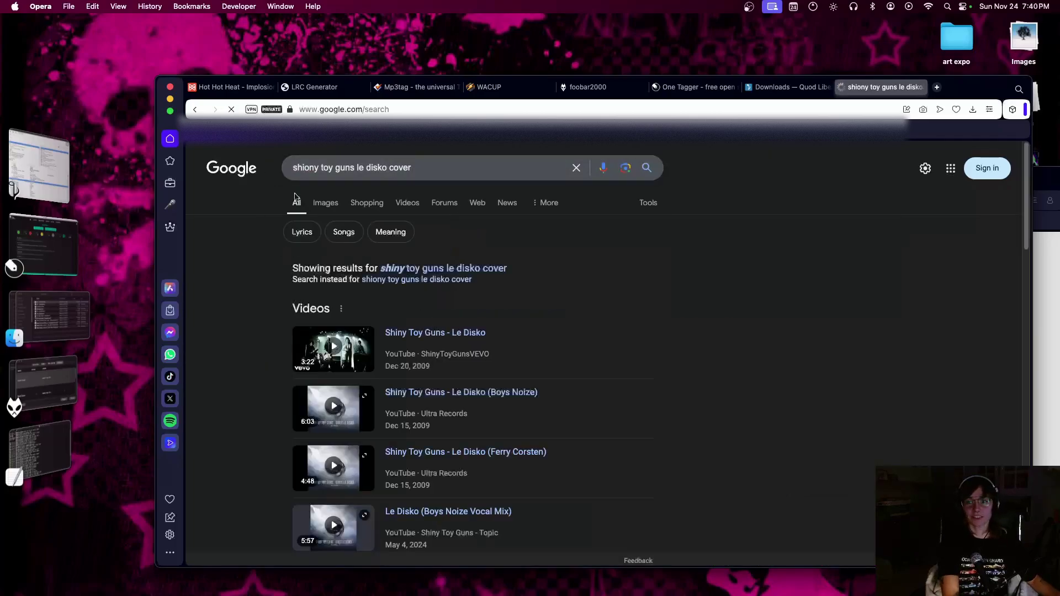
Open the Spotify tree cover in Images and drag its preview out of the browser
left_click(327, 203)
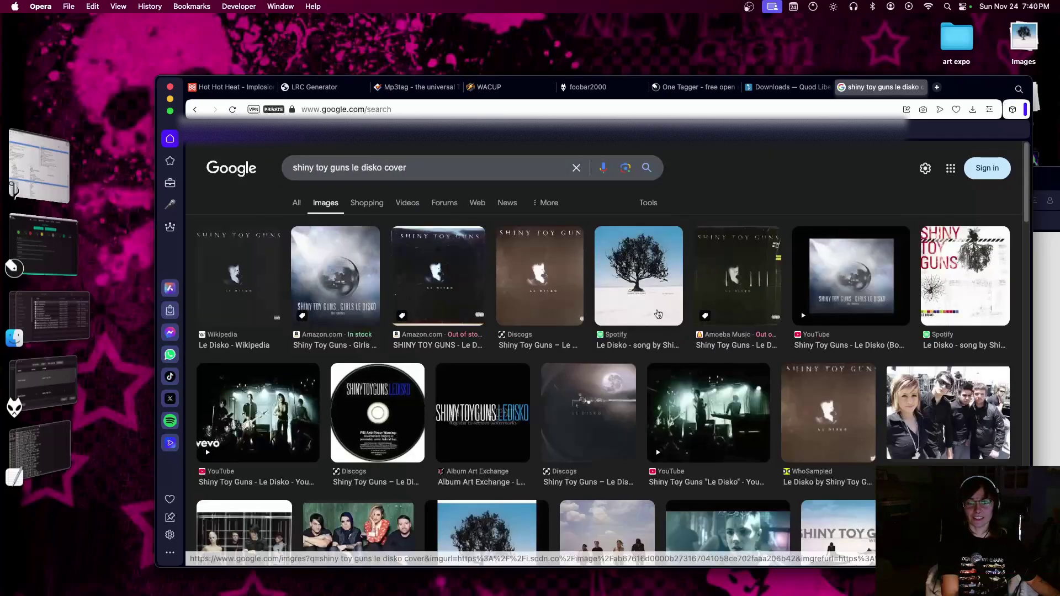
left_click(659, 314)
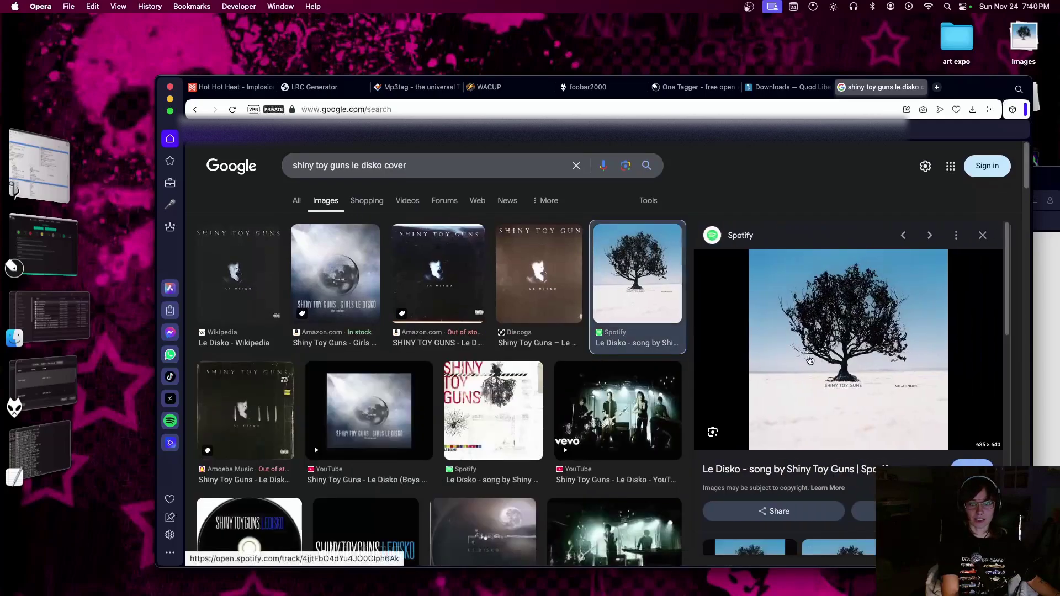
left_click_drag(848, 348, 765, 35)
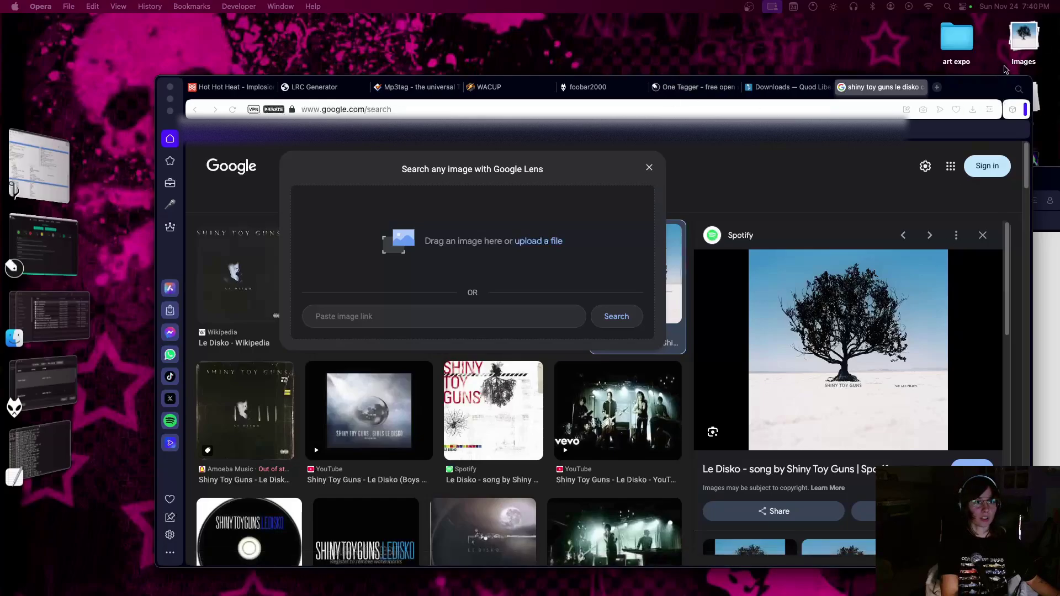
left_click(1048, 90)
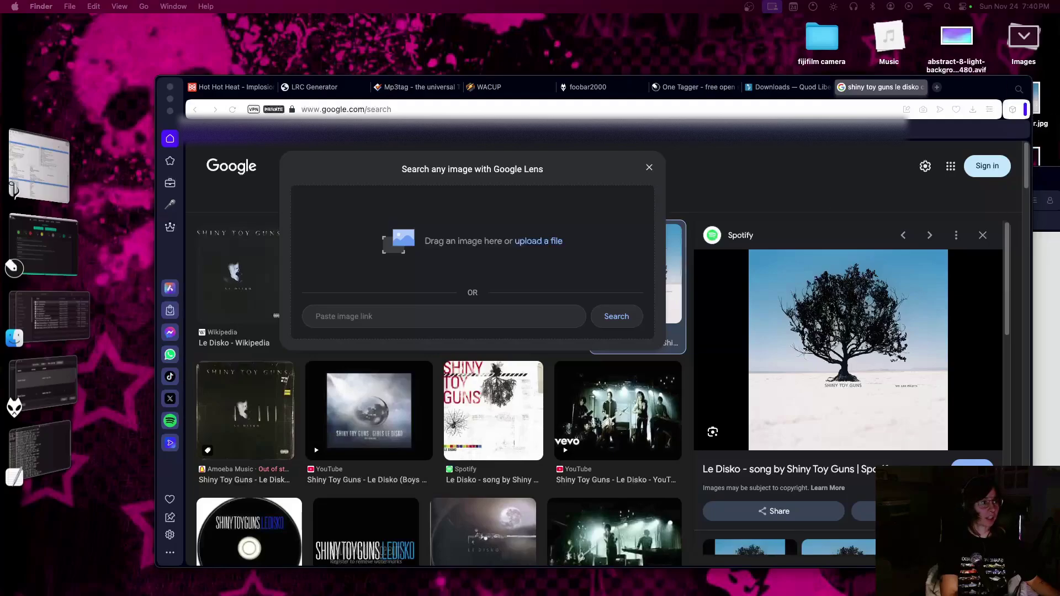
Rename the new ab676… JPEG in Downloads to 'lediskocover'
left_click(942, 318)
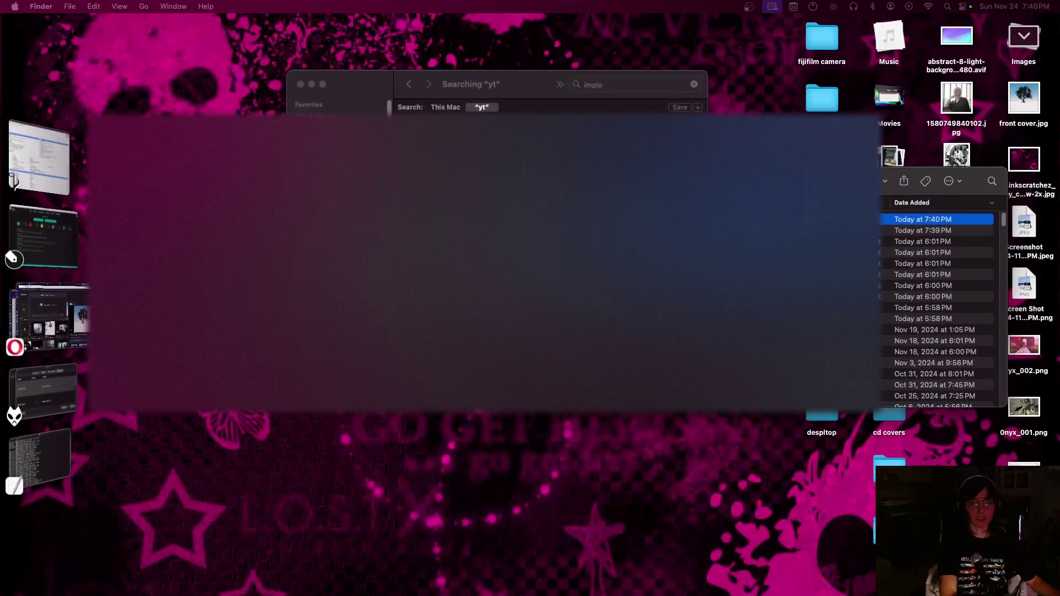
left_click(996, 406)
left_click_drag(996, 406, 842, 369)
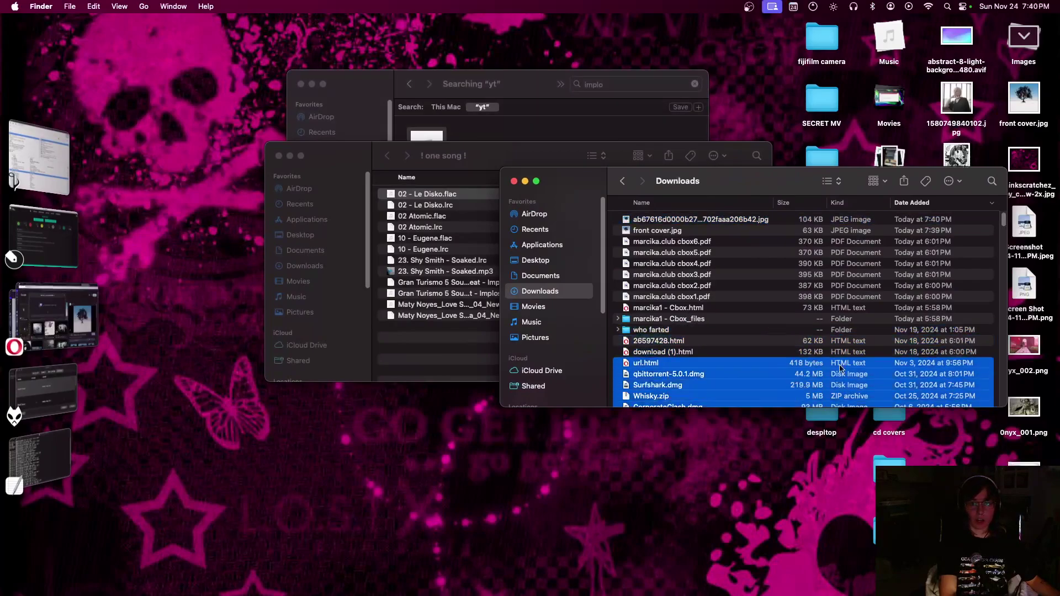
left_click(648, 232)
left_click(662, 222)
right_click(644, 224)
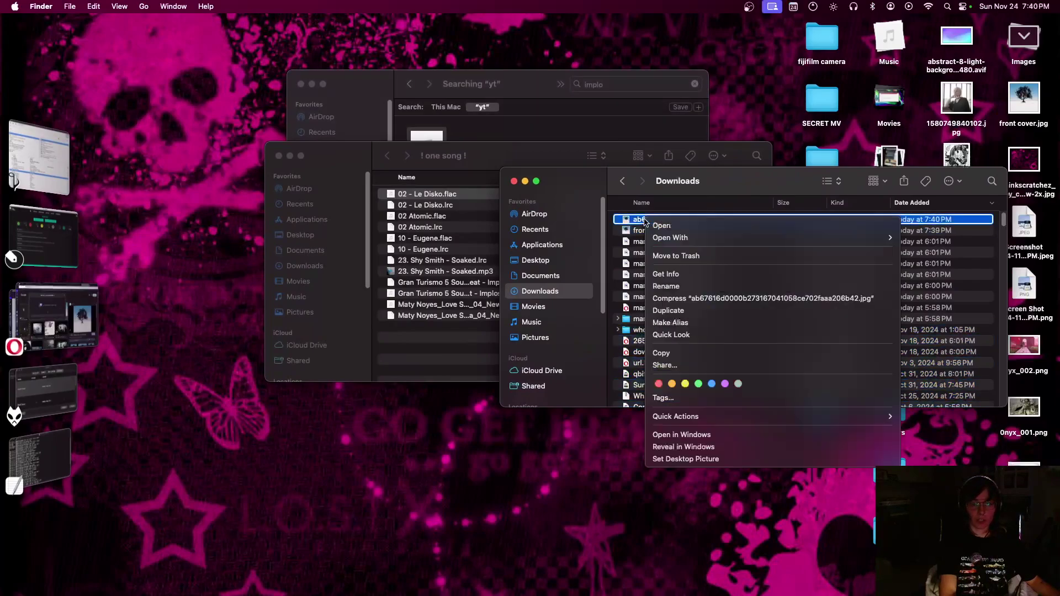
left_click(672, 287)
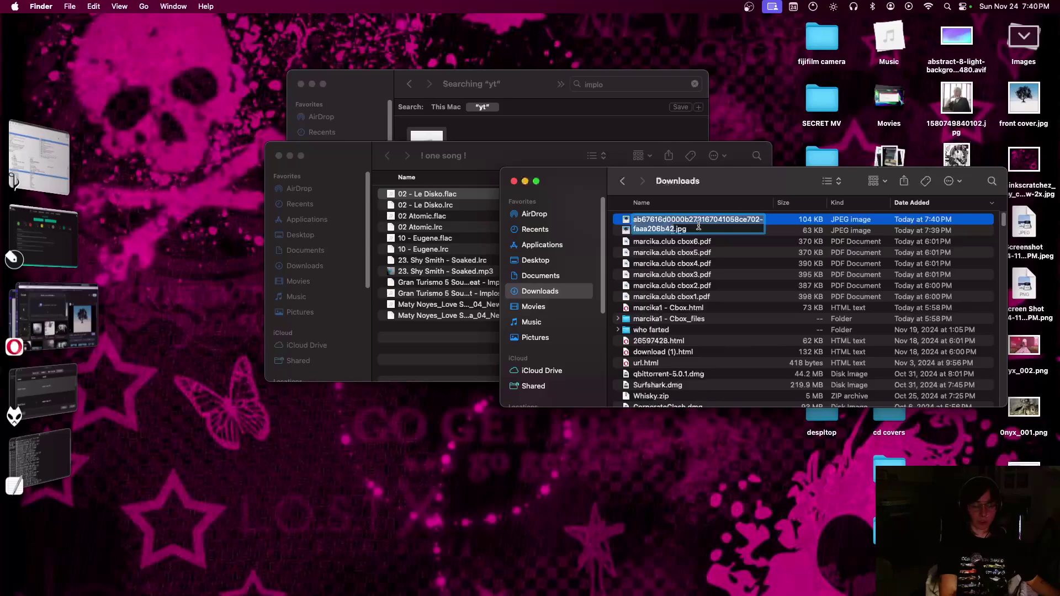
type("ledisko")
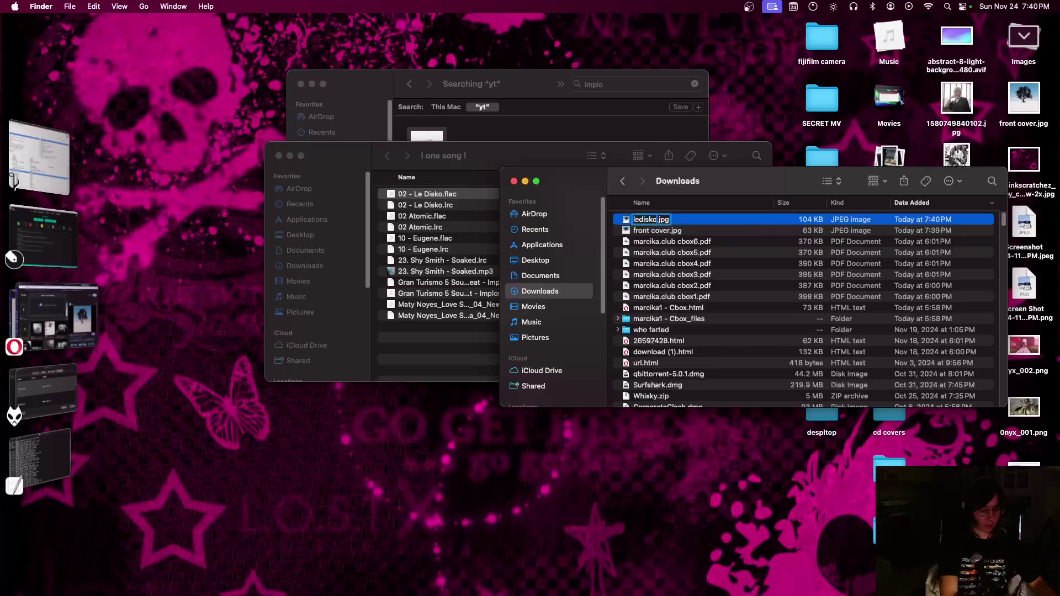
type("cover")
key("Return")
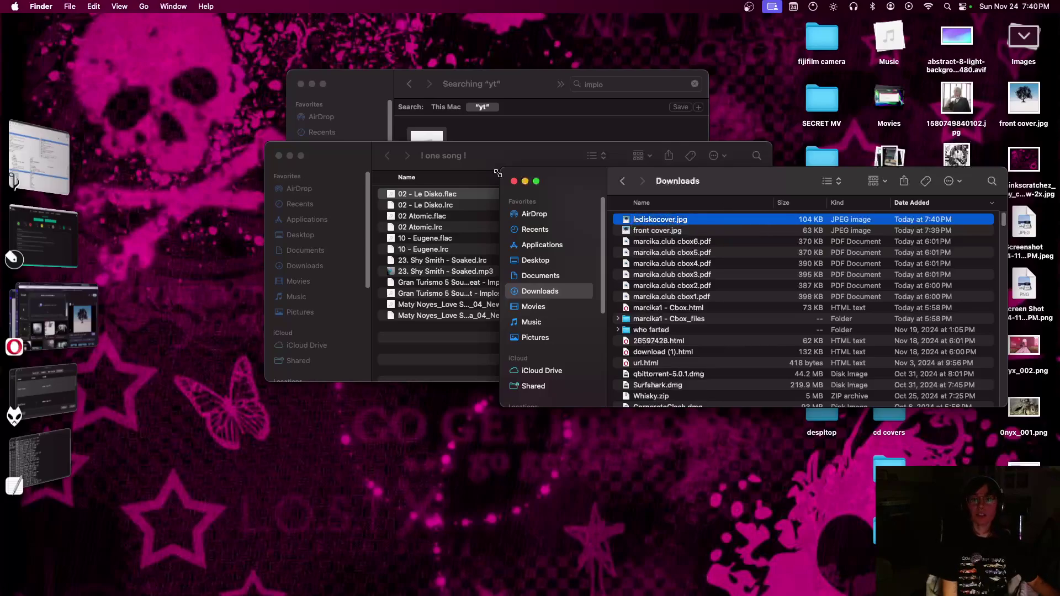
left_click(489, 129)
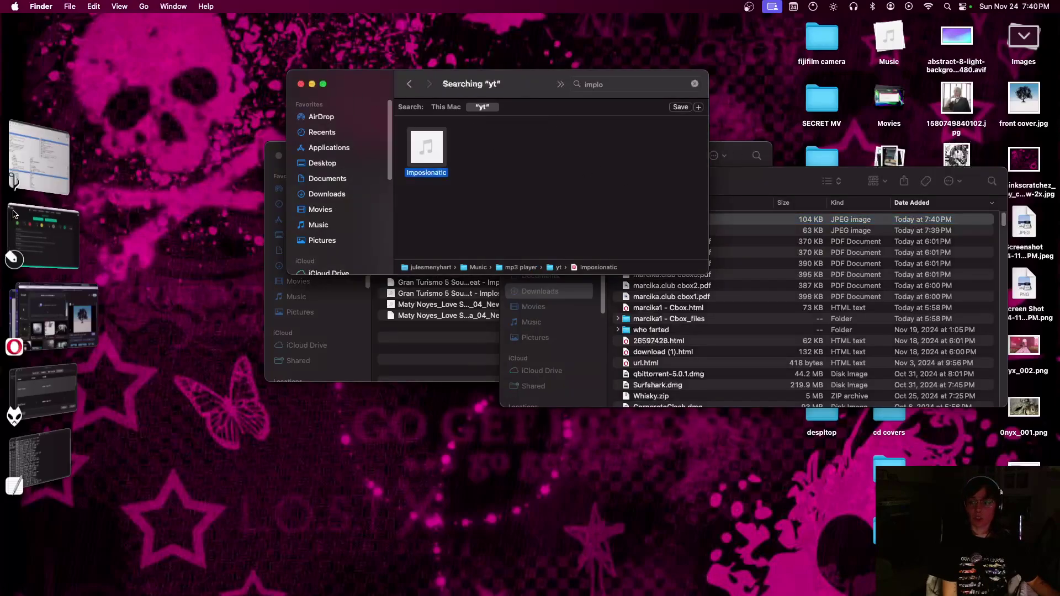
Add lediskocover.jpg from Downloads as Le Disko's front cover, apply, and close Properties
mouse_move(650, 595)
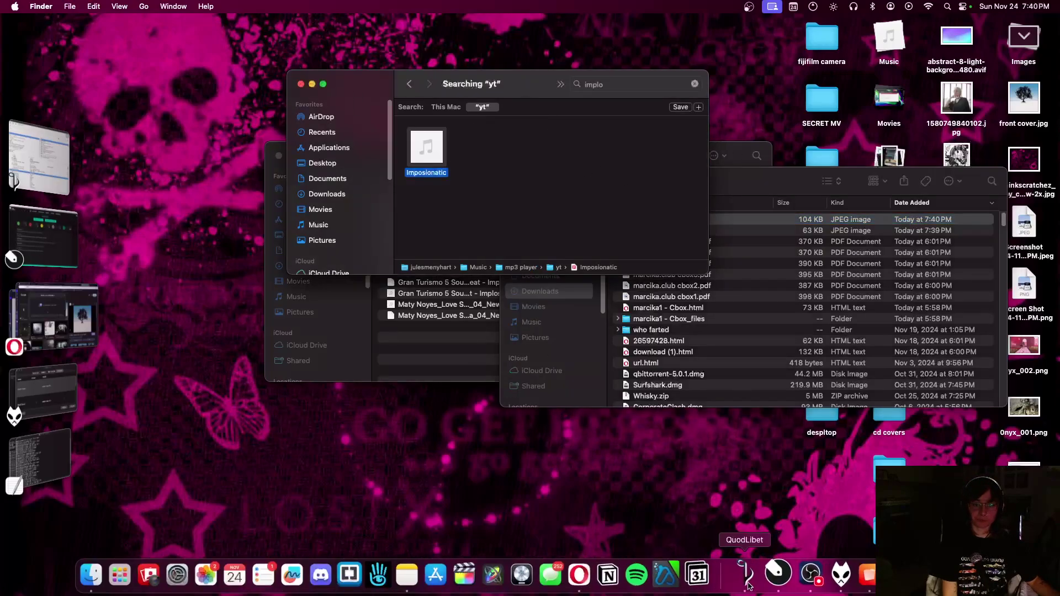
left_click(832, 580)
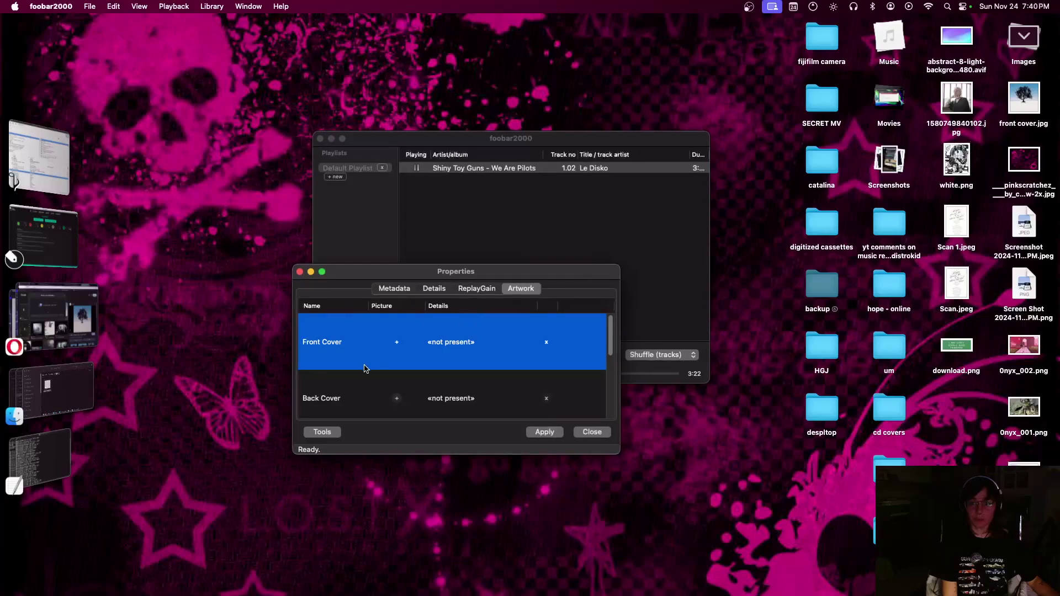
left_click(397, 343)
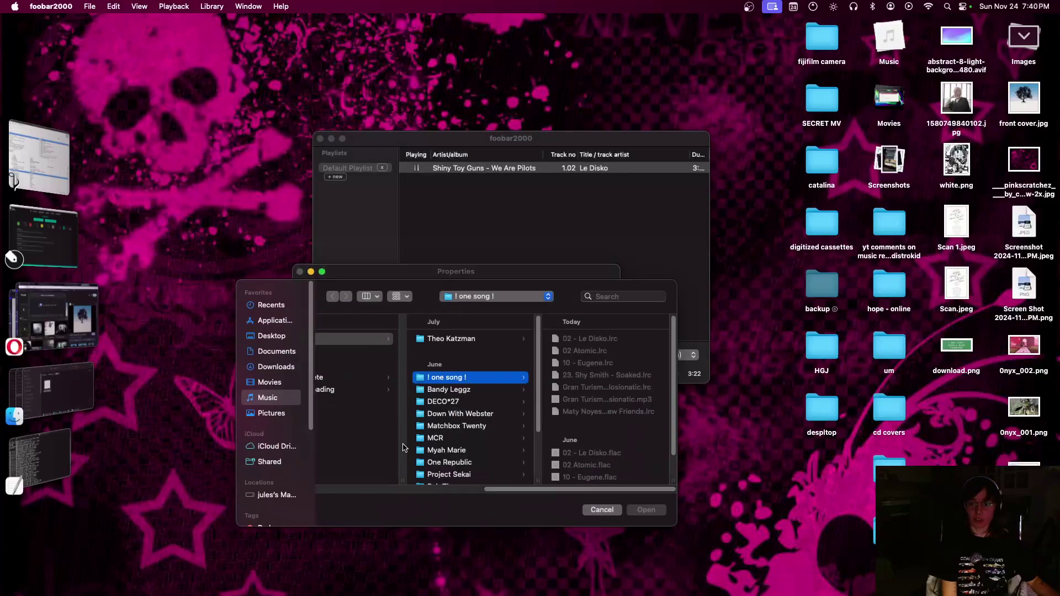
left_click(274, 368)
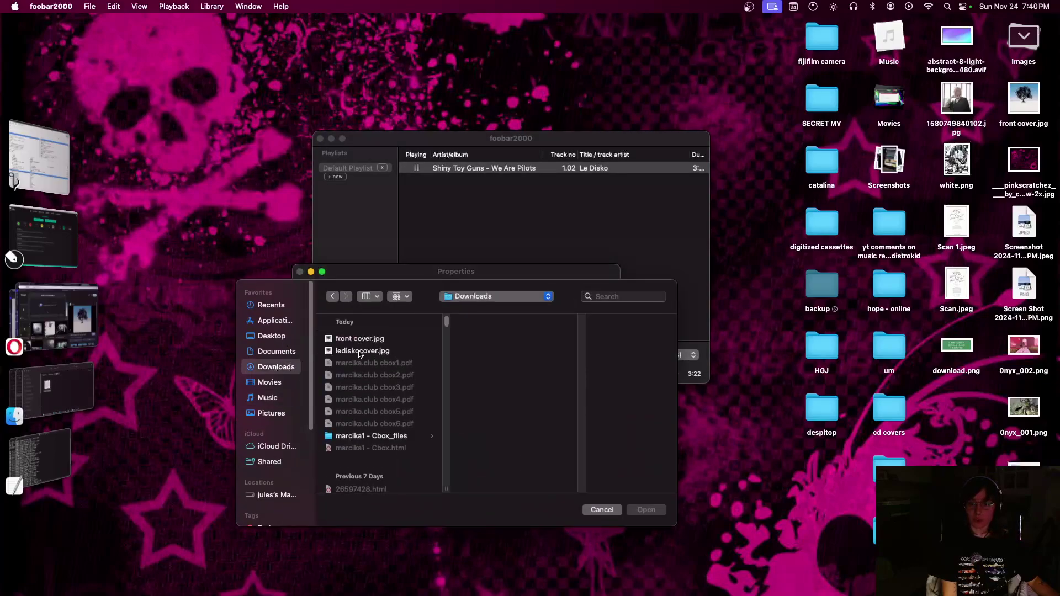
left_click(359, 352)
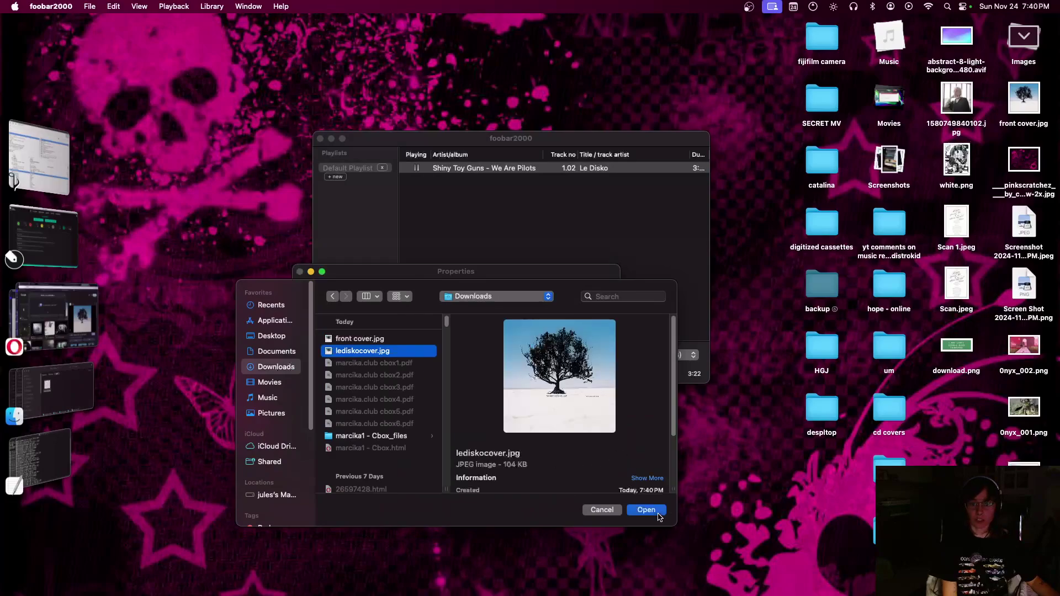
left_click(646, 510)
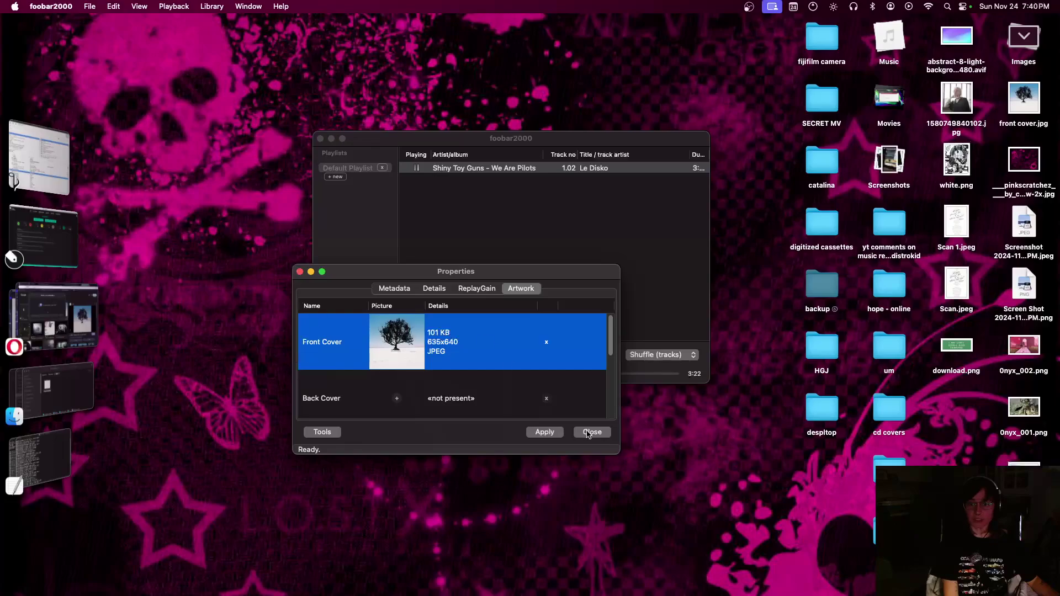
left_click(552, 433)
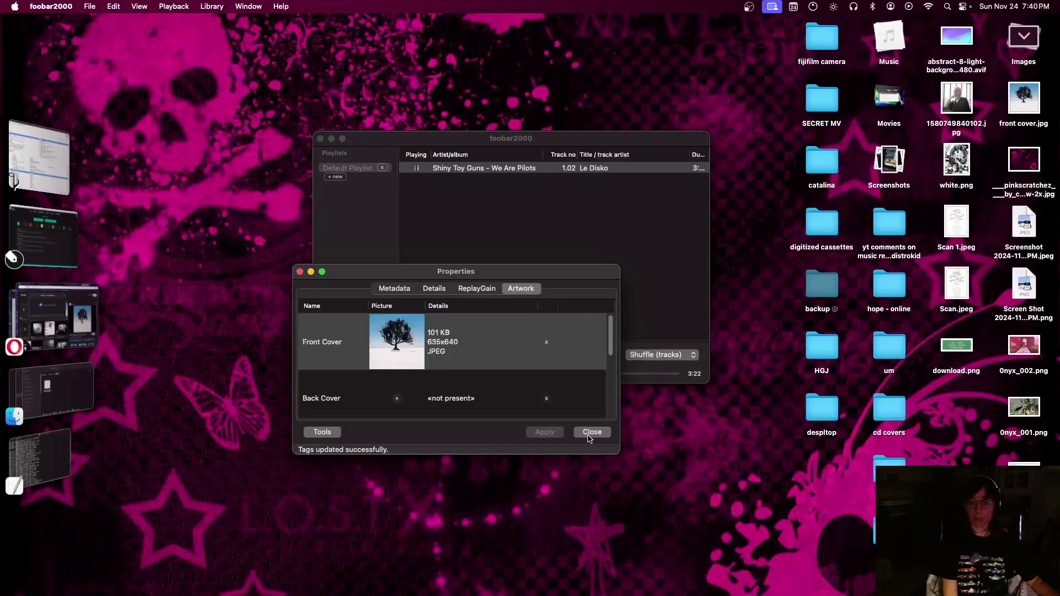
left_click(591, 433)
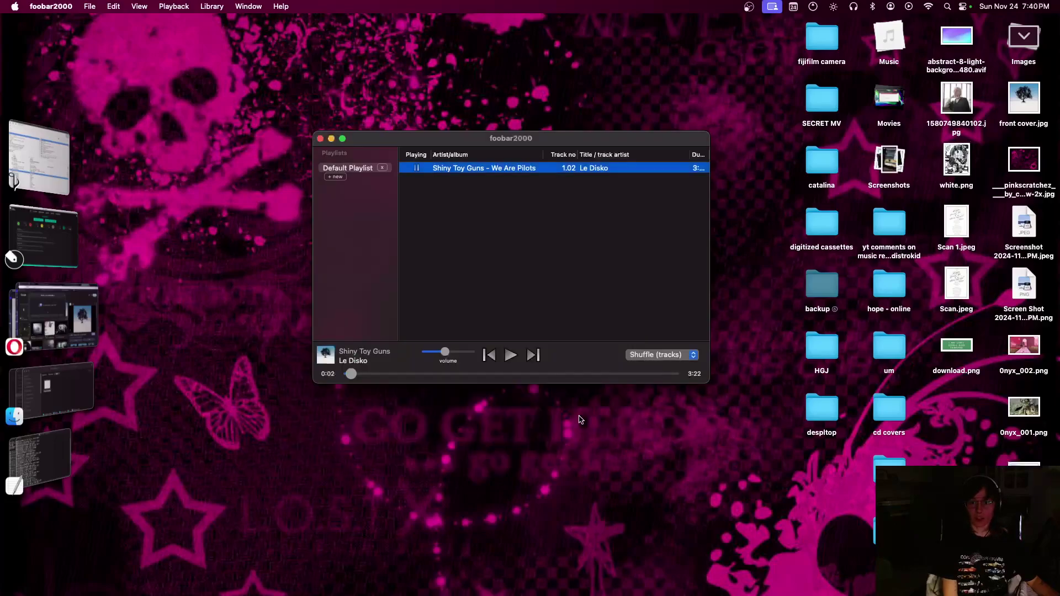
In the song folder, open Get Info for 02 - Le Disko.flac and scroll through its details
left_click(52, 390)
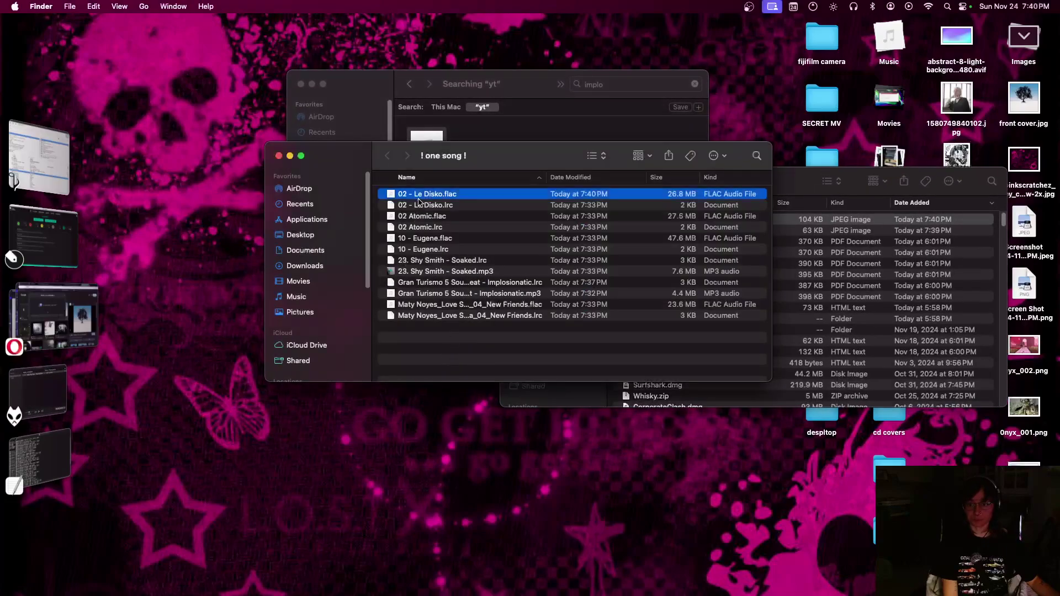
right_click(419, 196)
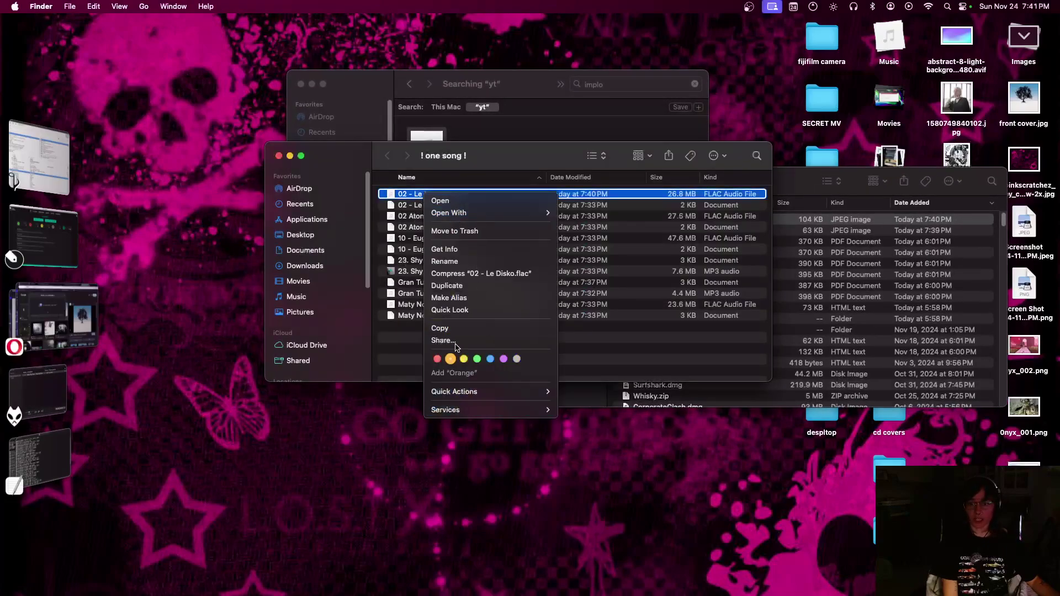
left_click(444, 249)
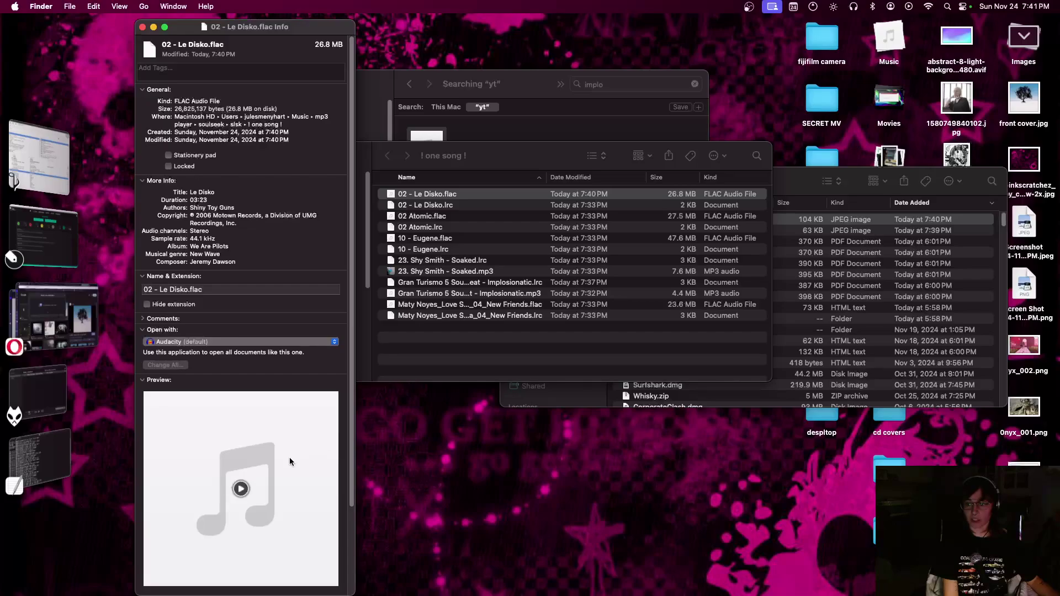
scroll(341, 420, "down", 4)
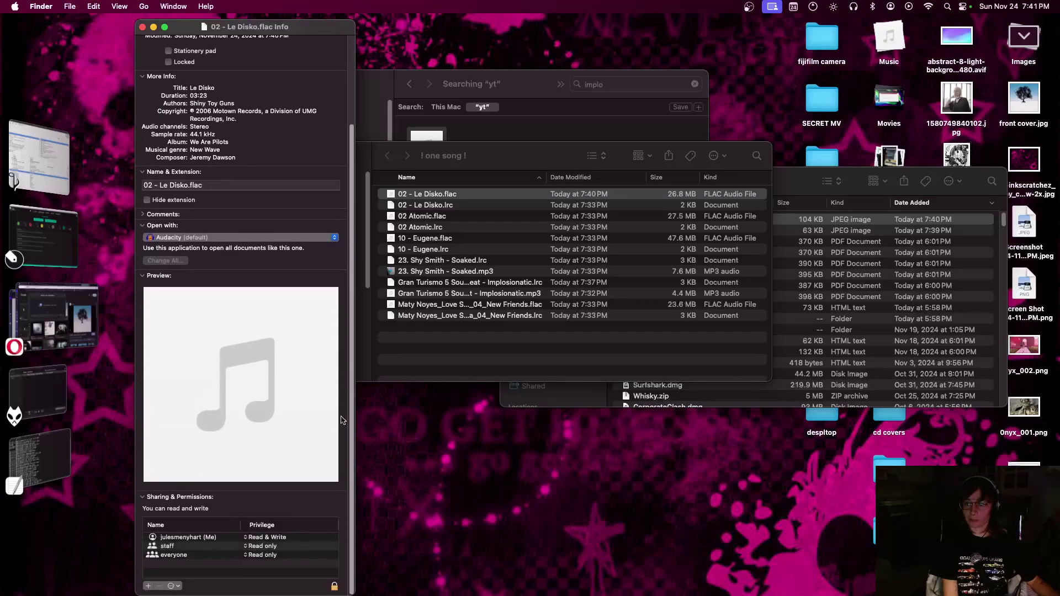
scroll(235, 183, "up", 4)
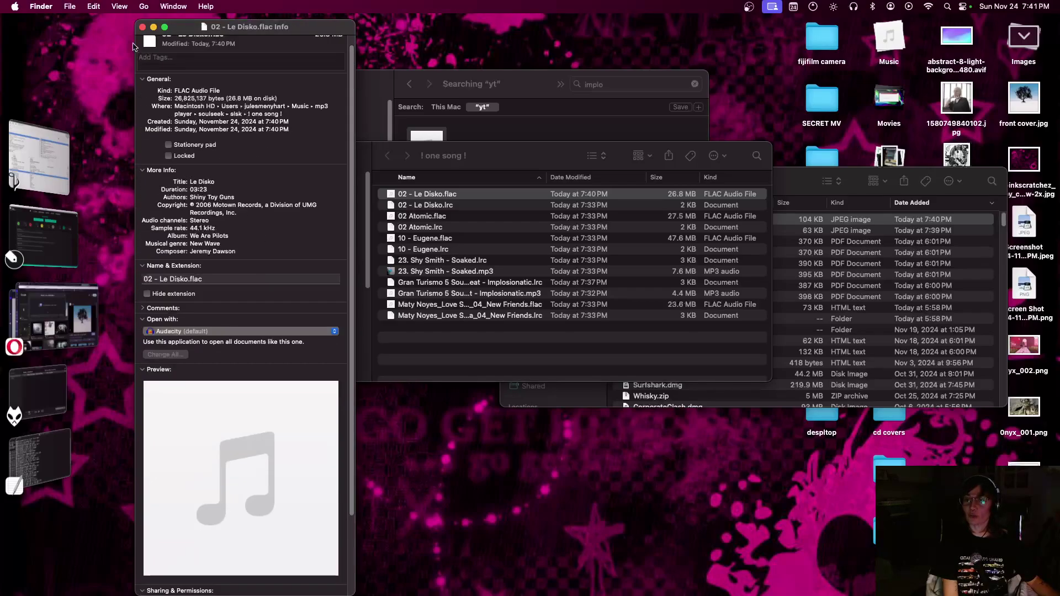
Close the Get Info window, then move the foobar2000 window up-left and enlarge it
left_click(143, 27)
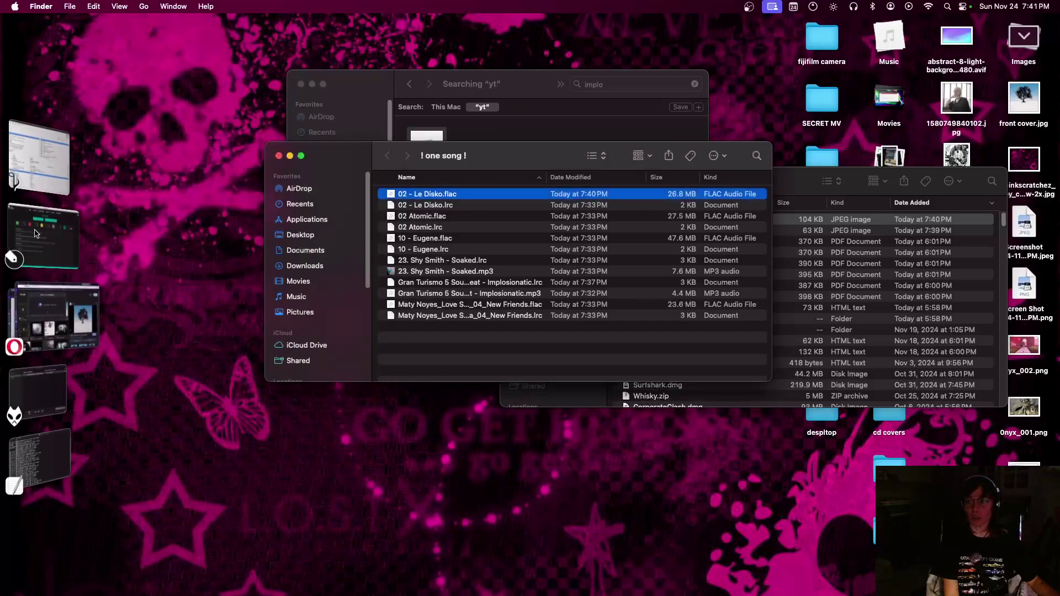
left_click(37, 393)
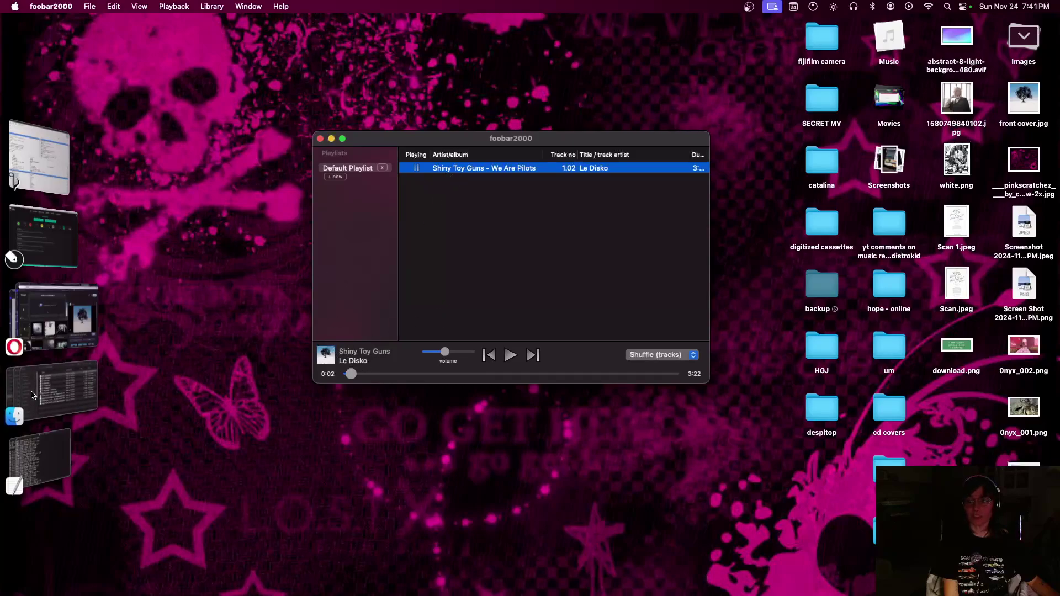
left_click_drag(437, 144, 365, 70)
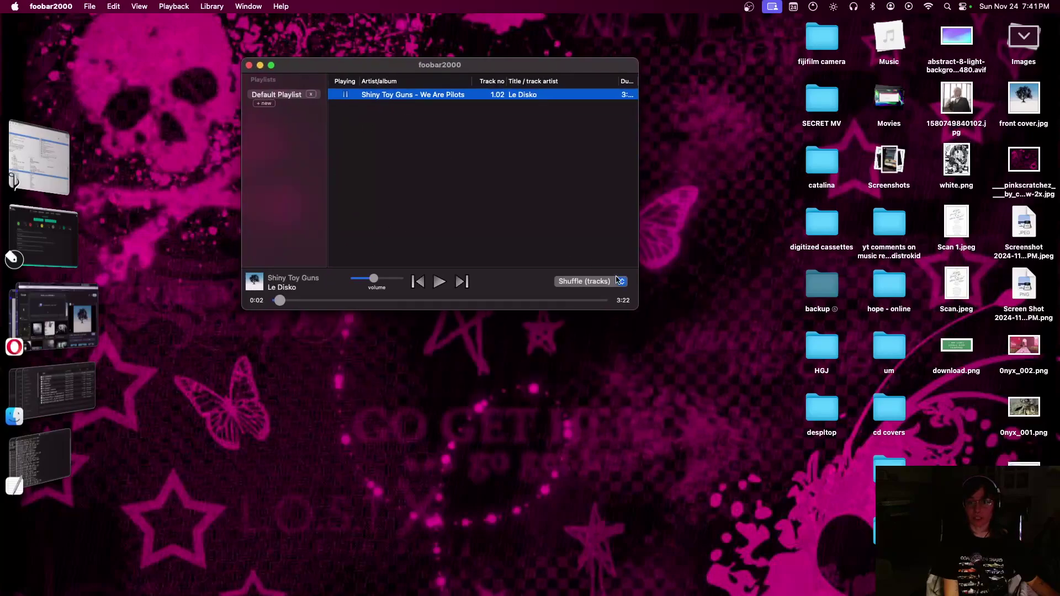
left_click_drag(640, 308, 773, 474)
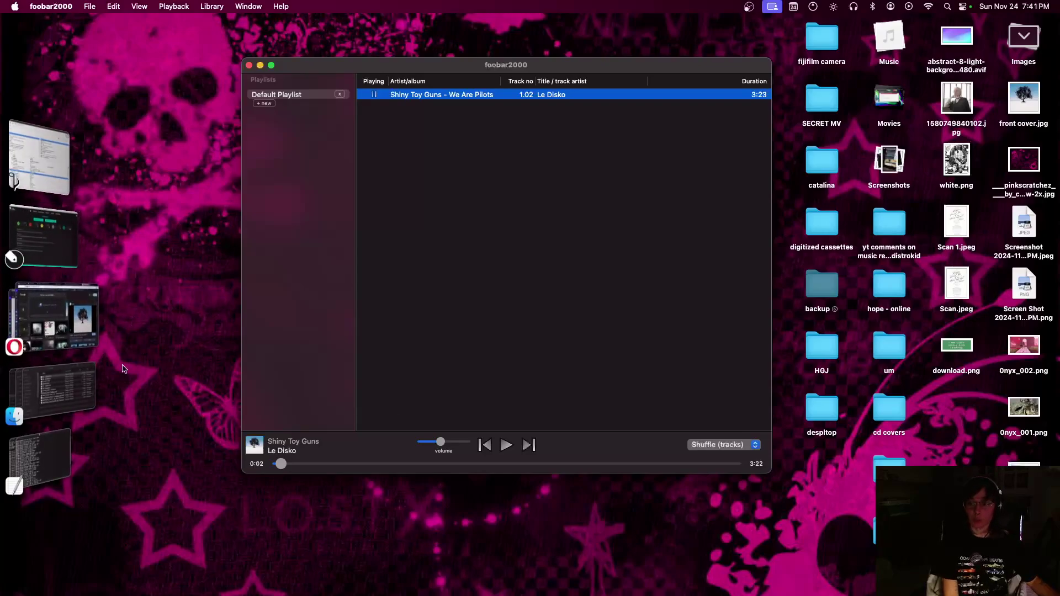
Bring Opera forward and view the Mp3tag website, briefly highlighting its heading
left_click(37, 299)
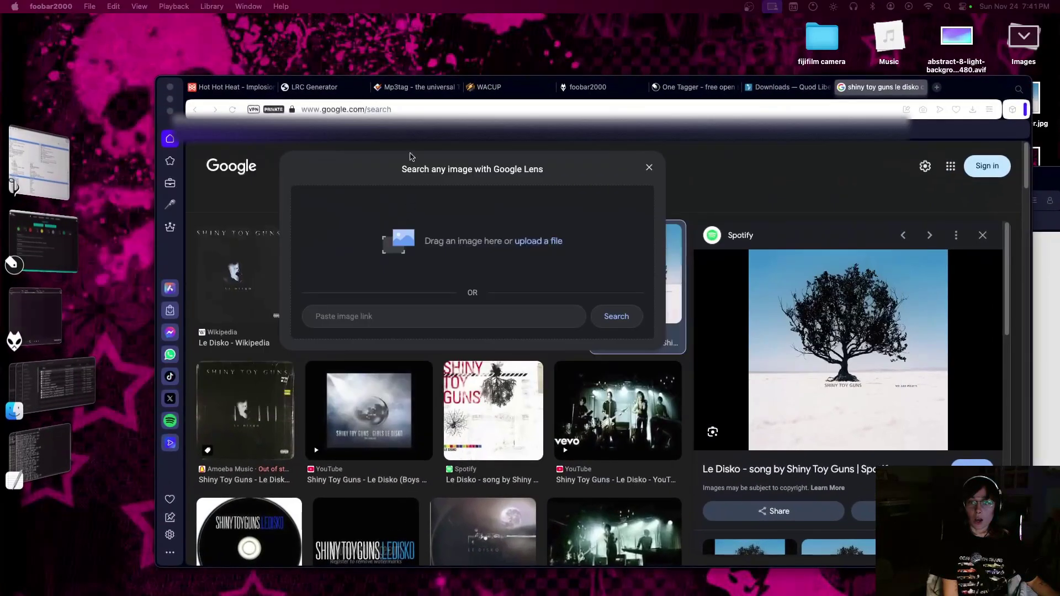
left_click(422, 87)
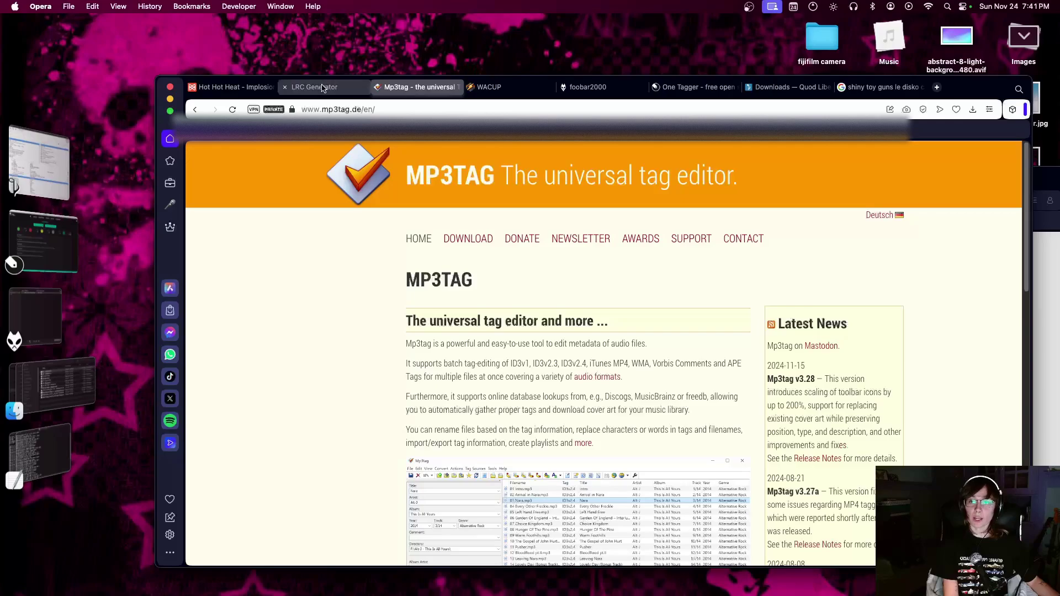
left_click_drag(403, 279, 459, 298)
left_click(407, 282)
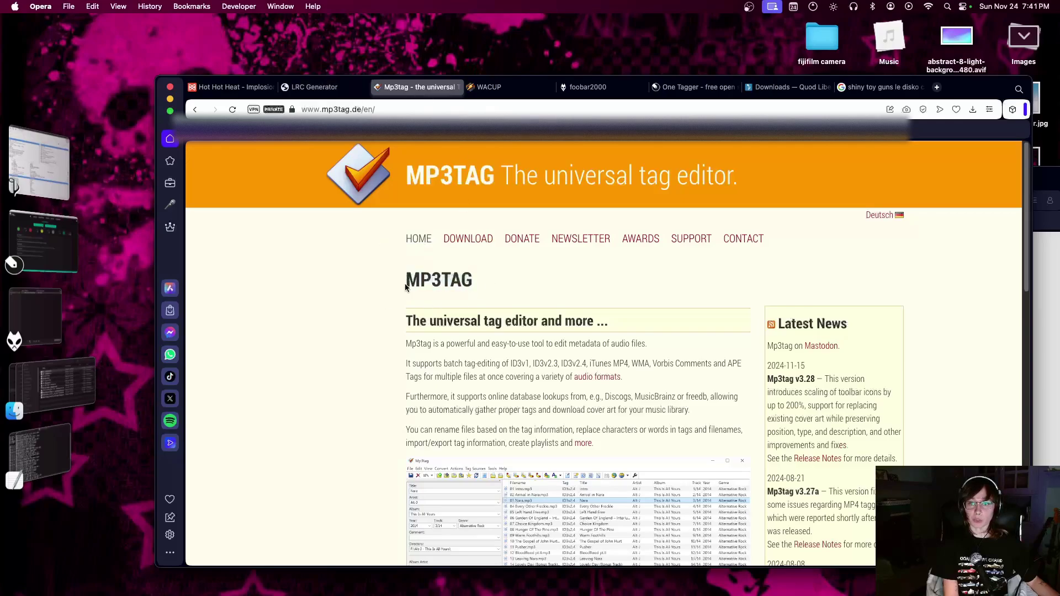
Look over the WACUP site's heading, then go to the foobar2000 homepage
left_click(504, 89)
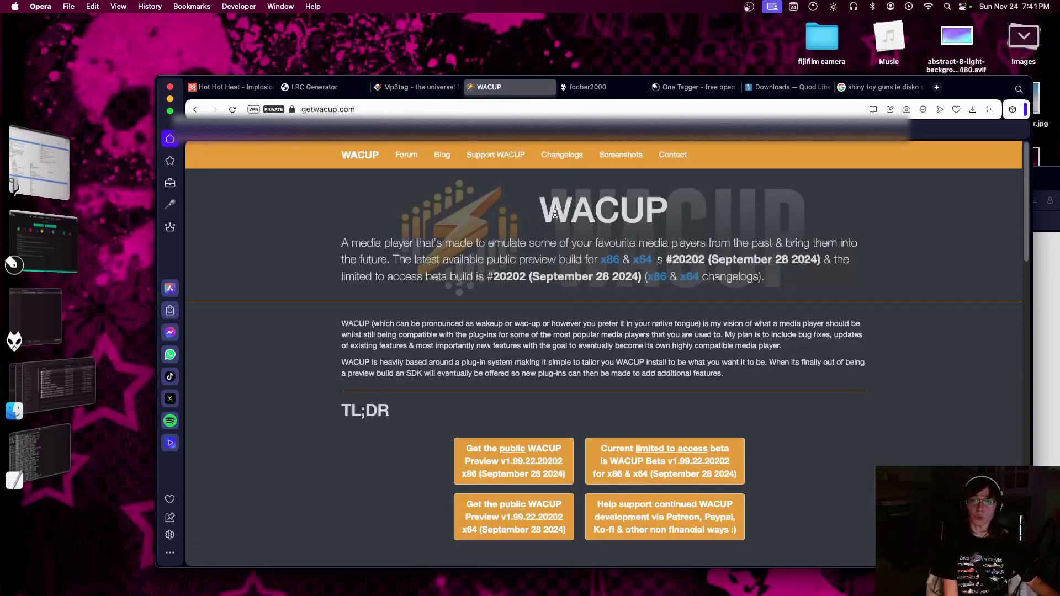
left_click_drag(533, 213, 722, 225)
left_click(659, 203)
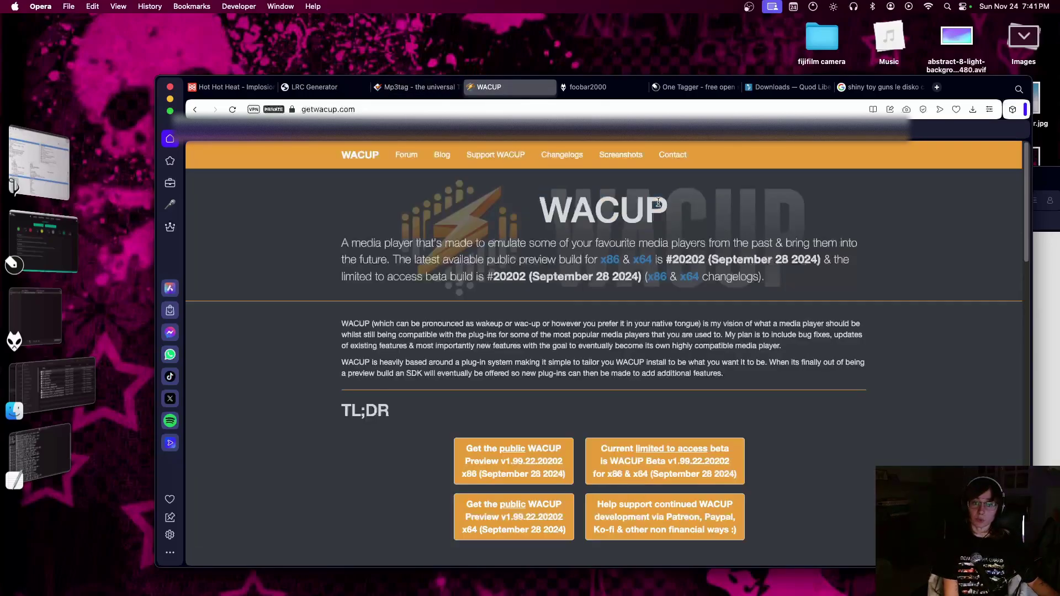
left_click_drag(554, 208, 690, 206)
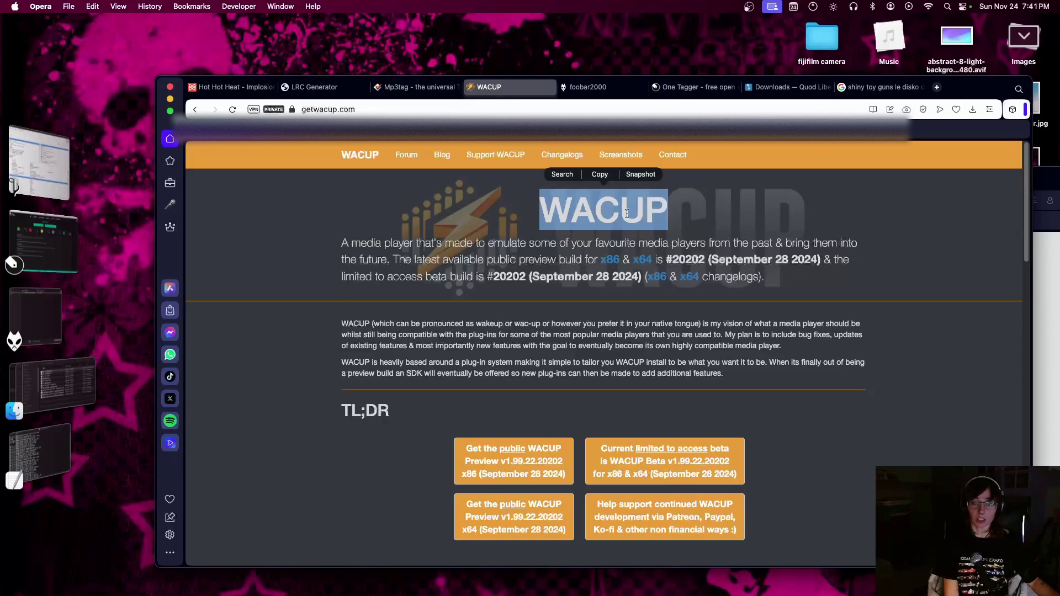
left_click(691, 206)
left_click_drag(540, 216, 709, 208)
left_click(710, 207)
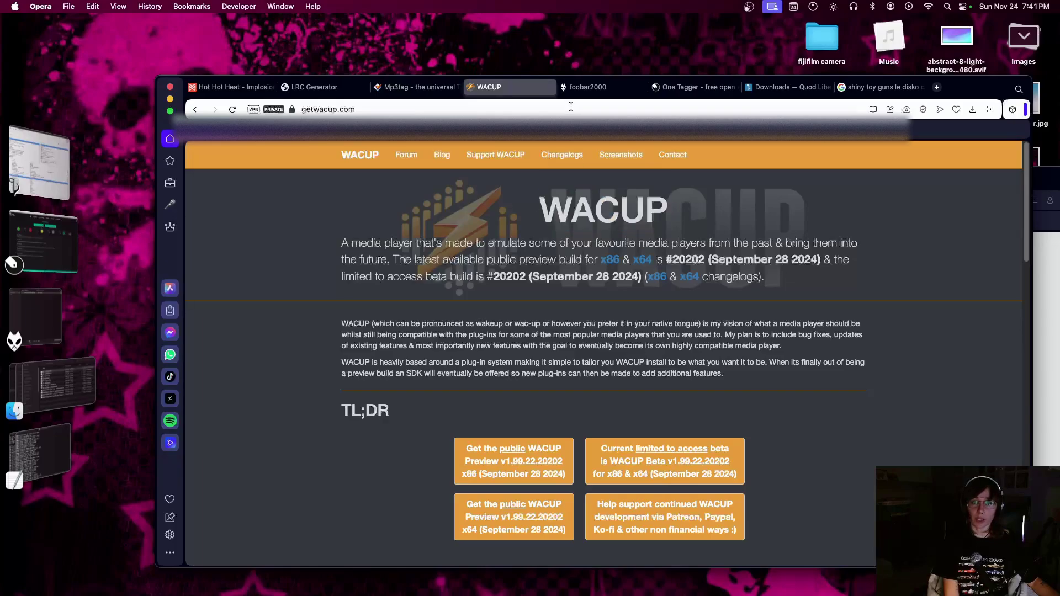
left_click(593, 88)
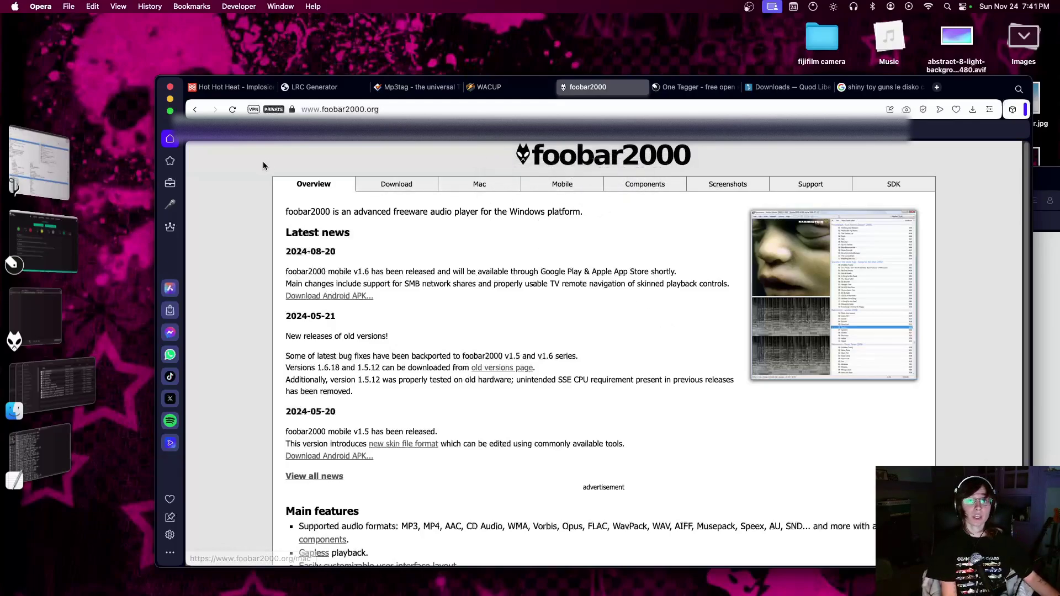
left_click(12, 199)
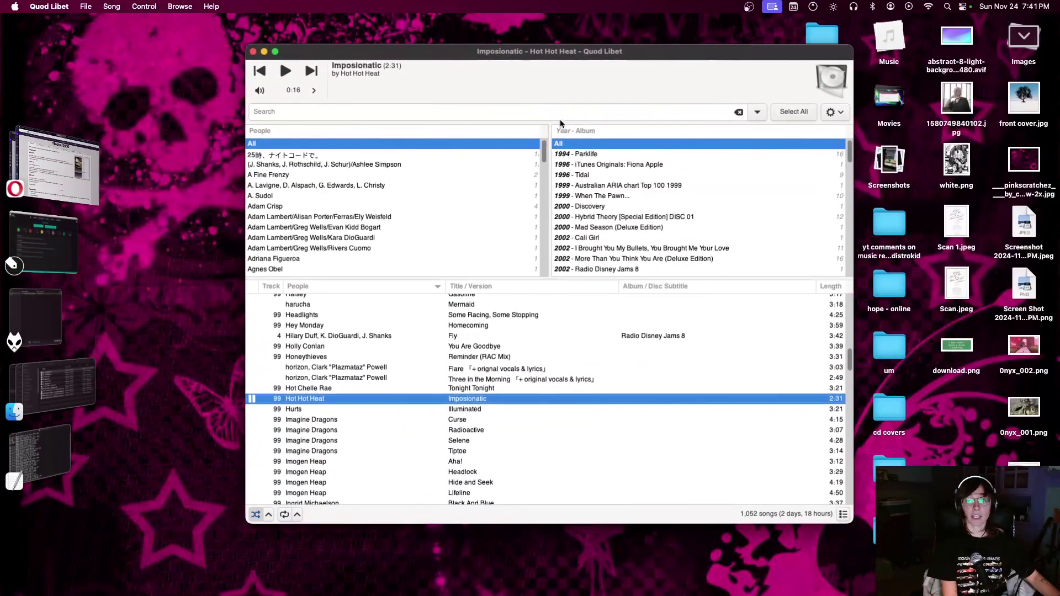
left_click(56, 171)
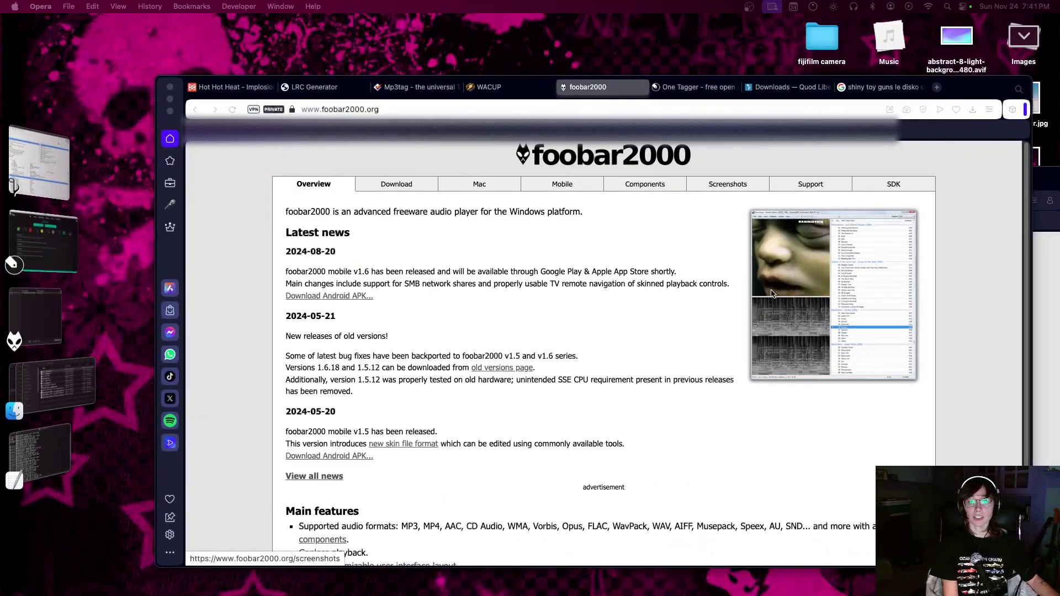
left_click(652, 186)
scroll(653, 464, "down", 10)
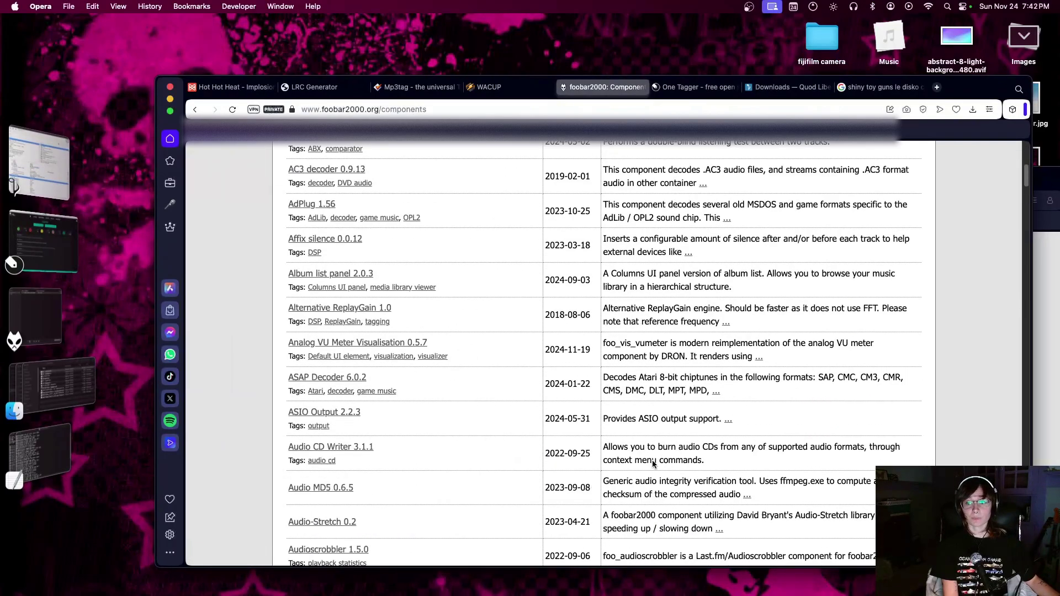
scroll(653, 464, "down", 20)
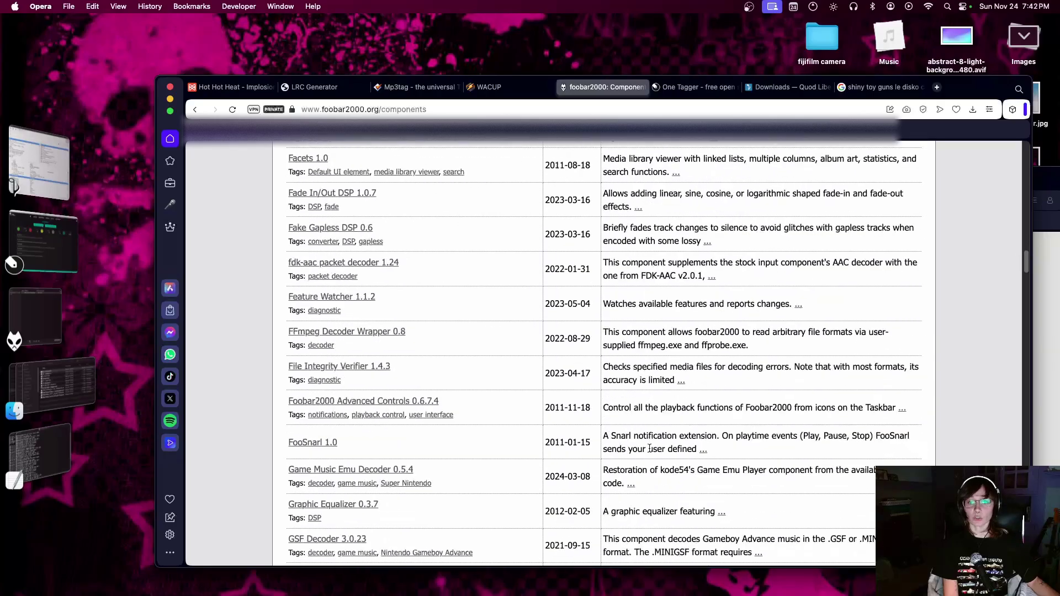
scroll(650, 449, "up", 8)
scroll(651, 449, "down", 20)
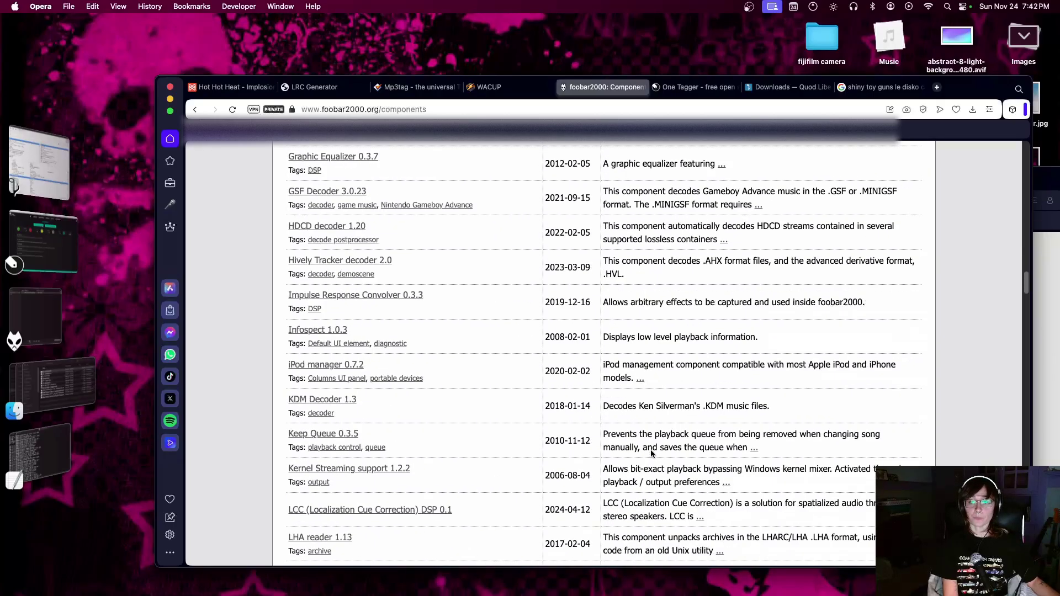
scroll(651, 450, "down", 10)
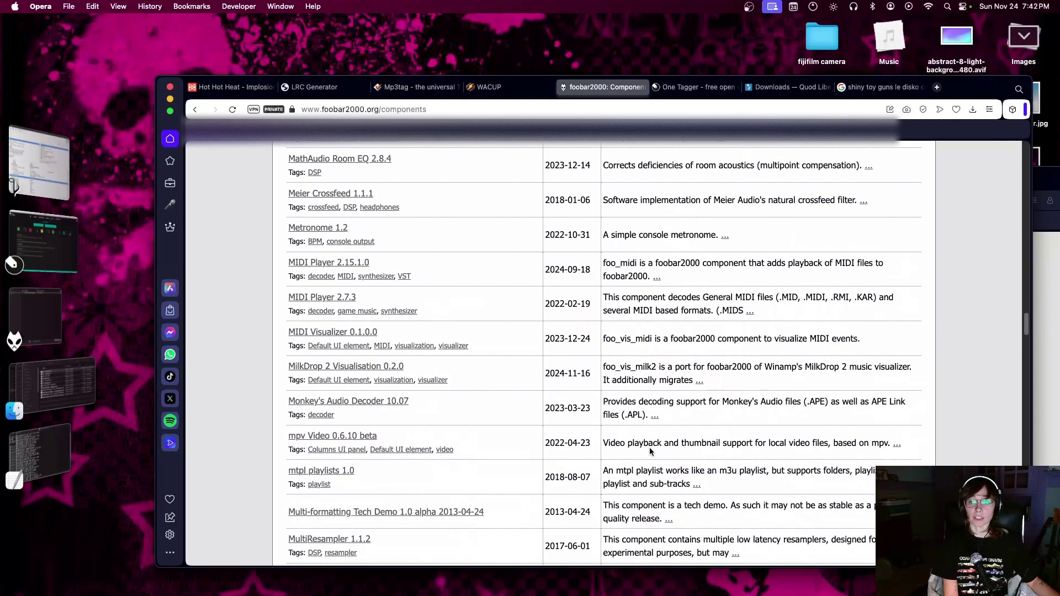
scroll(358, 480, "down", 10)
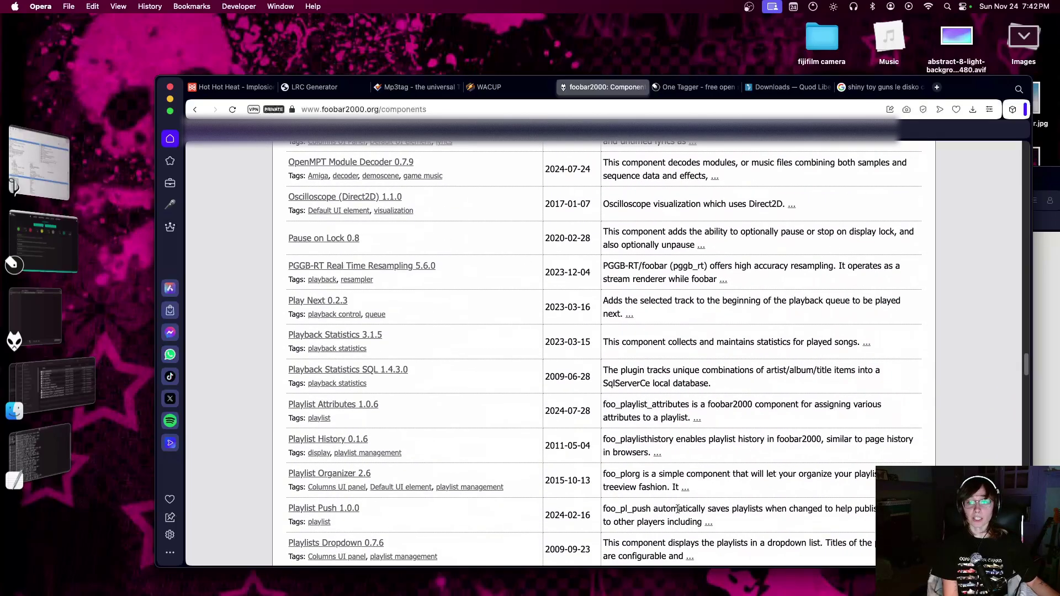
scroll(575, 518, "down", 15)
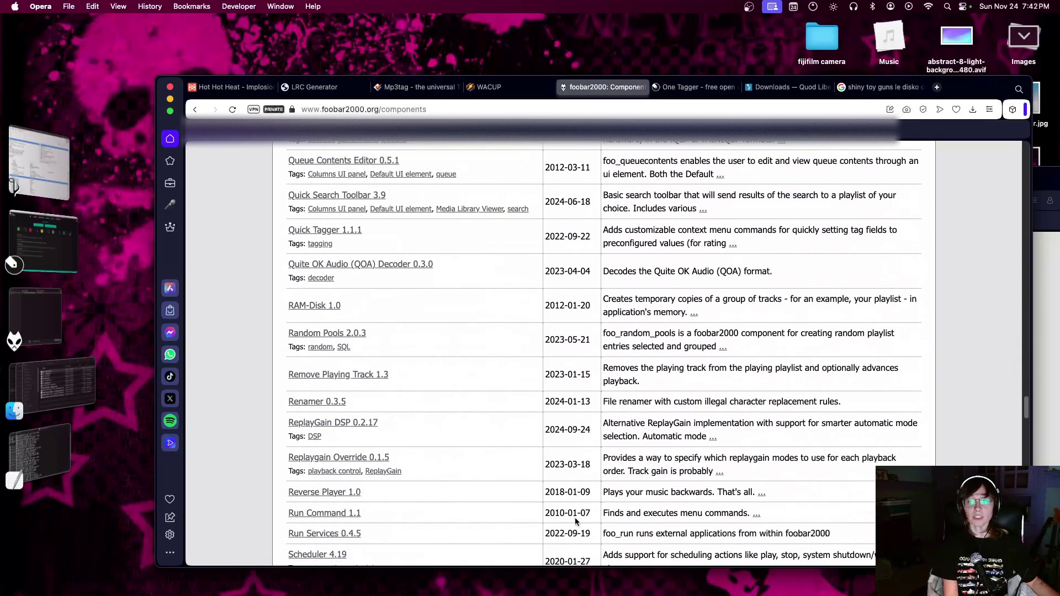
scroll(575, 519, "up", 20)
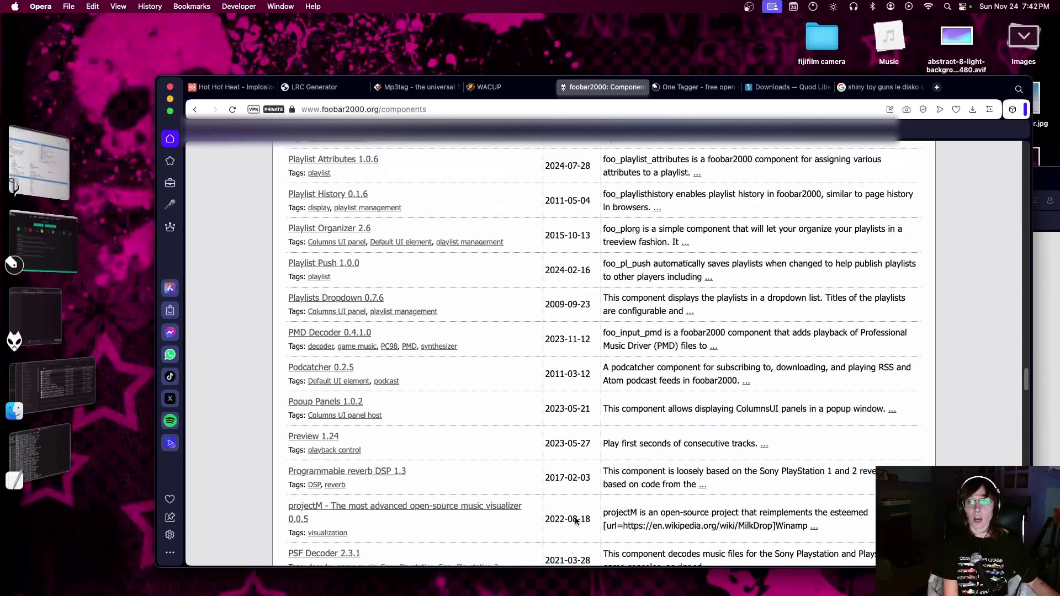
scroll(575, 517, "up", 10)
scroll(575, 518, "down", 20)
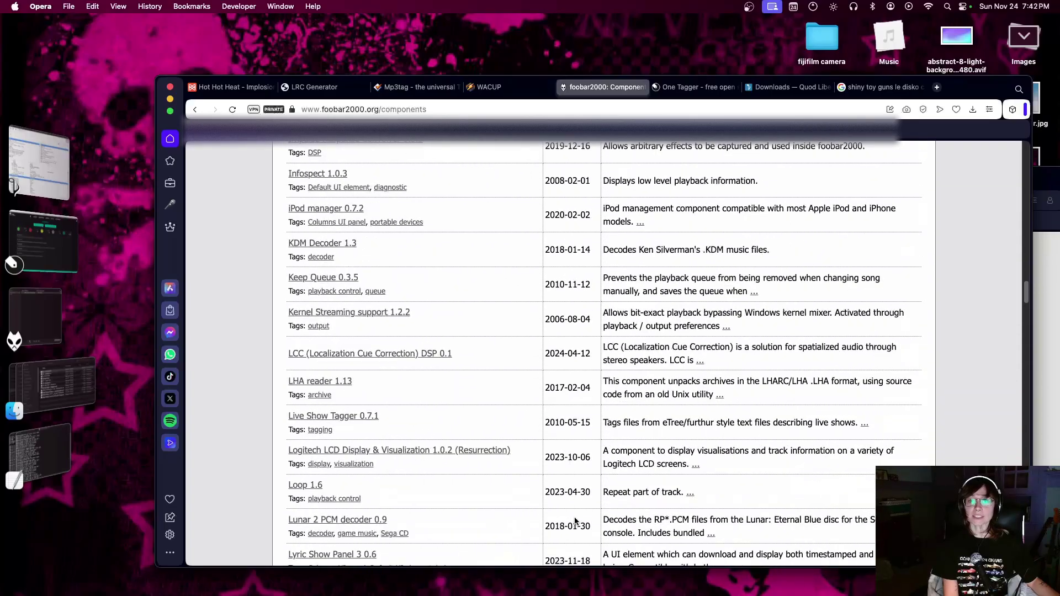
scroll(575, 516, "up", 8)
scroll(575, 516, "down", 20)
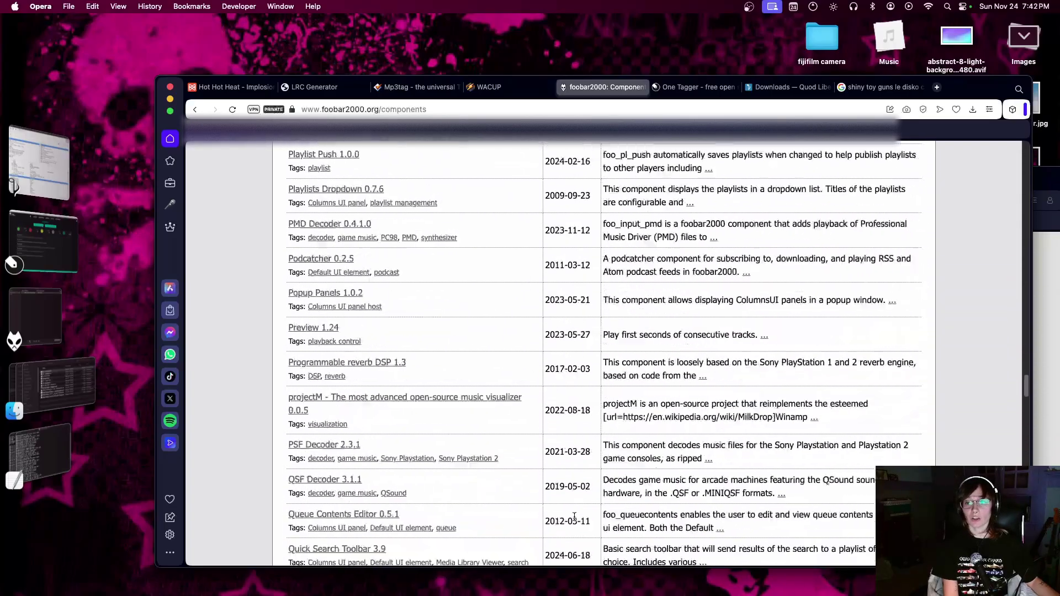
scroll(397, 396, "down", 20)
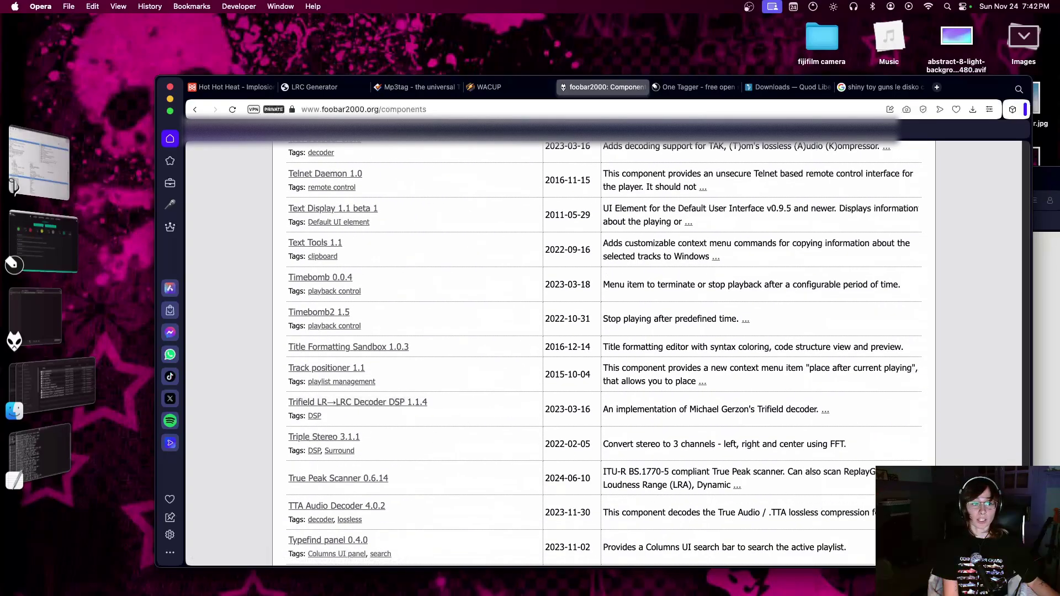
left_click_drag(1025, 502, 1005, 132)
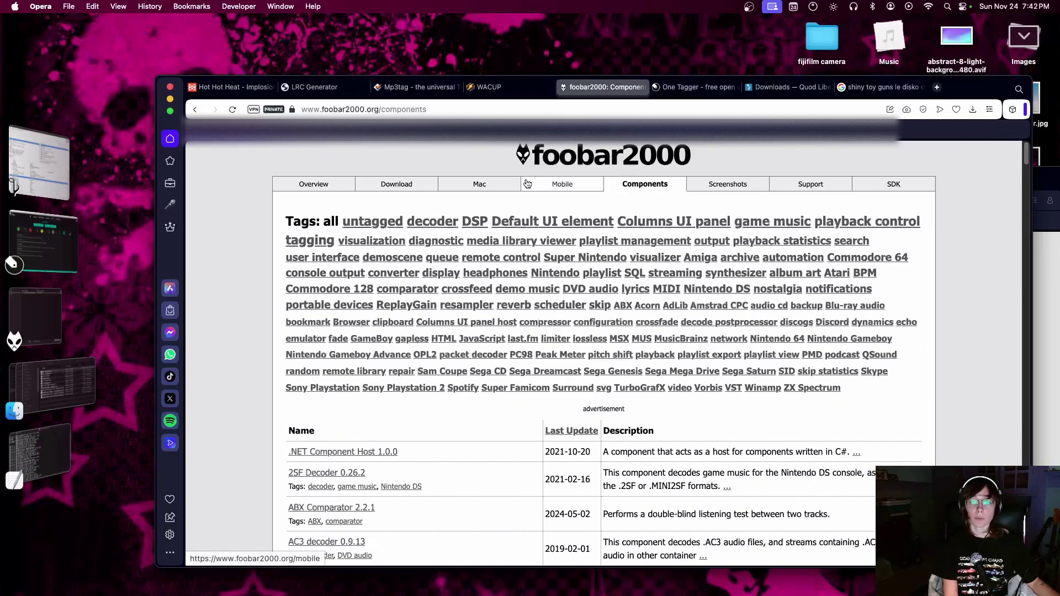
scroll(789, 399, "down", 6)
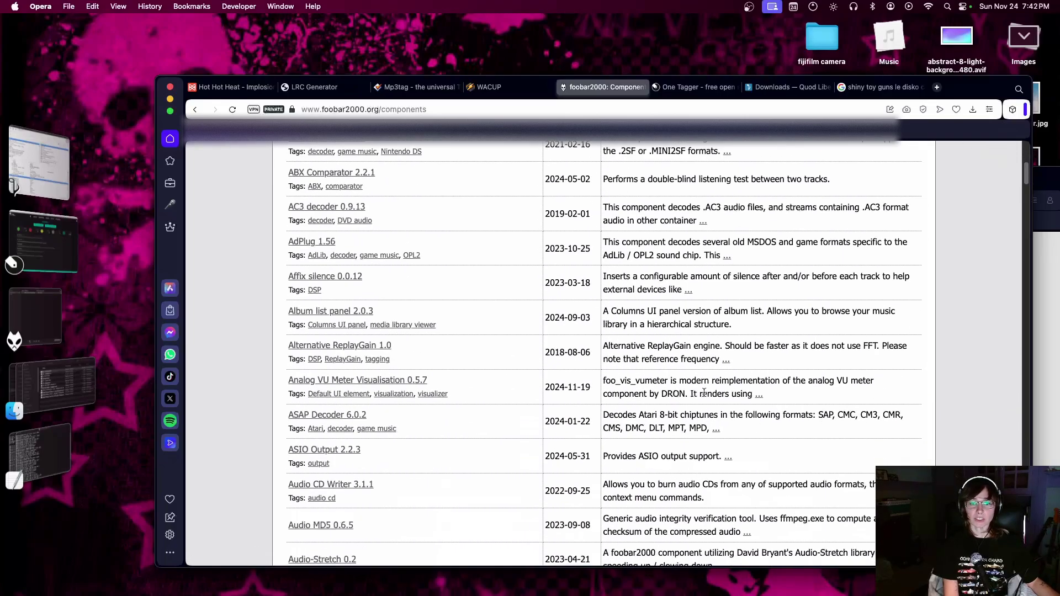
scroll(696, 391, "down", 7)
scroll(560, 359, "up", 10)
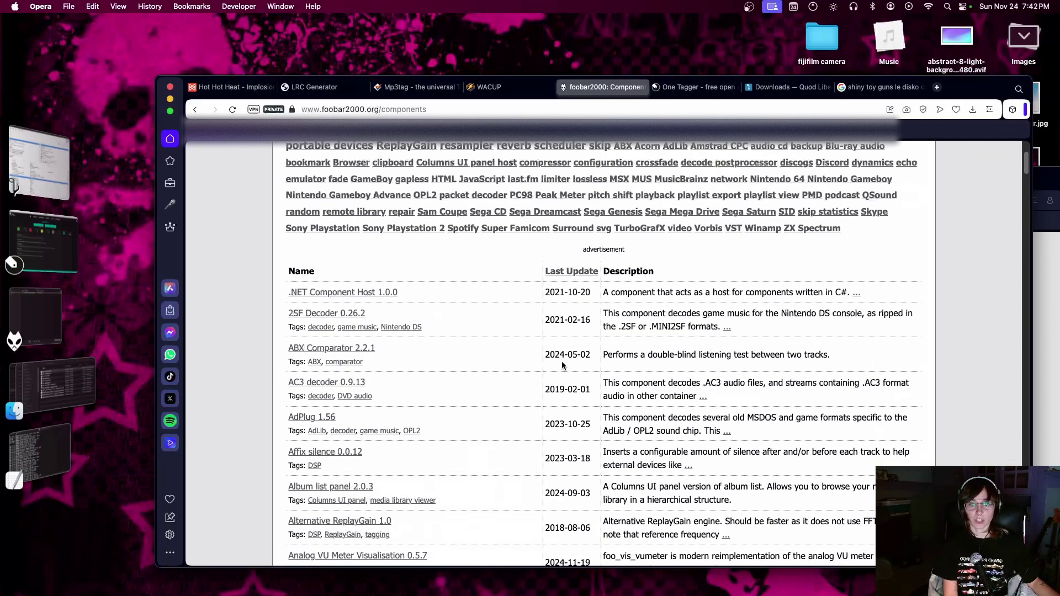
scroll(562, 362, "up", 3)
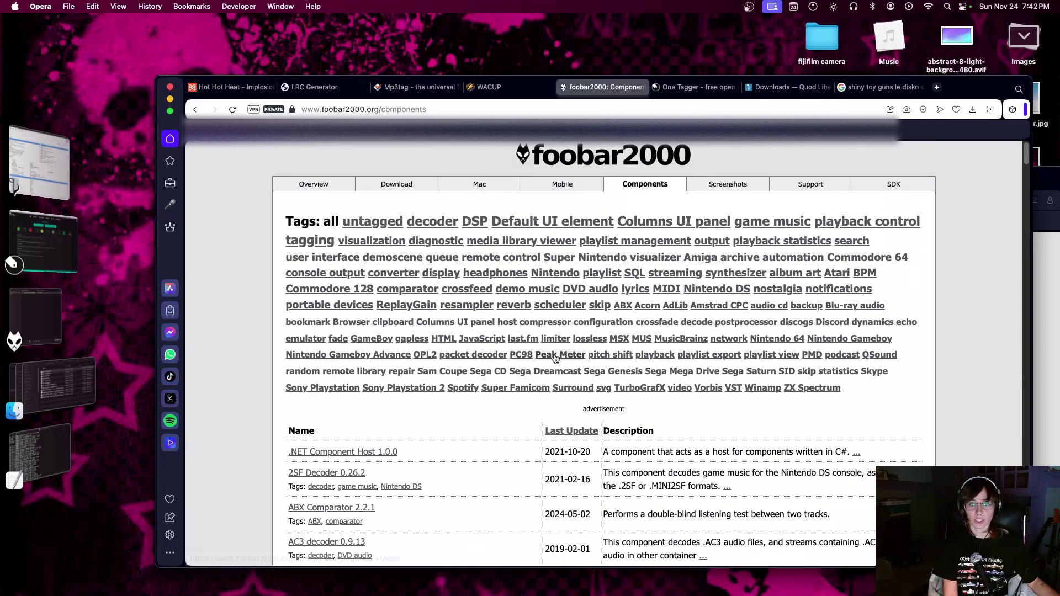
Glance at the One Tagger and Quod Libet download tabs, then return to the WACUP site
left_click(685, 89)
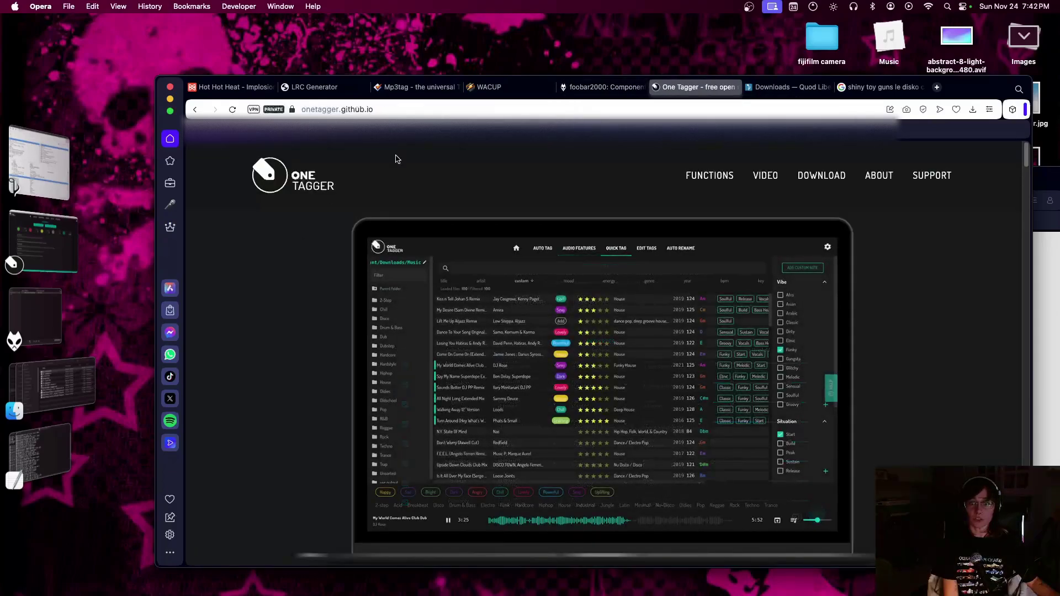
left_click(790, 87)
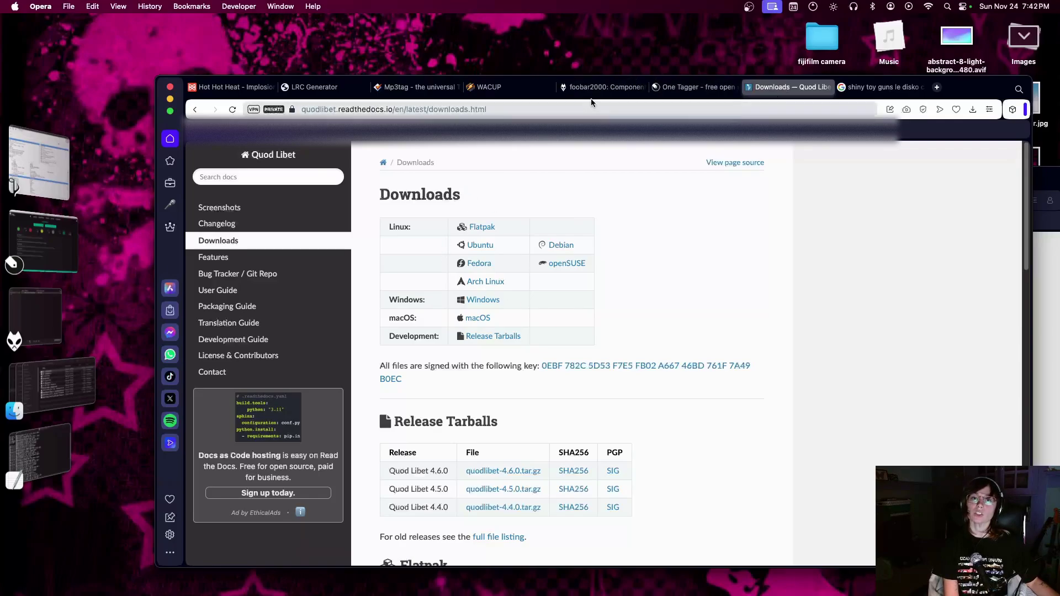
left_click(505, 88)
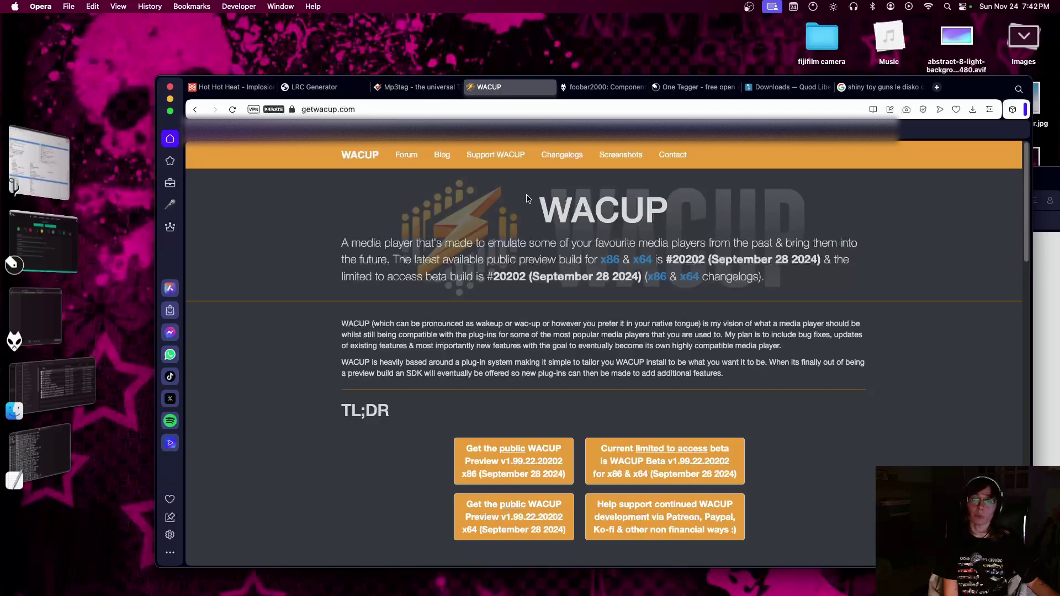
left_click_drag(530, 207, 671, 210)
left_click(570, 207)
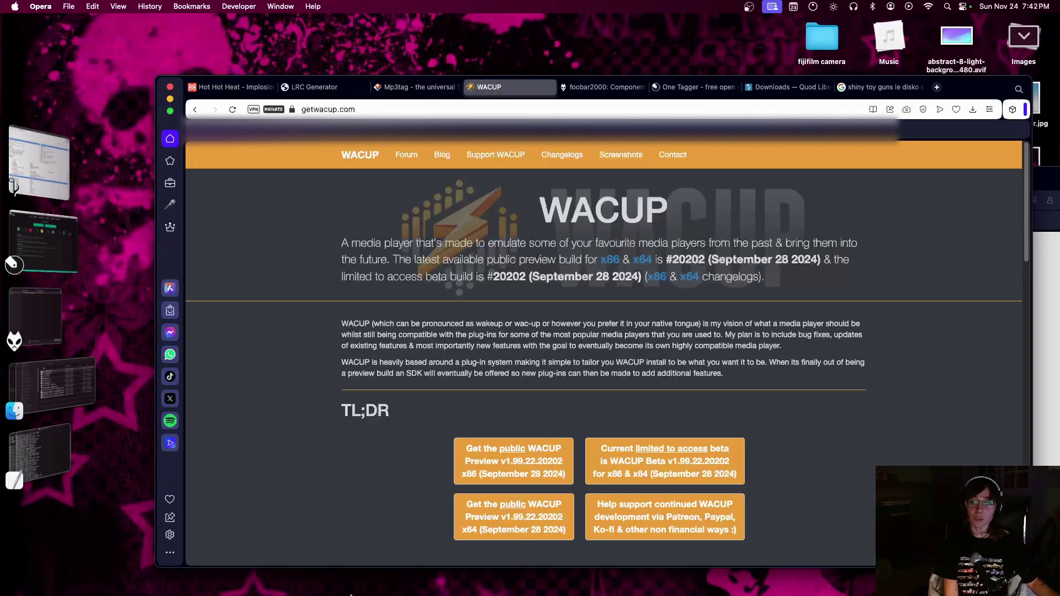
mouse_move(470, 594)
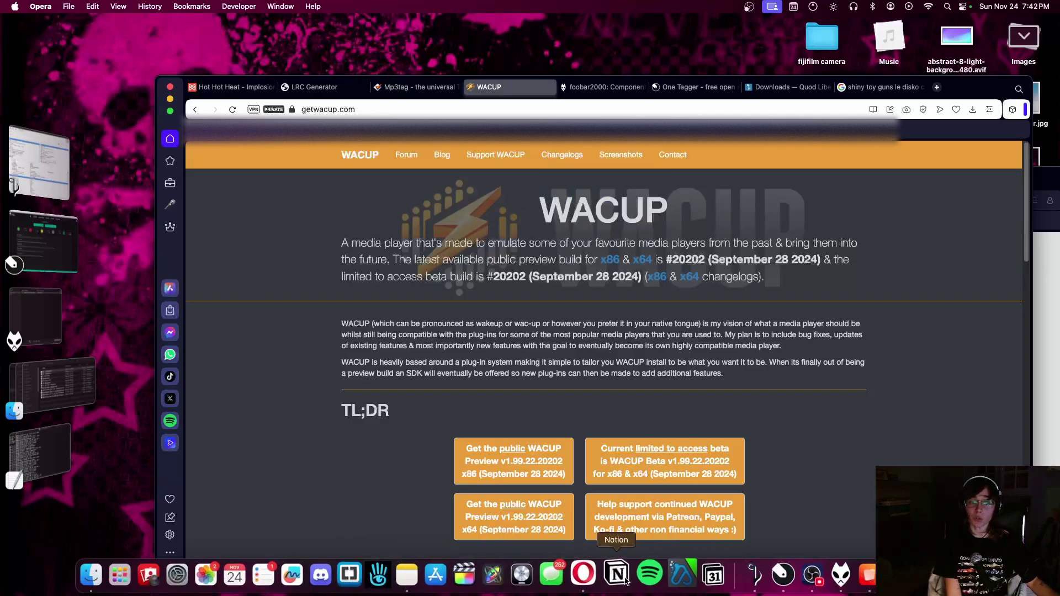
Open Whisky, reposition the music bottle window, and run its pinned wacup program
left_click(858, 582)
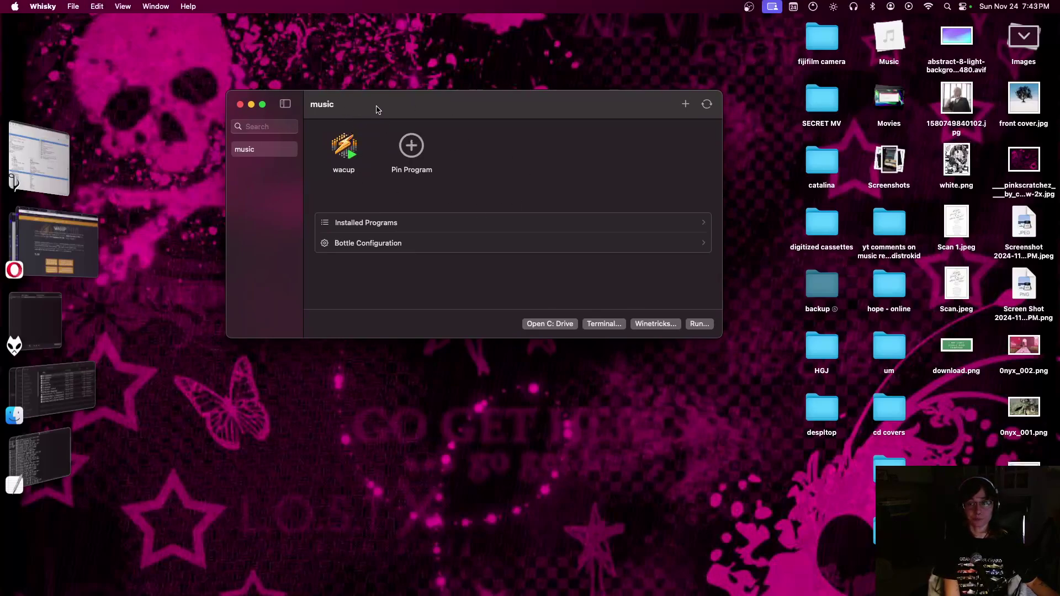
mouse_move(372, 114)
left_mouse_down()
mouse_move(381, 129)
mouse_move(368, 120)
left_mouse_up()
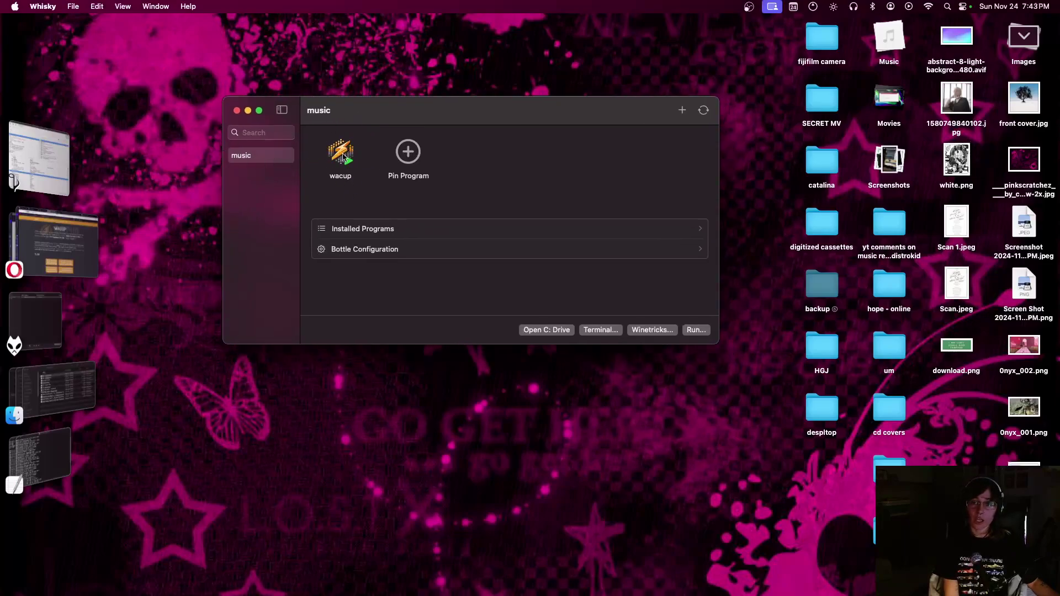
left_click_drag(360, 122, 364, 139)
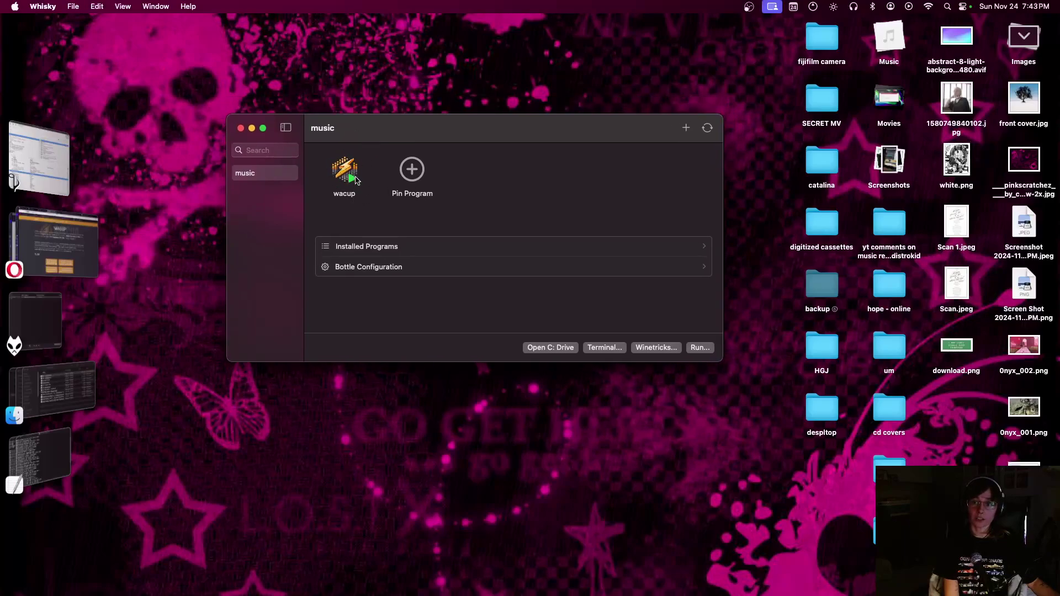
left_click(347, 172)
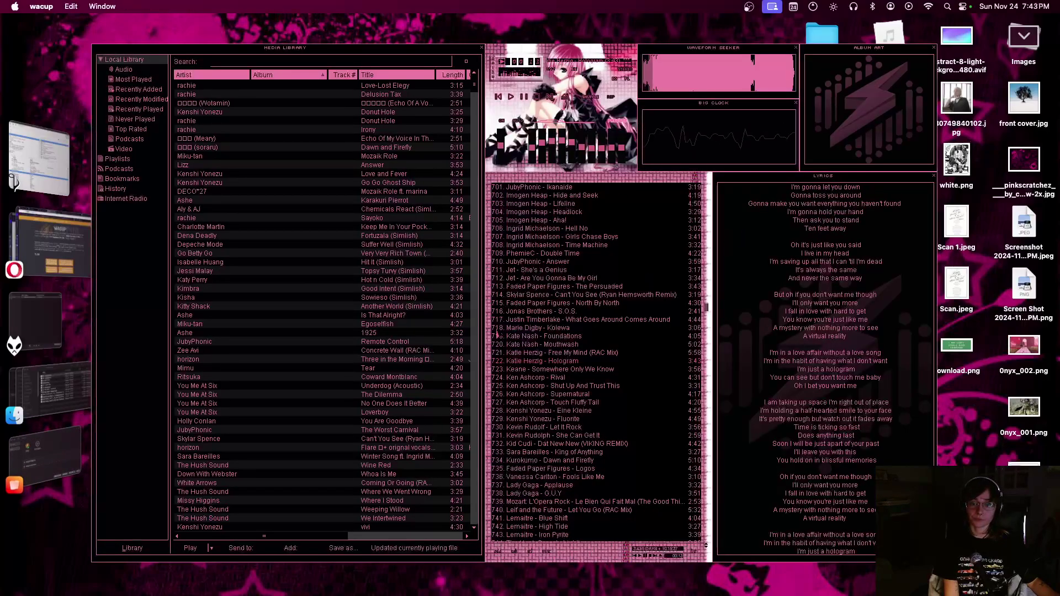
Pause playback and nudge the Lyrics window's position and height, then restore them
left_click(525, 98)
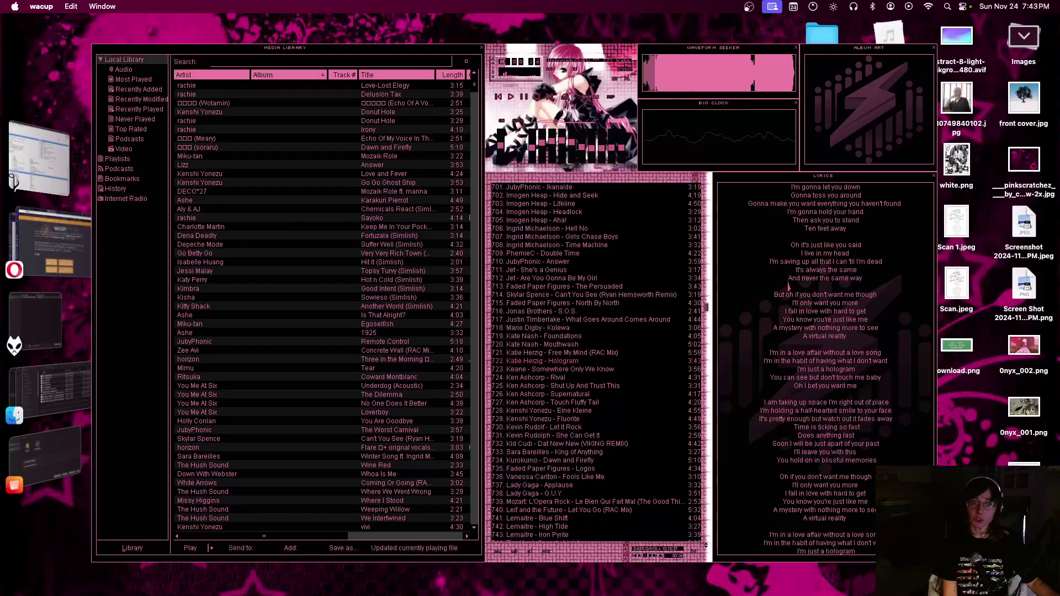
left_click_drag(812, 178, 811, 170)
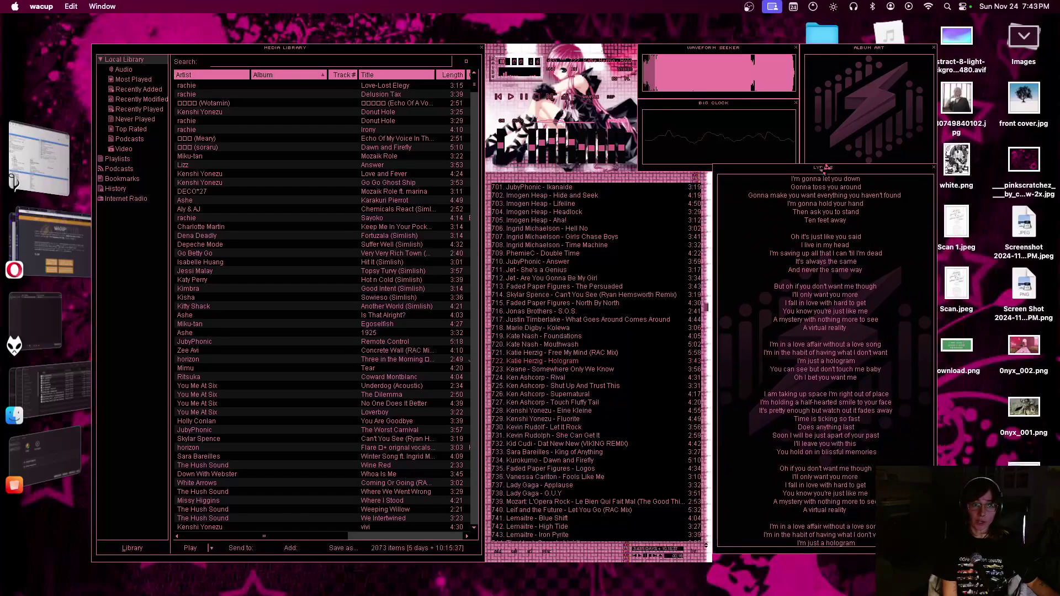
left_click_drag(795, 548, 795, 556)
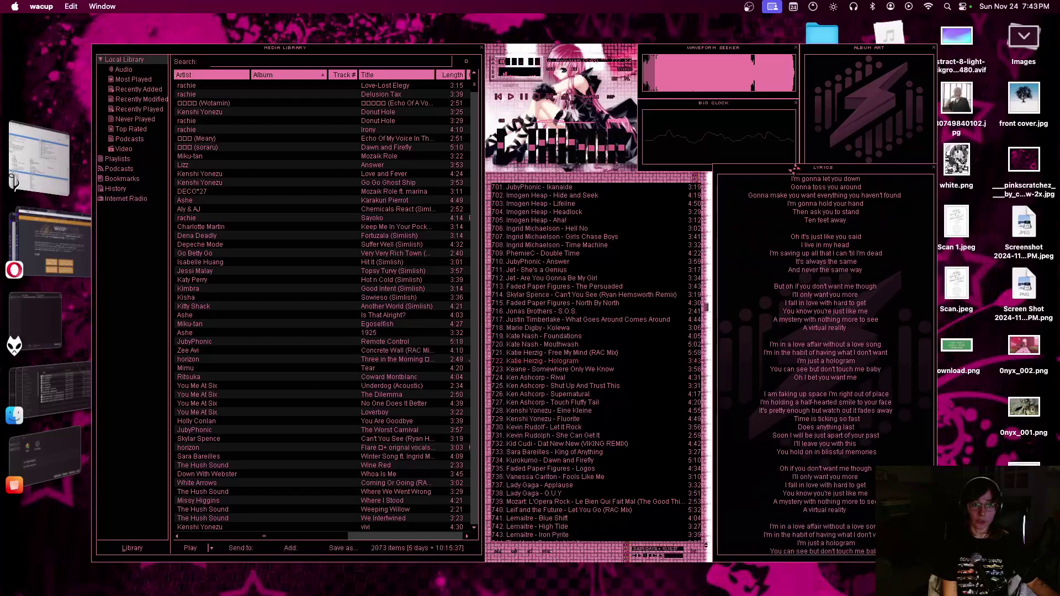
left_click_drag(796, 168, 796, 177)
left_click_drag(796, 564, 795, 555)
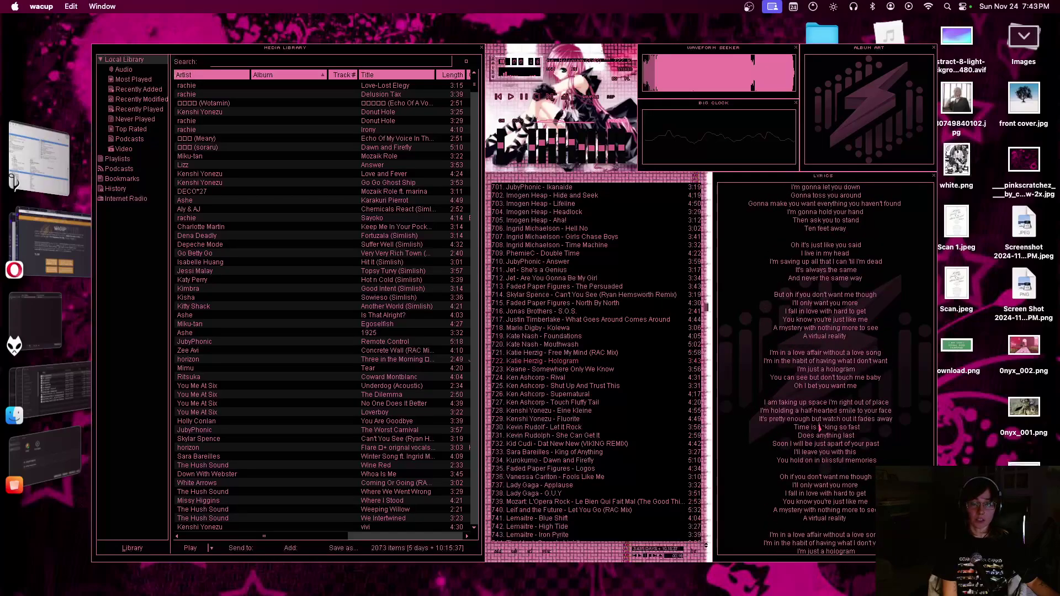
Play Kate Nash - Mouthwash from the playlist and scroll through its lyrics
double_click(553, 345)
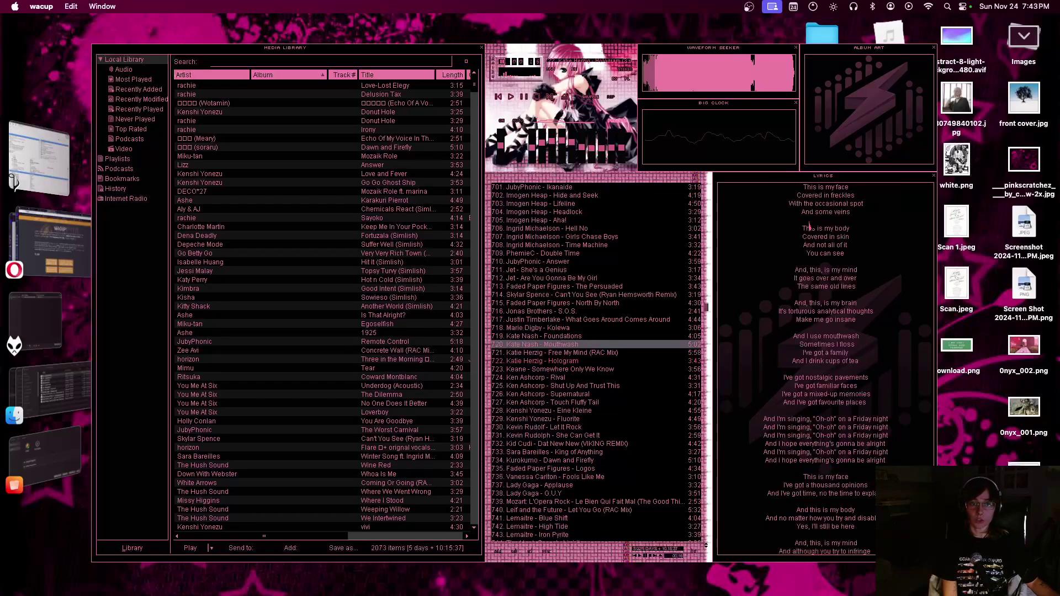
scroll(827, 365, "down", 5)
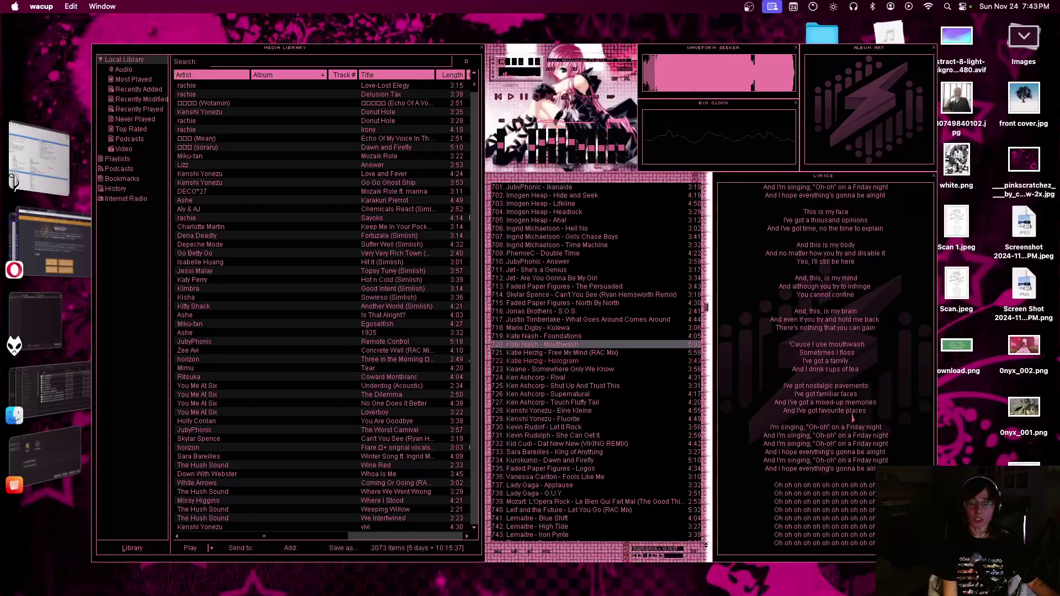
scroll(853, 420, "up", 5)
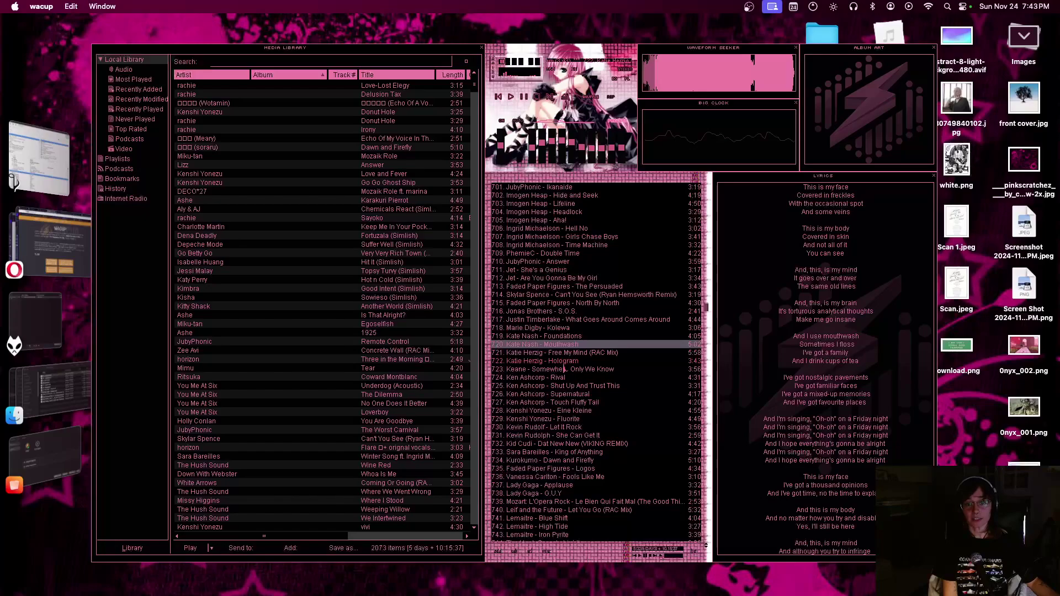